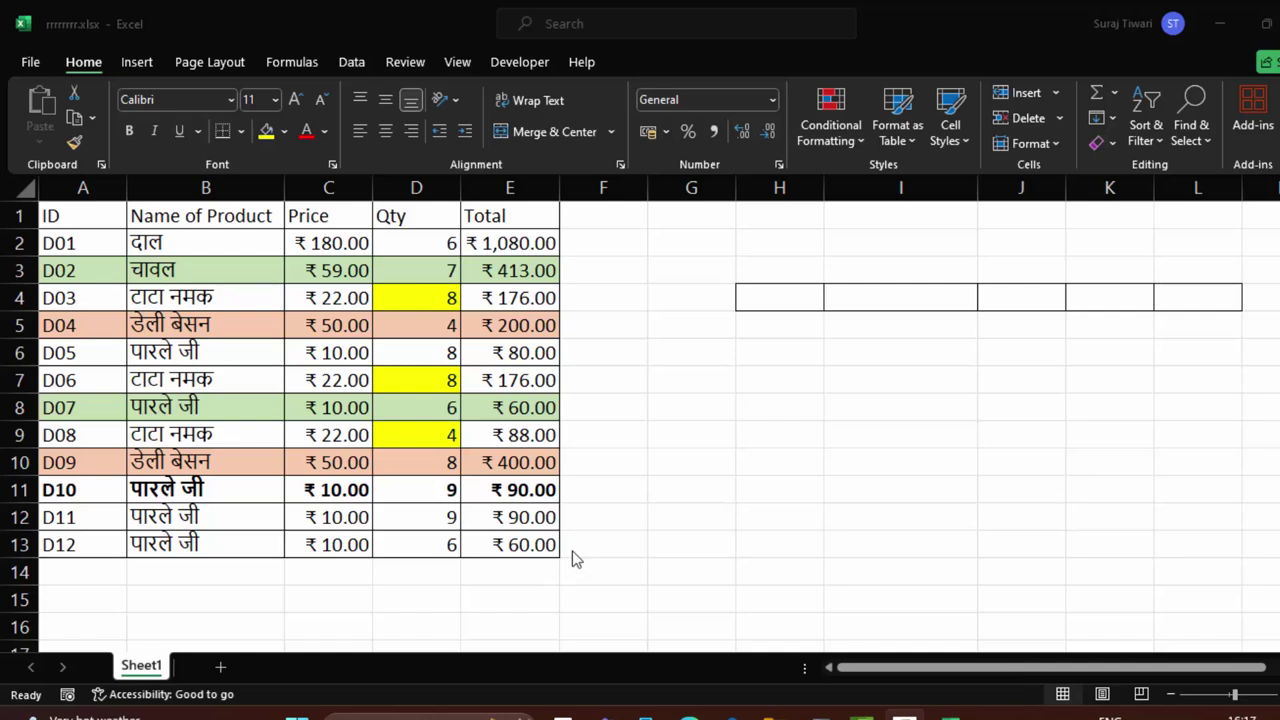
# Copy the A1:E1 headers ID, Name of Product, Price, Qty, Total into H4:L4
pyautogui.click(3, 560)
pyautogui.moveTo(100, 218); pyautogui.dragTo(468, 220)
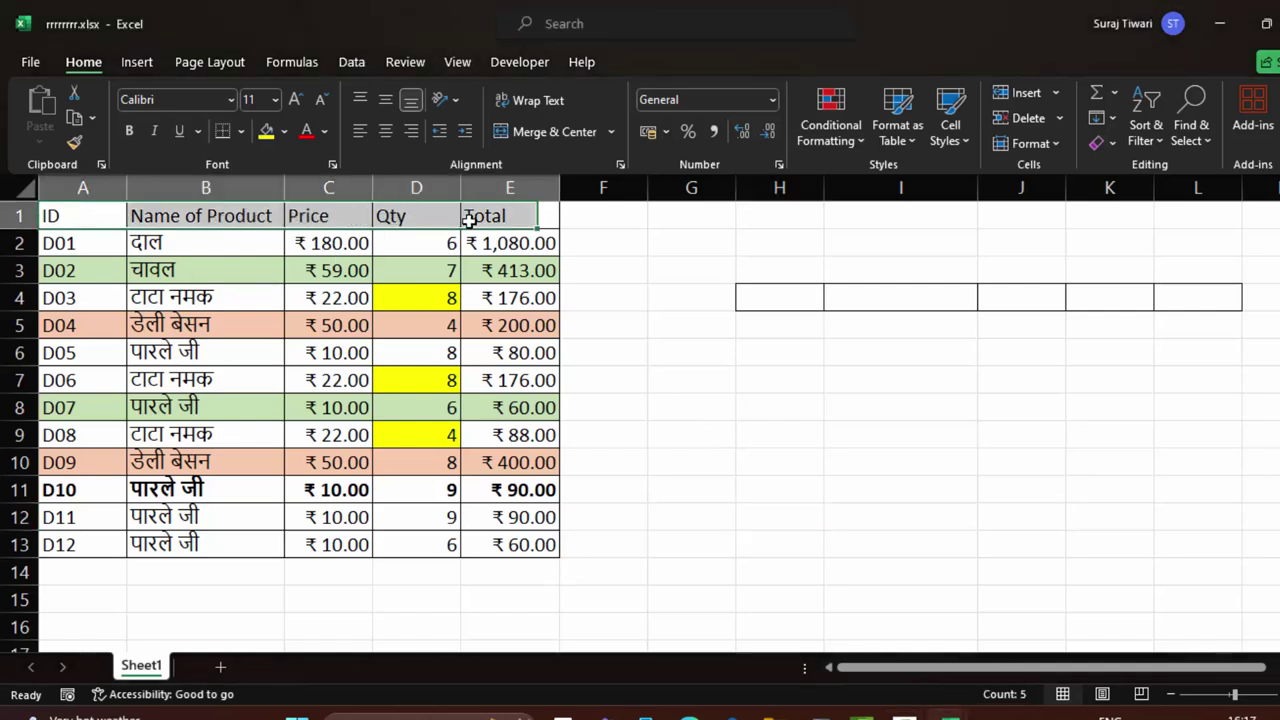
pyautogui.rightClick(343, 218)
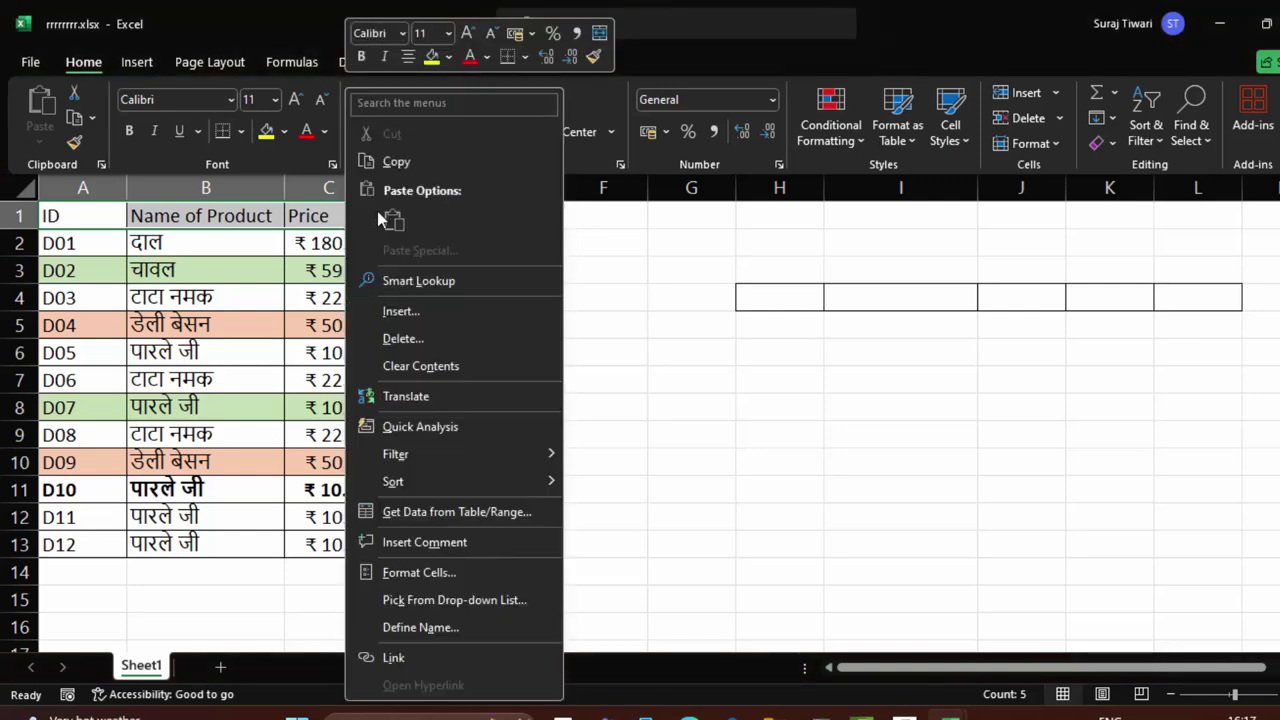
pyautogui.click(375, 162)
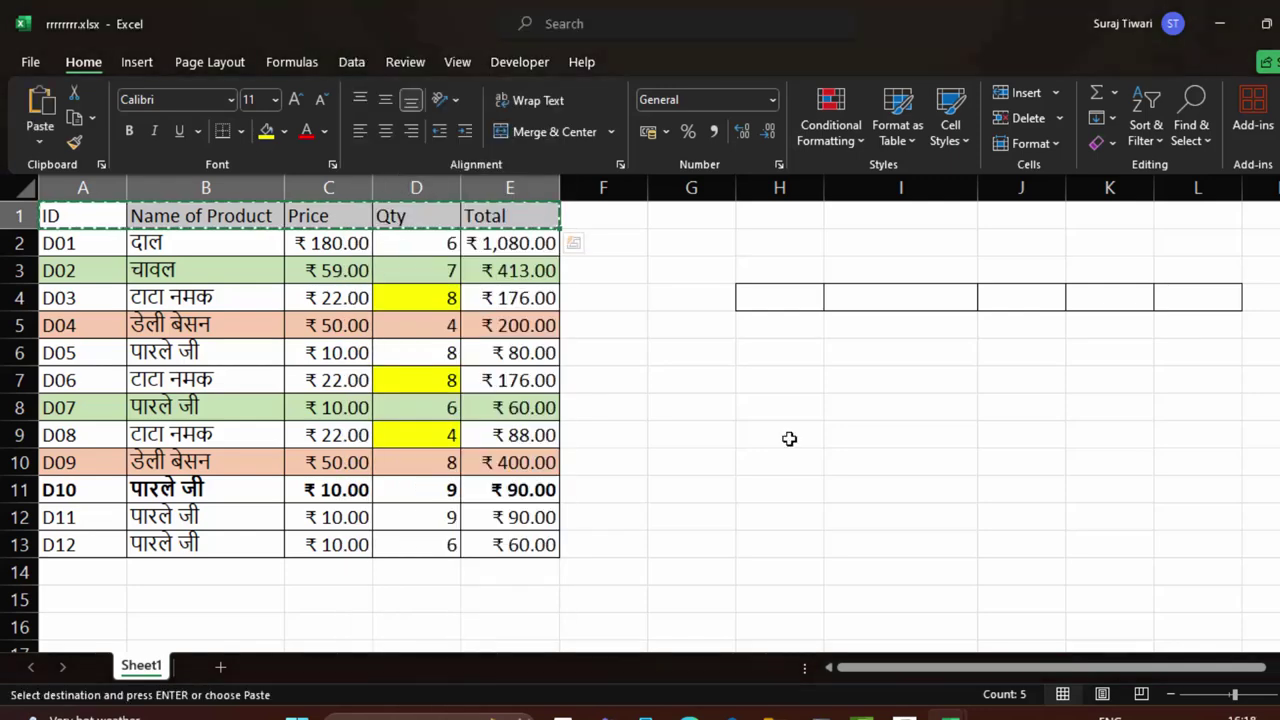
pyautogui.click(768, 298)
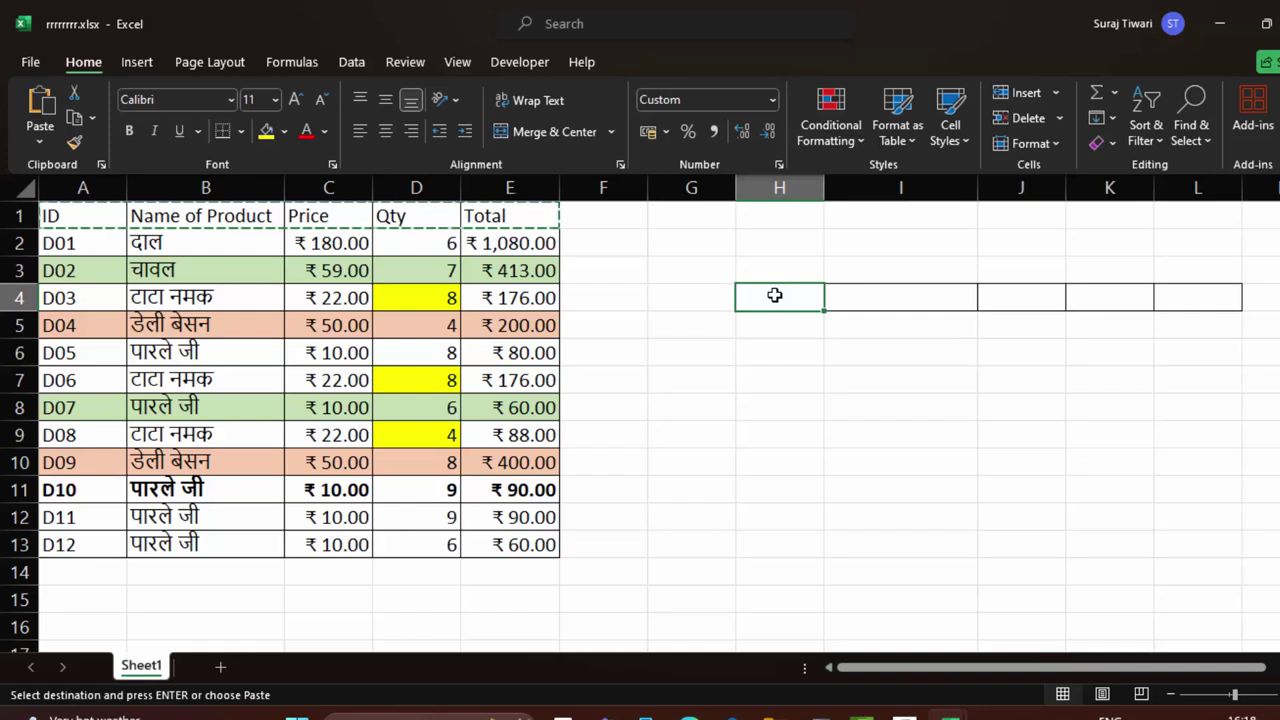
pyautogui.hotkey('ctrl', 'v')
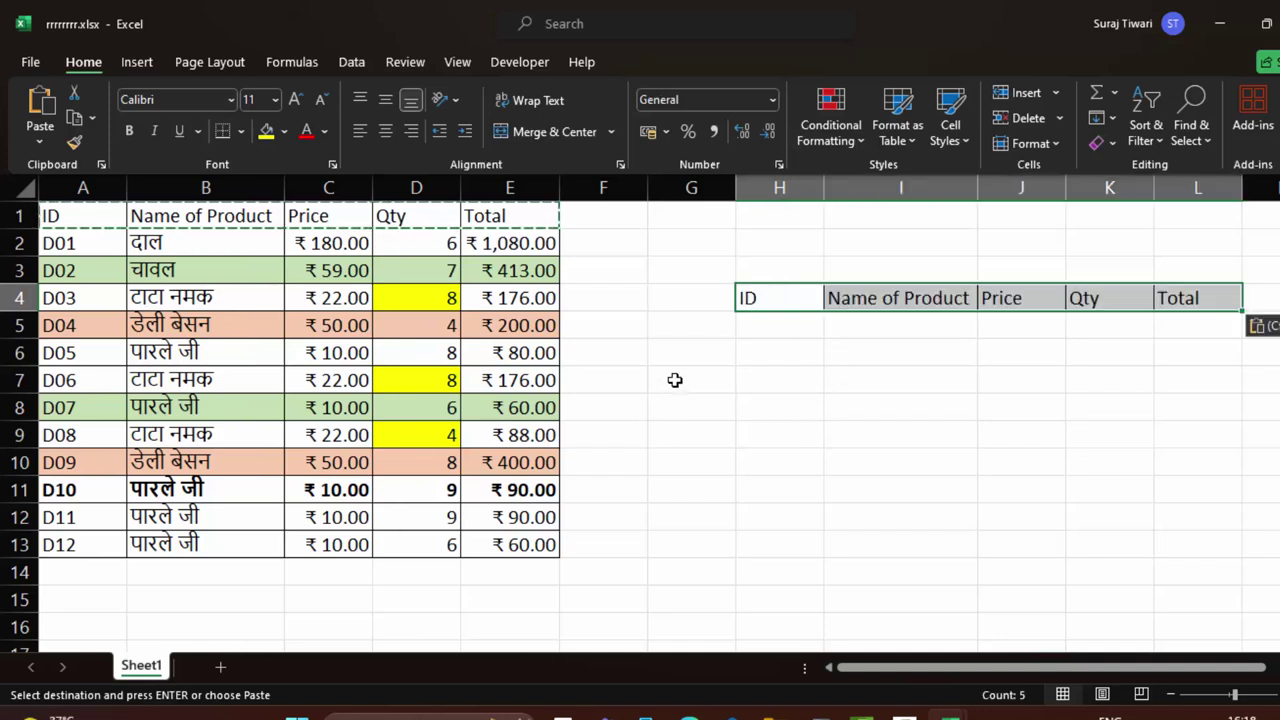
pyautogui.click(832, 329)
pyautogui.click(788, 338)
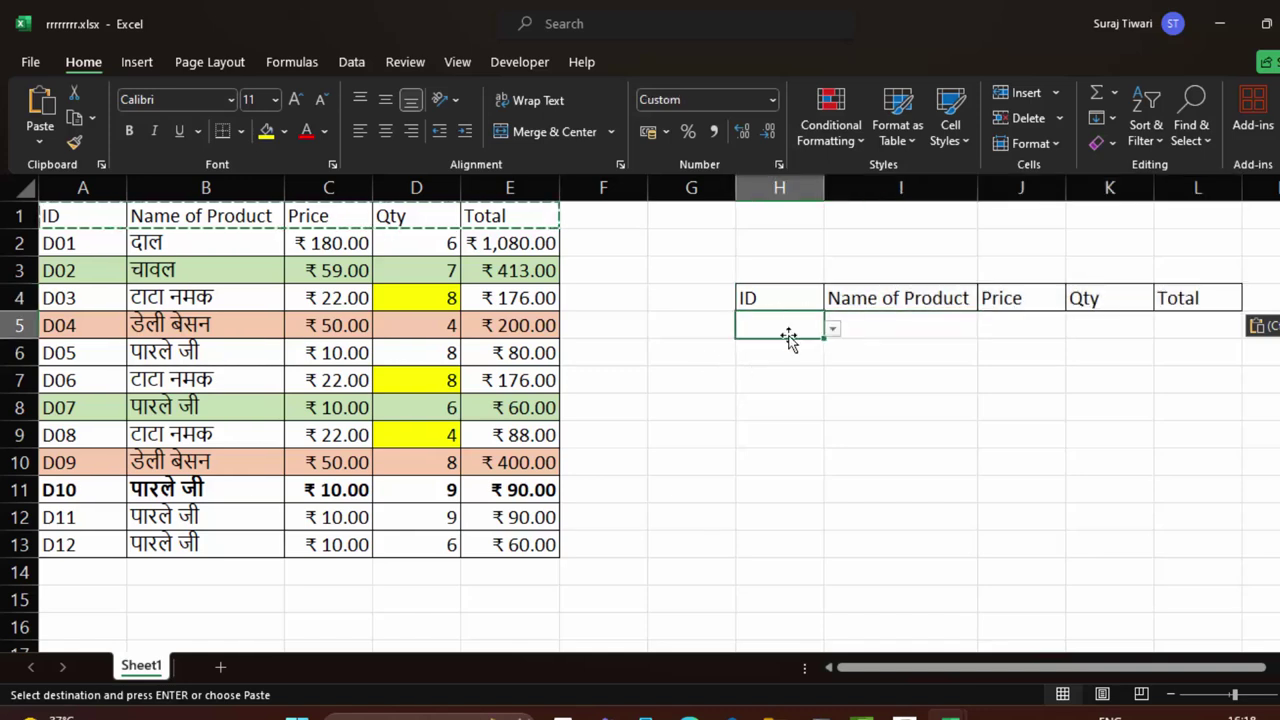
pyautogui.click(832, 329)
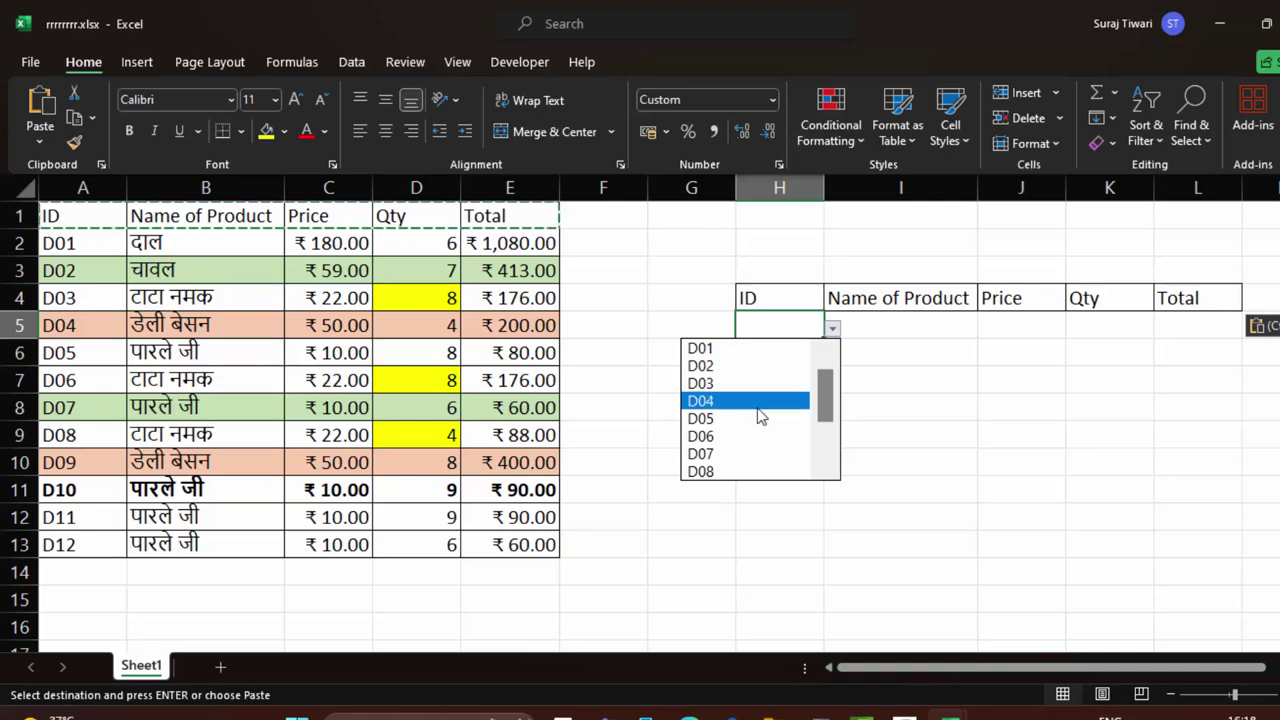
pyautogui.press('Escape')
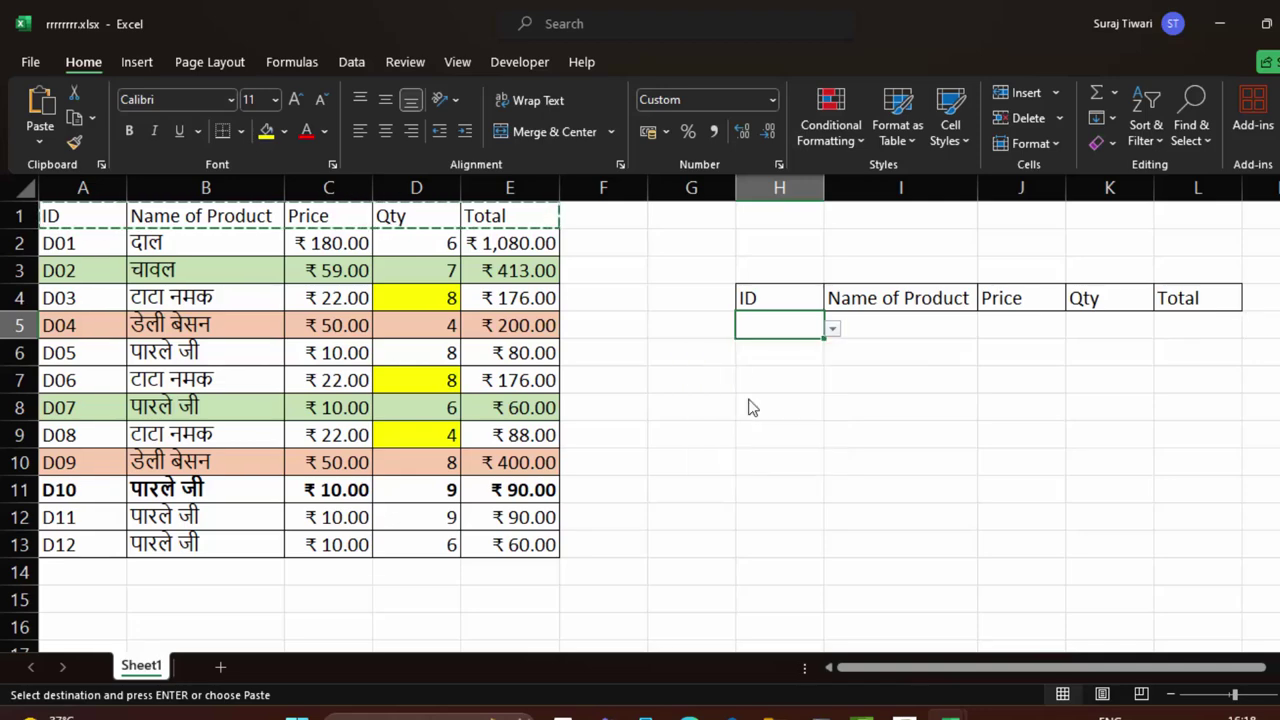
pyautogui.click(832, 329)
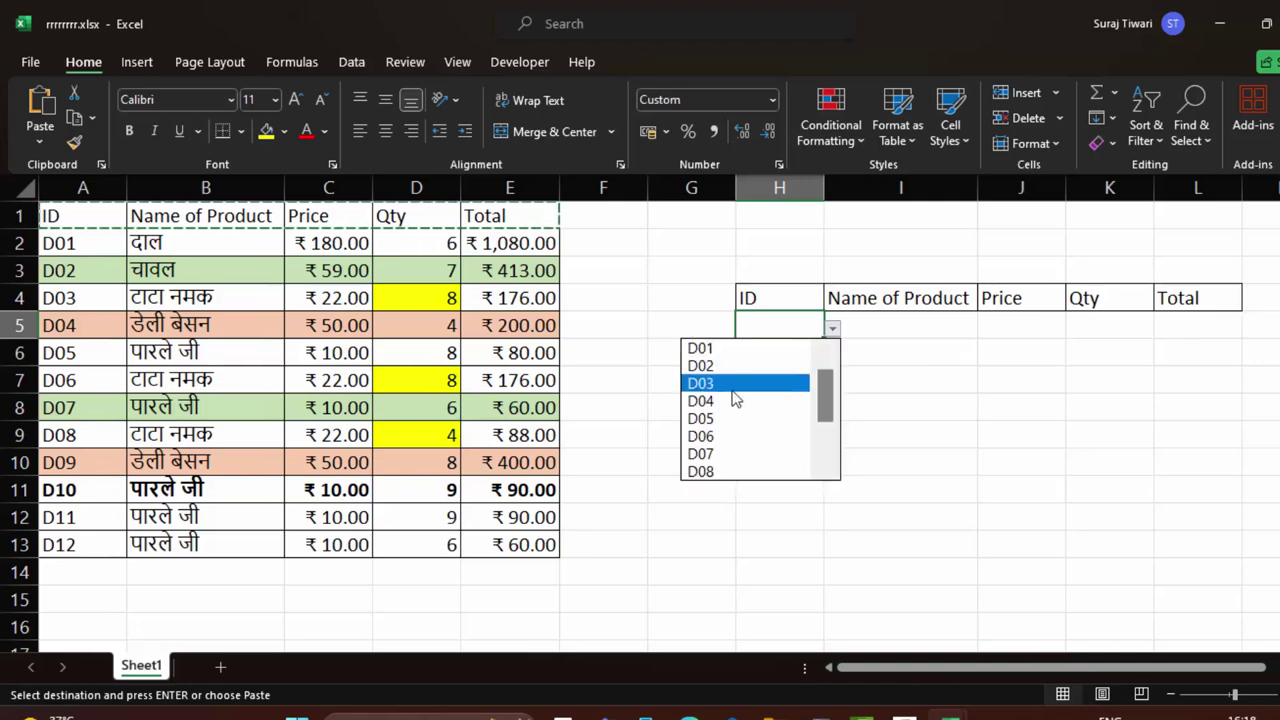
pyautogui.press('Escape')
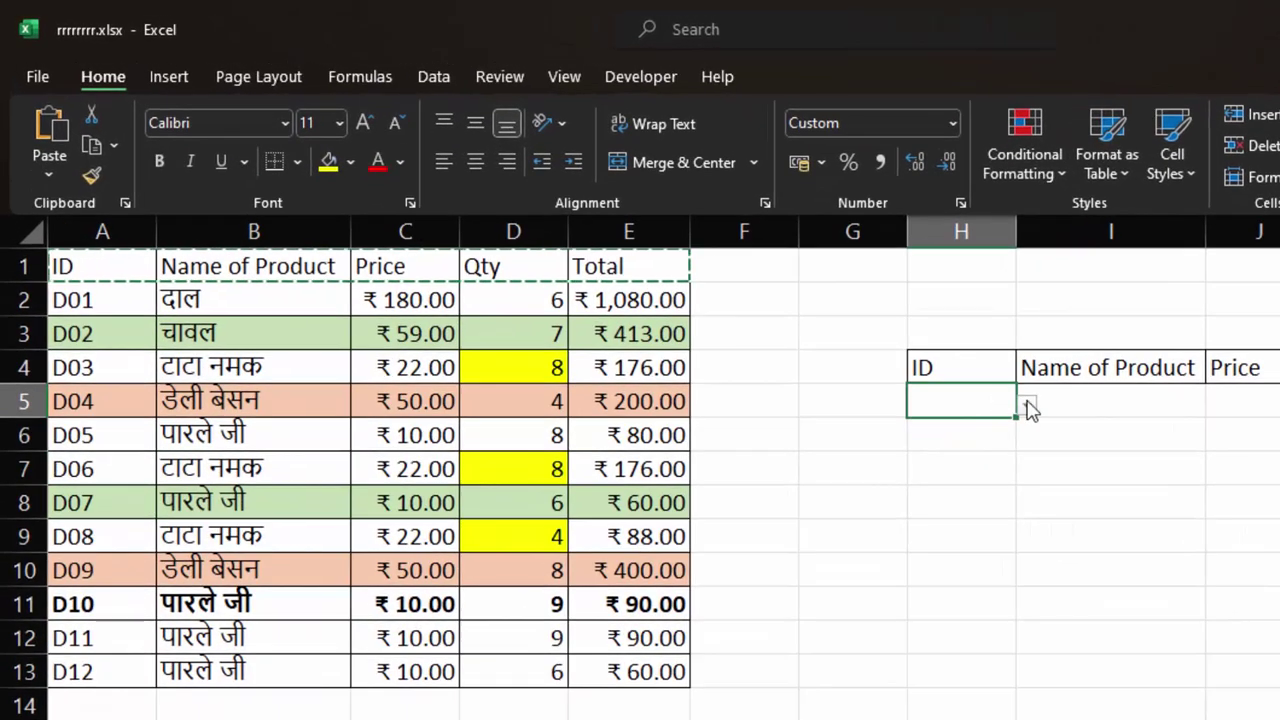
pyautogui.click(832, 329)
pyautogui.press('Escape')
pyautogui.click(972, 500)
pyautogui.click(952, 402)
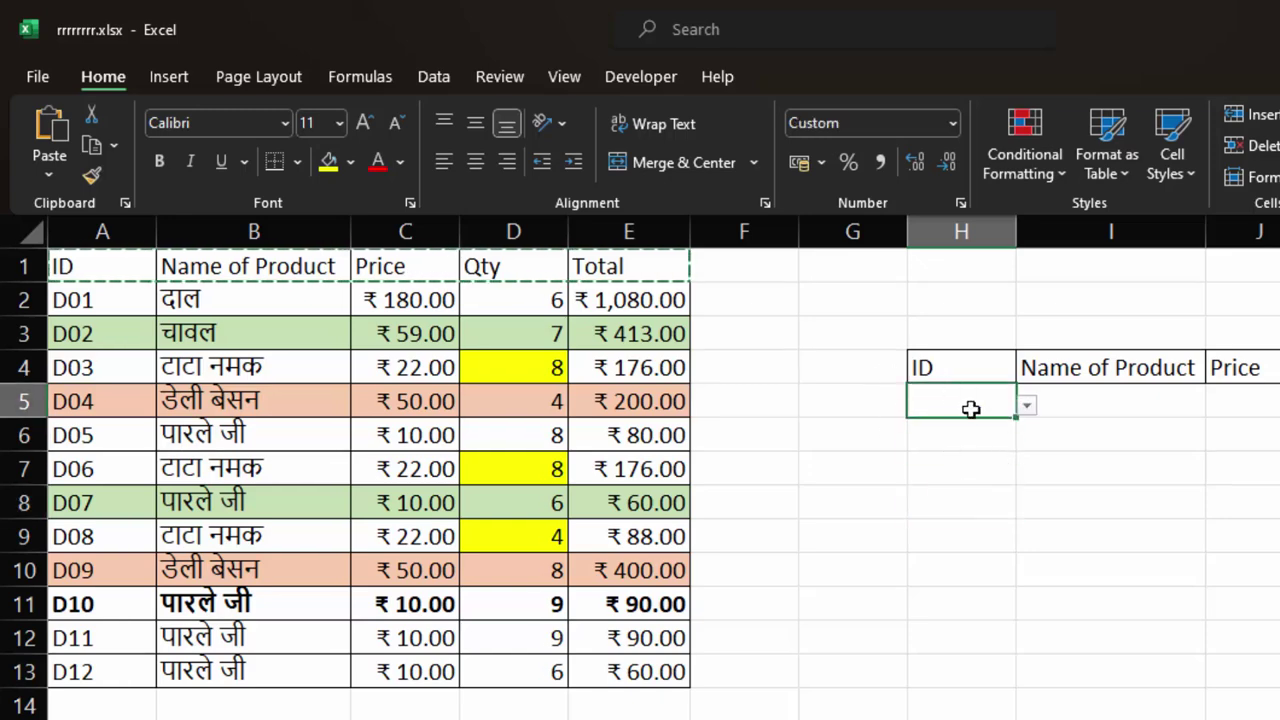
# Replace H5's hidden ;;; custom number format with General so D06 becomes visible
pyautogui.rightClick(971, 408)
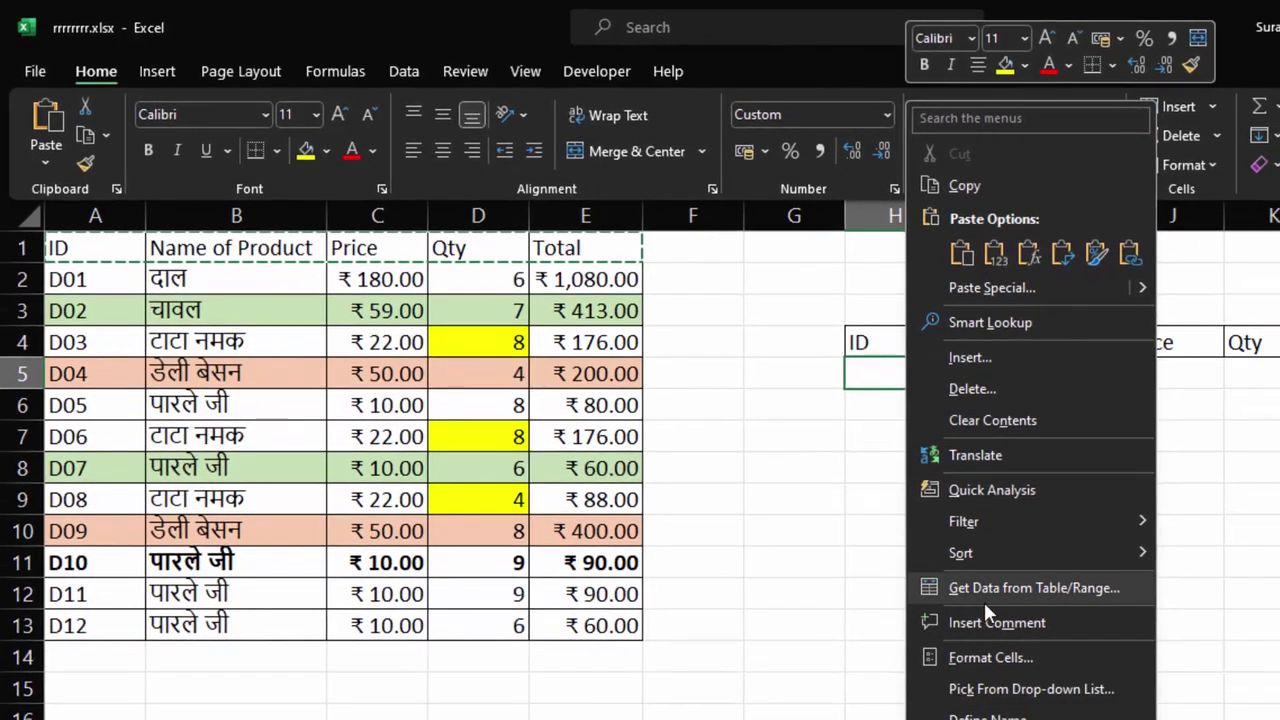
pyautogui.click(987, 652)
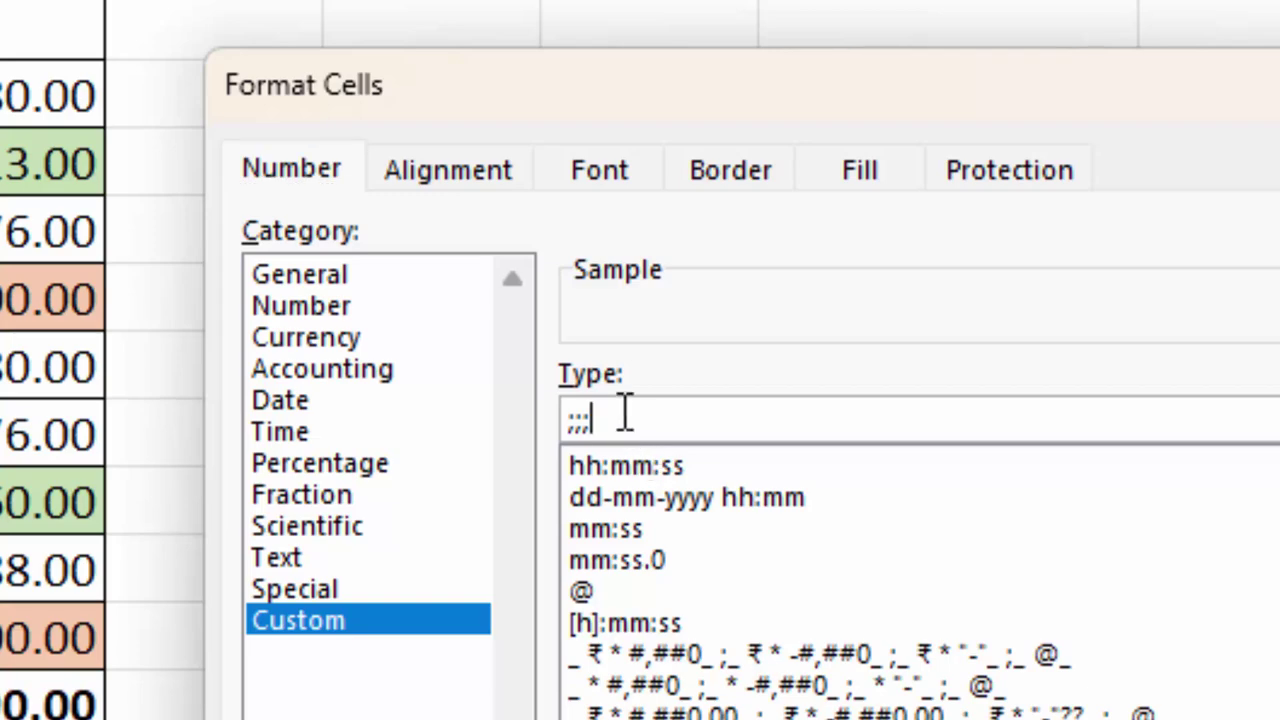
pyautogui.press('BackSpace')
pyautogui.press('BackSpace')
pyautogui.press('BackSpace')
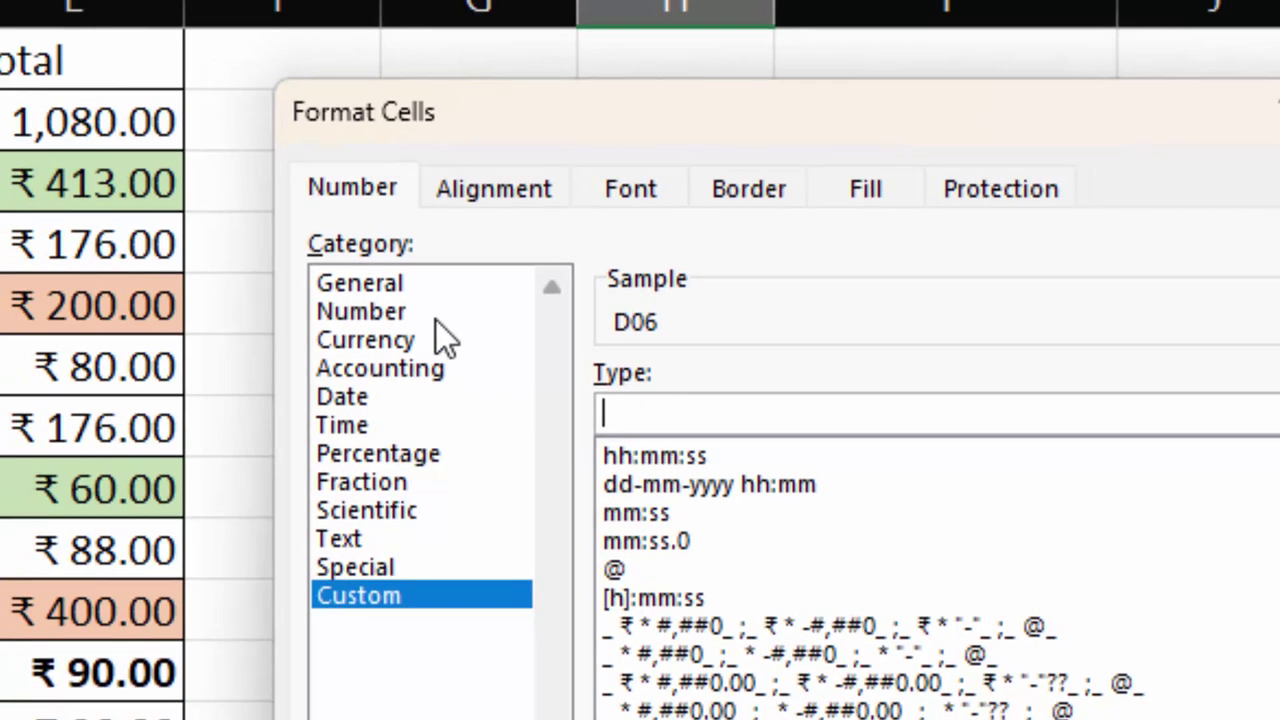
pyautogui.click(300, 274)
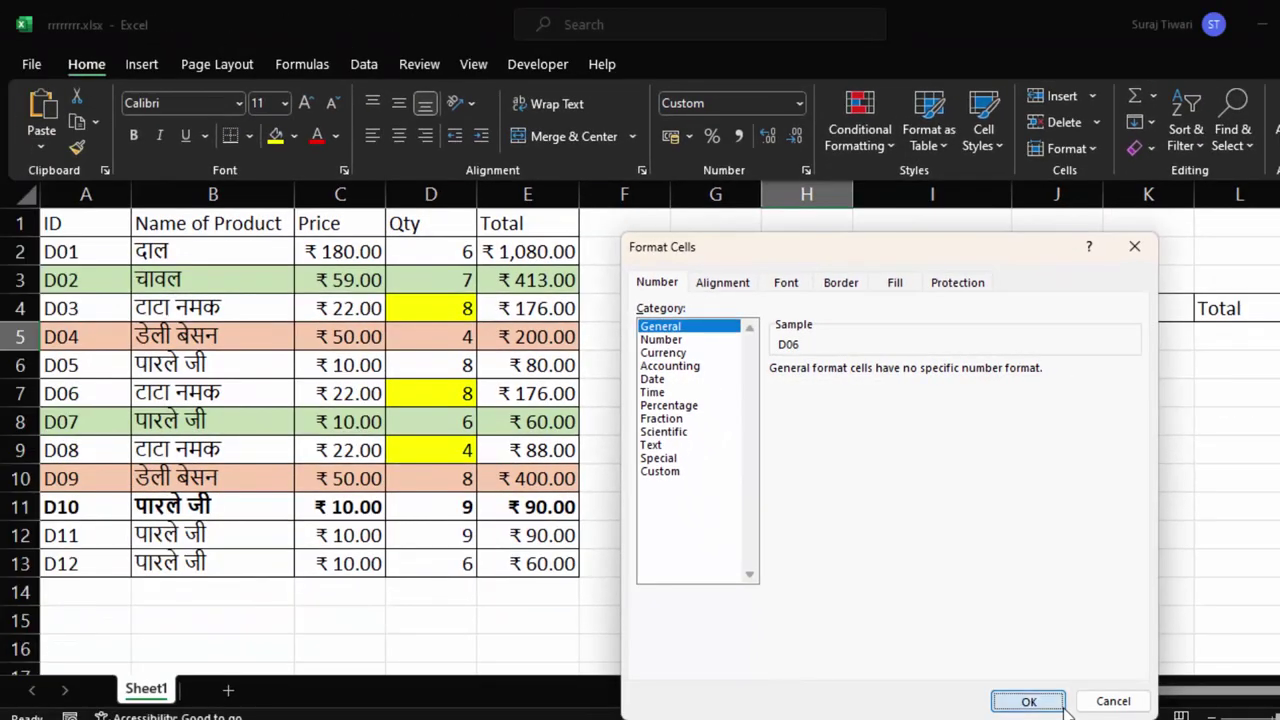
pyautogui.click(1029, 701)
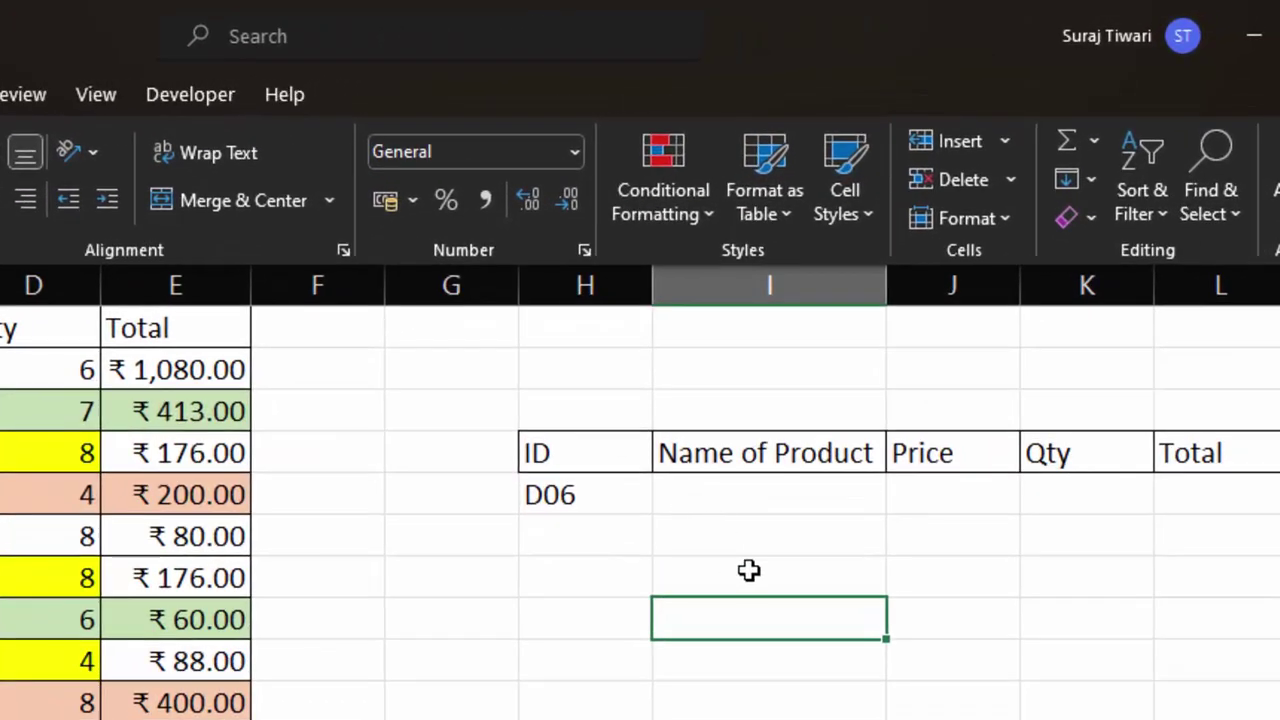
# Clear D06 from H5 and choose D03 from its ID dropdown list
pyautogui.press('Delete')
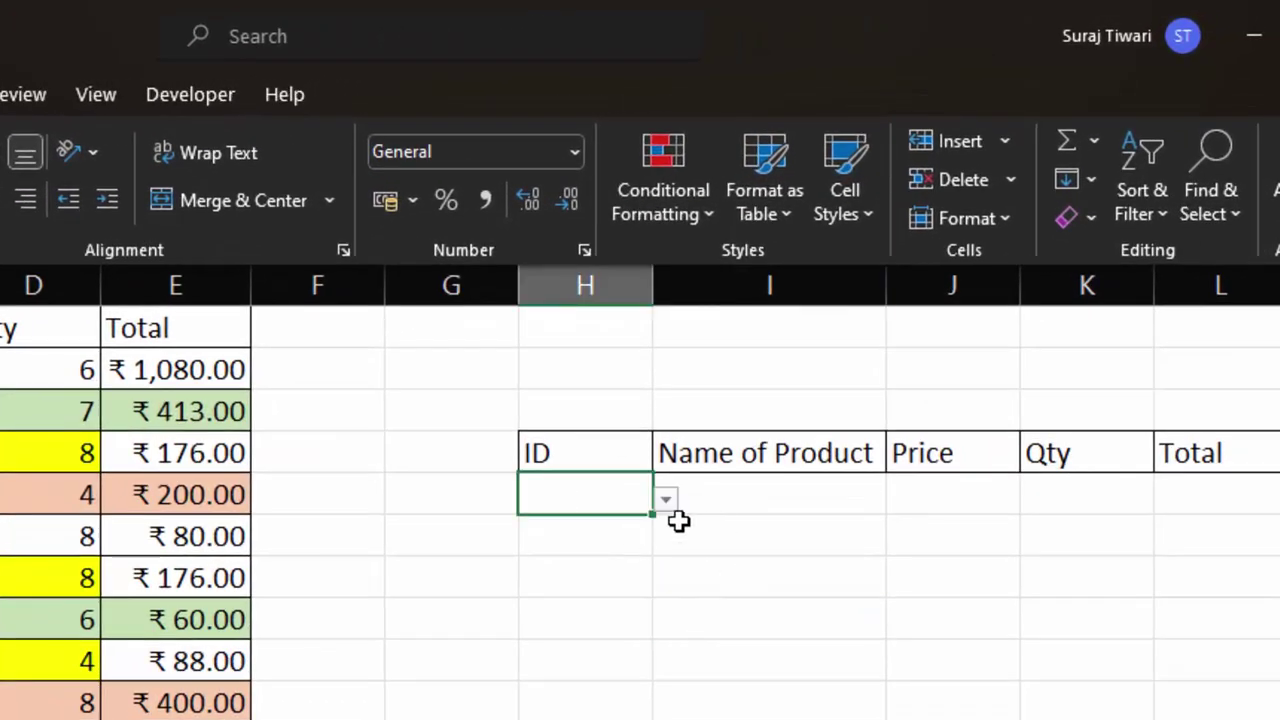
pyautogui.click(666, 499)
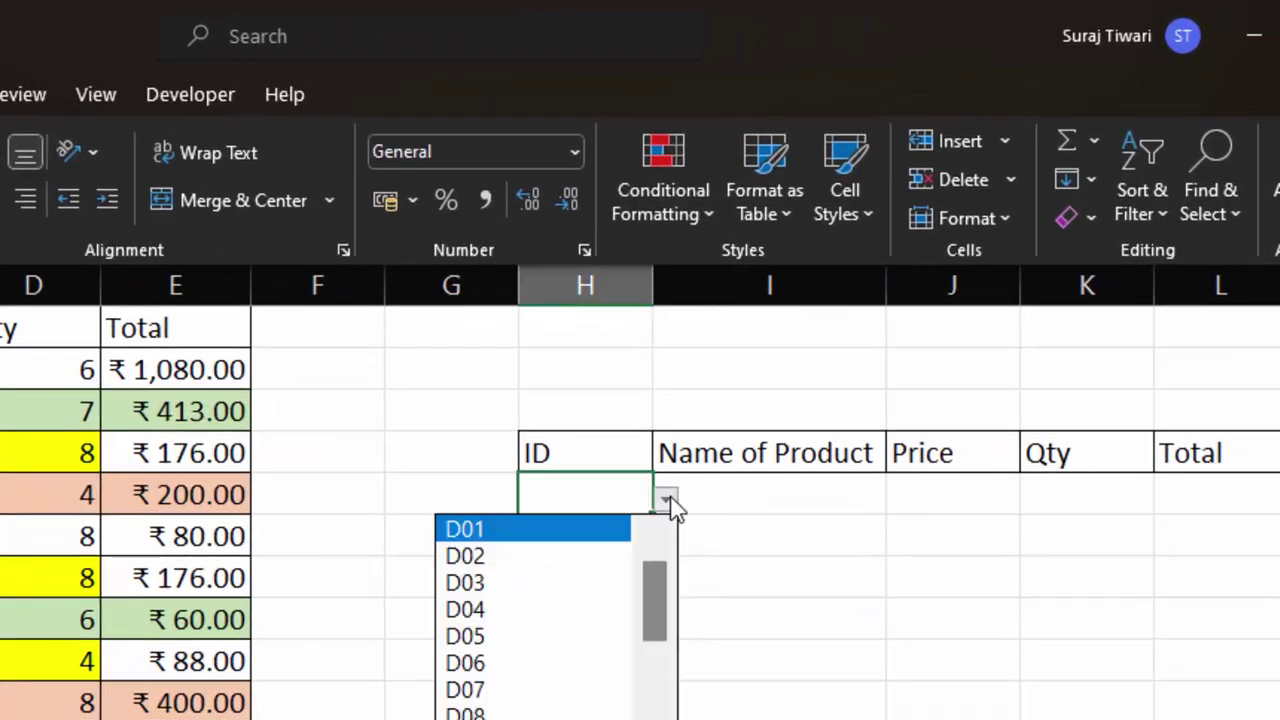
pyautogui.click(560, 594)
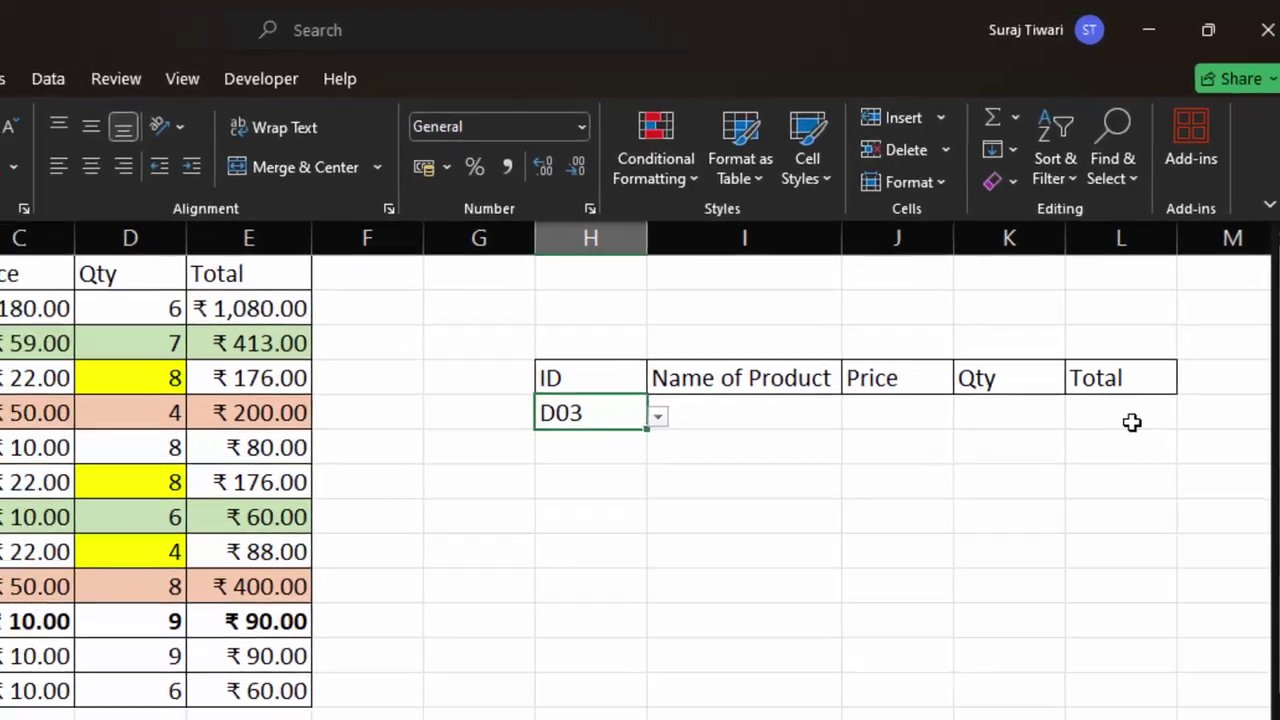
# Enter =VLOOKUP(H5,$A$2:$E$13,5,0) in L5 so it returns 176 for D03
pyautogui.click(1107, 448)
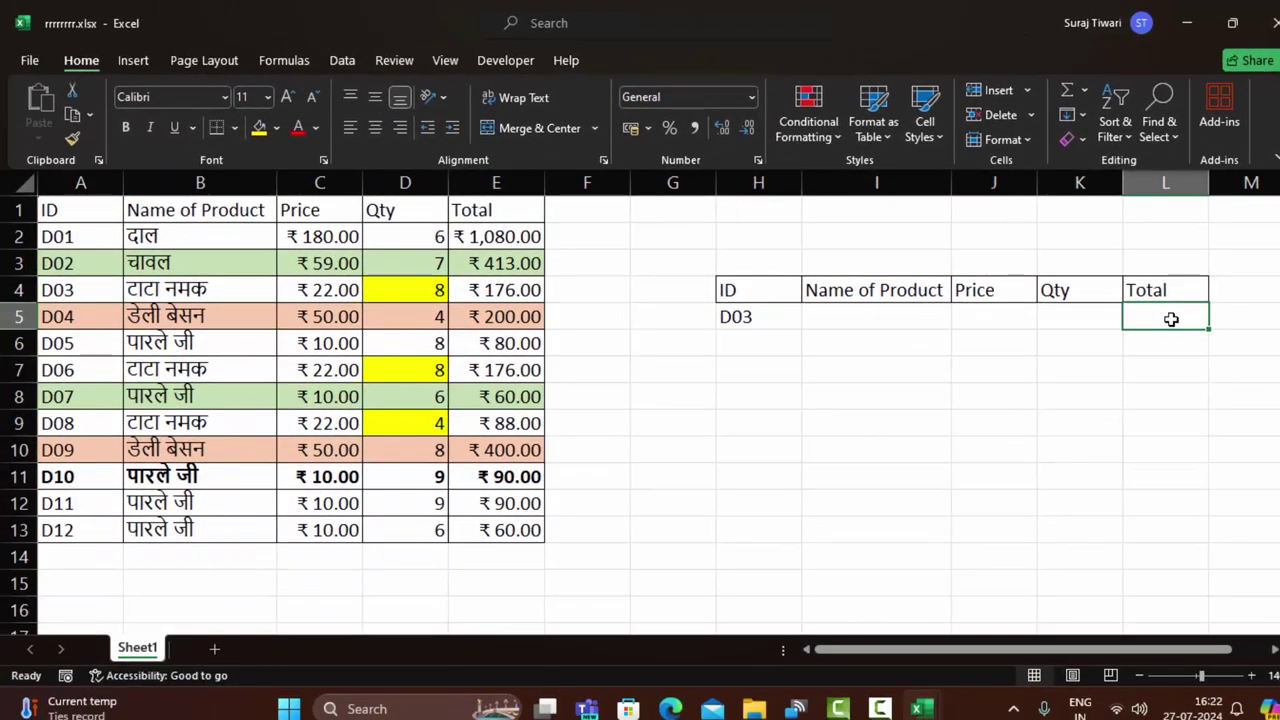
pyautogui.write('=vl')
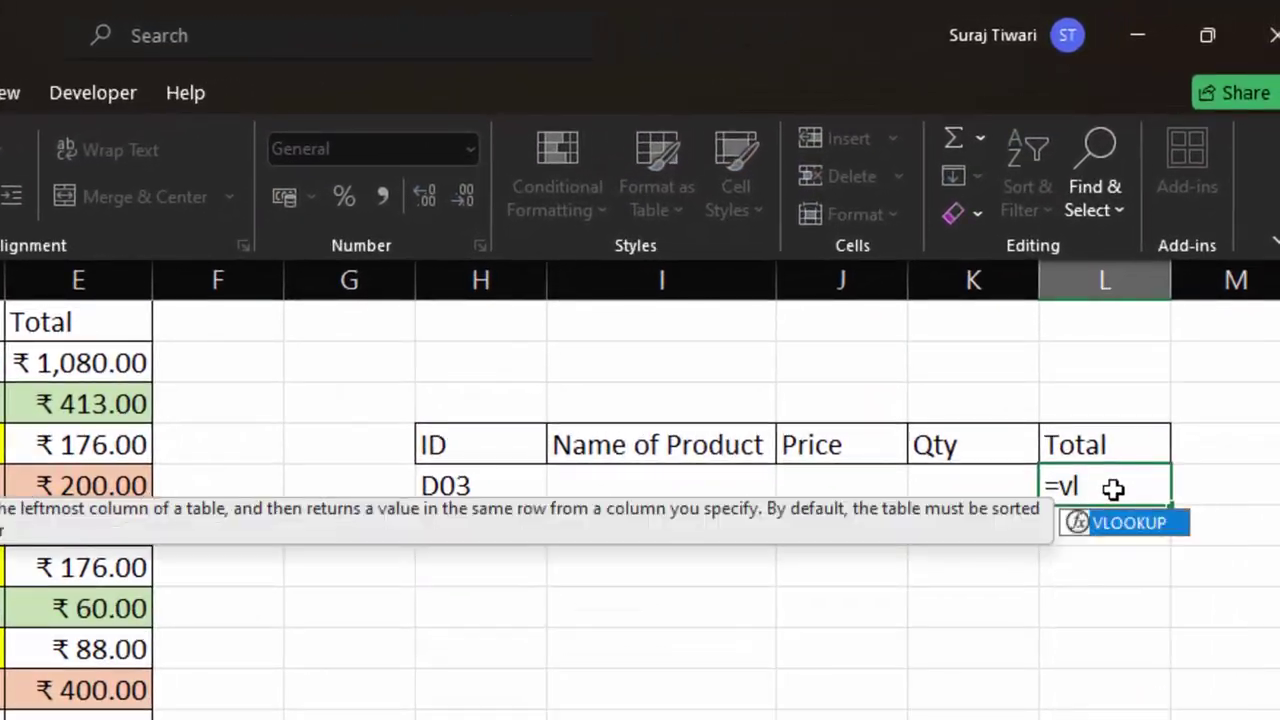
pyautogui.write('oo')
pyautogui.press('Tab')
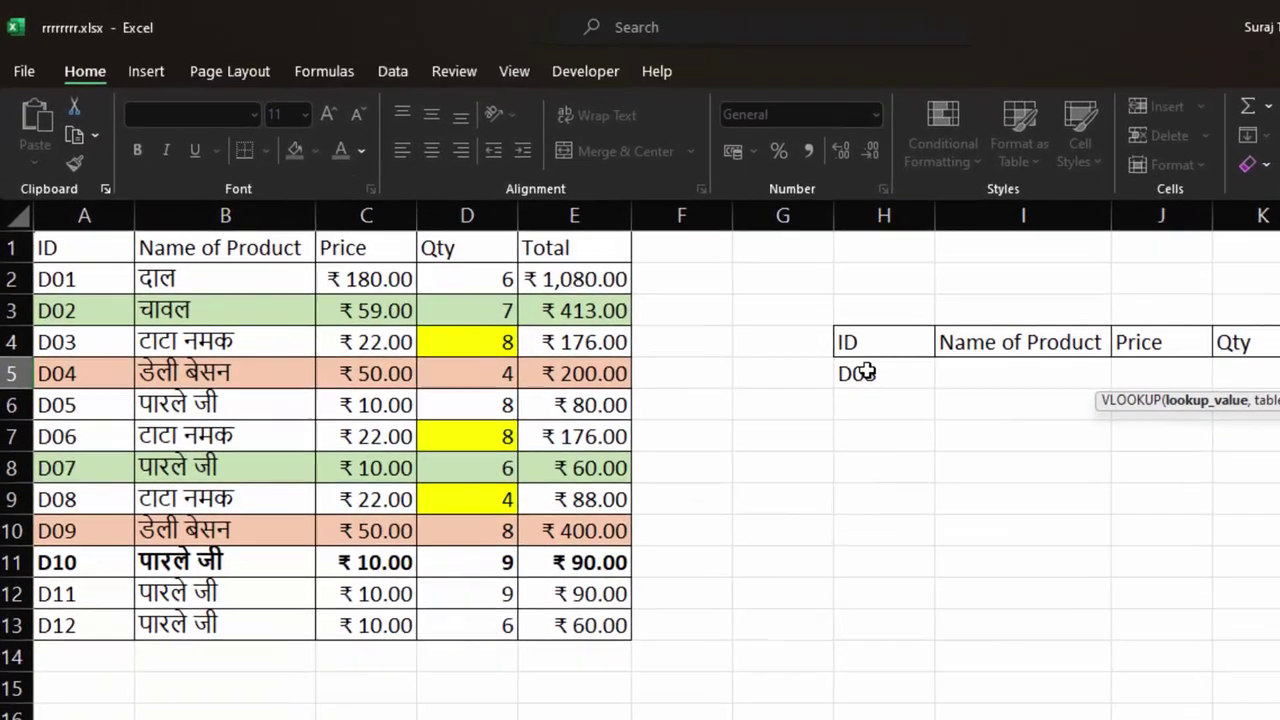
pyautogui.click(862, 372)
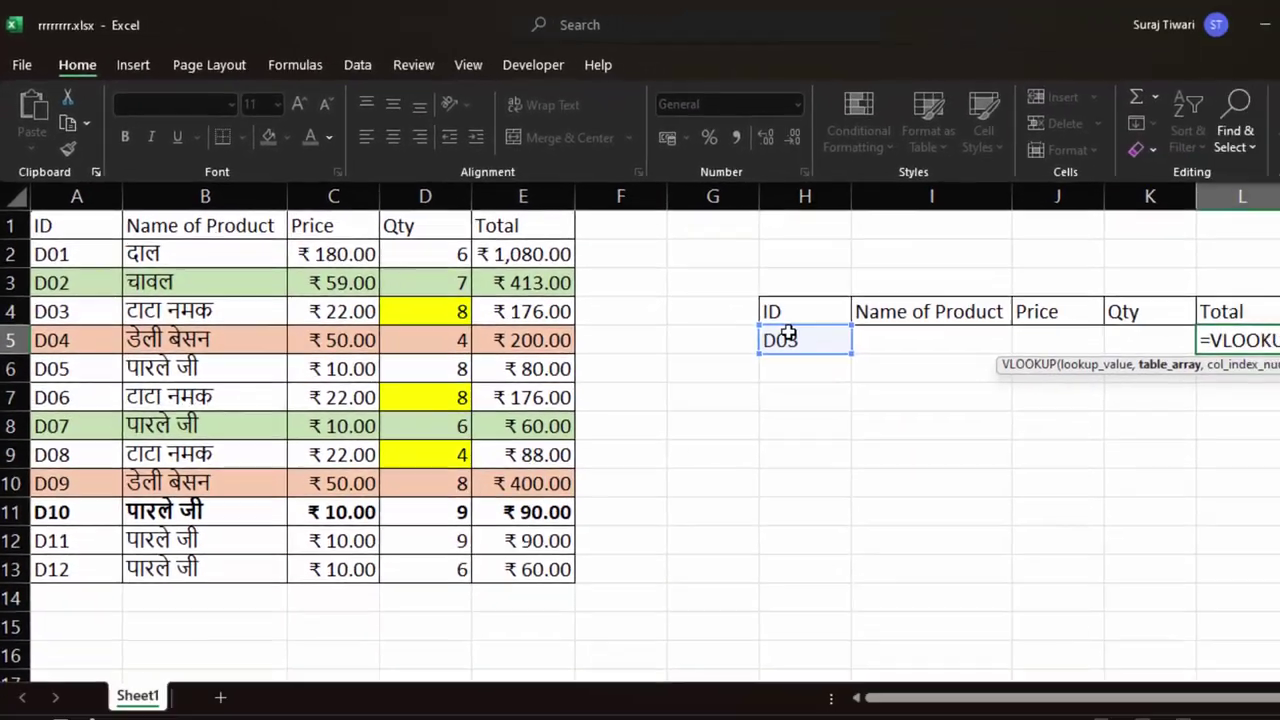
pyautogui.write(',')
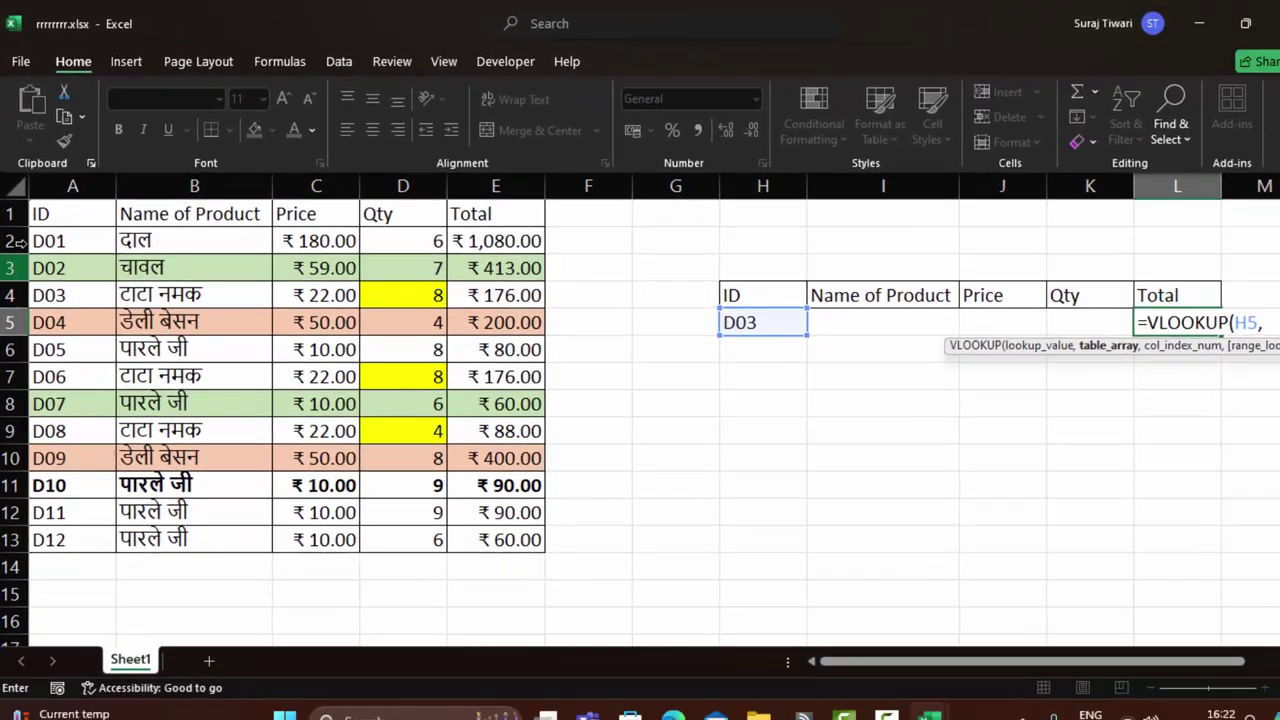
pyautogui.moveTo(60, 304); pyautogui.dragTo(465, 484)
pyautogui.moveTo(368, 386); pyautogui.dragTo(449, 523)
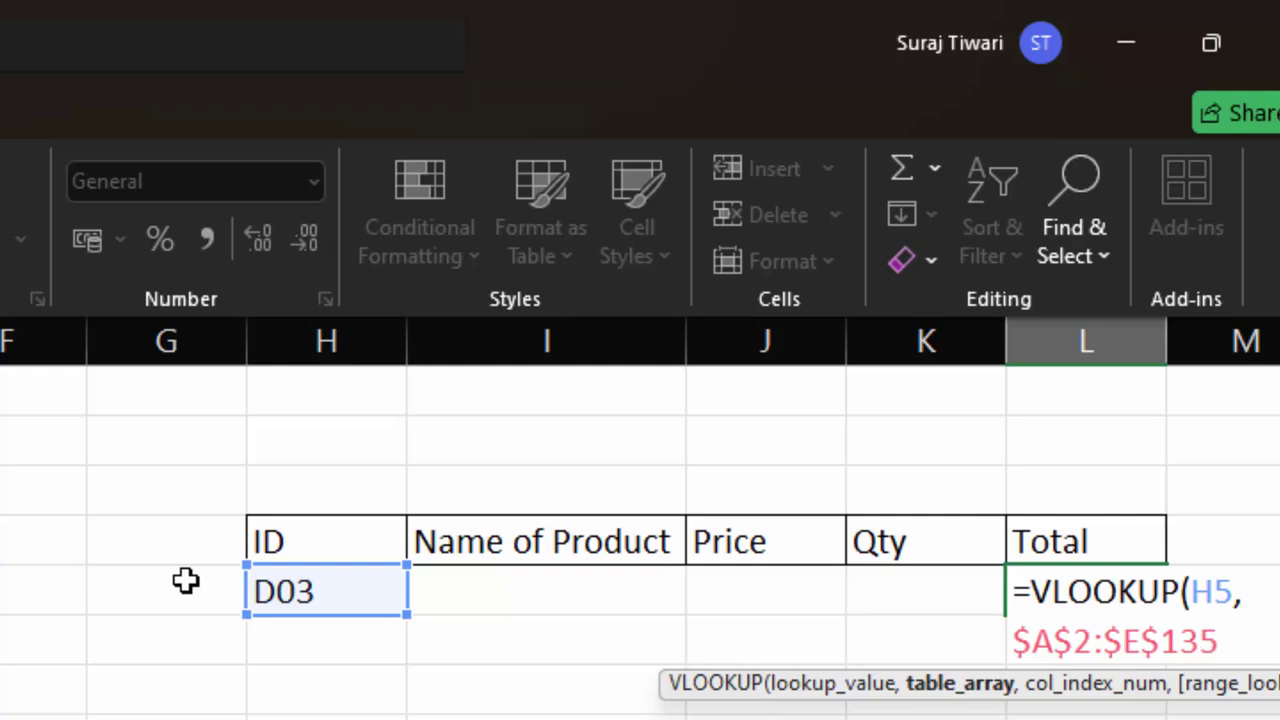
pyautogui.write(',')
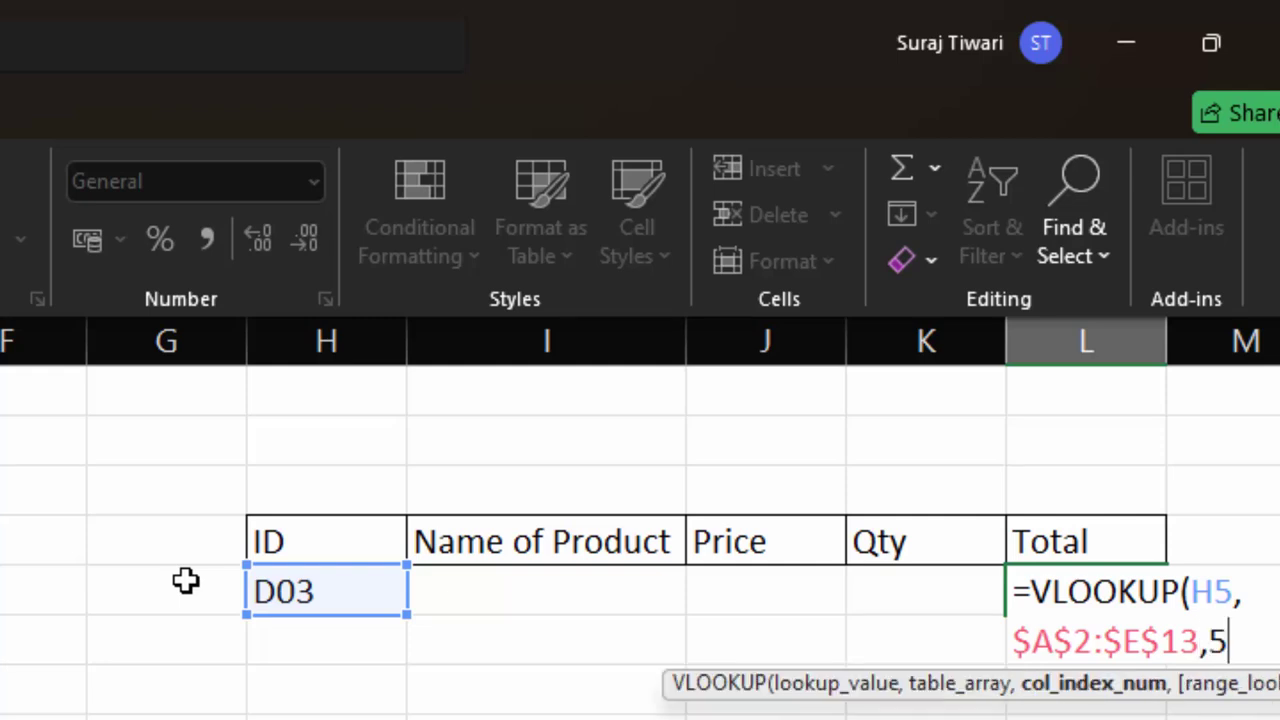
pyautogui.write(',0')
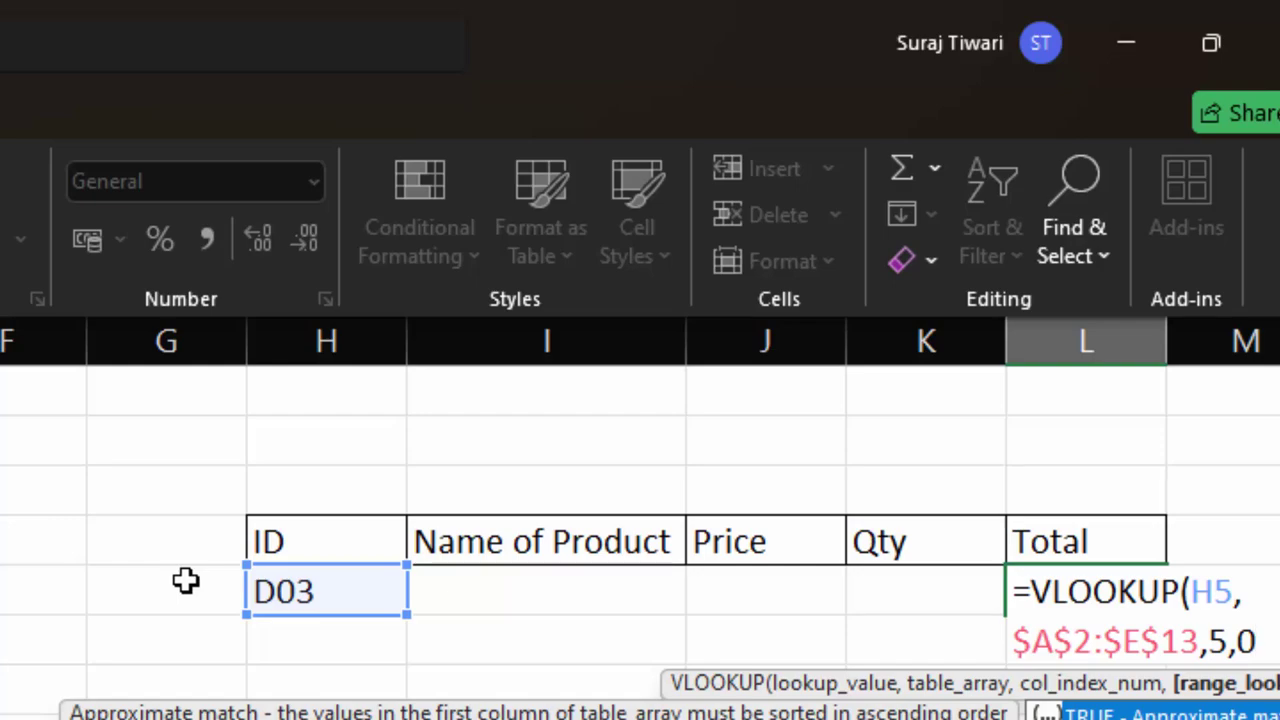
pyautogui.write(')')
pyautogui.press('Return')
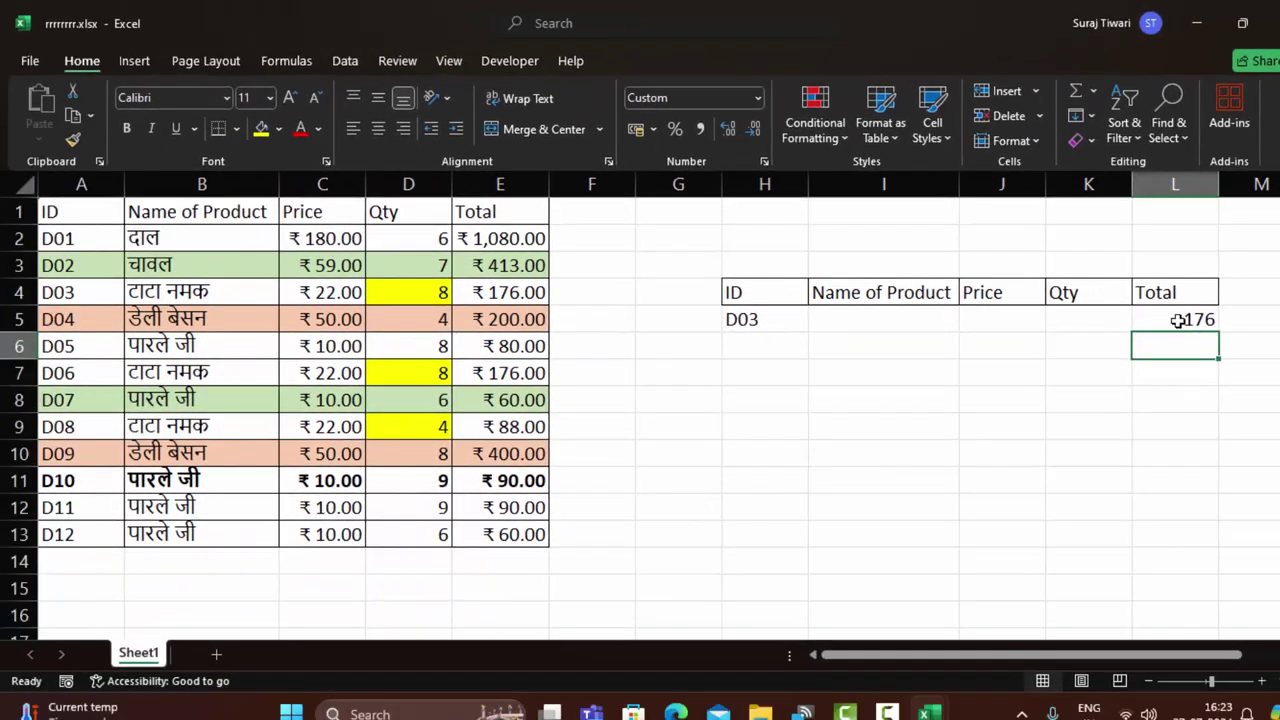
# Select the empty result cells, switch H5's ID to D06 and compare with its table row
pyautogui.press('Up')
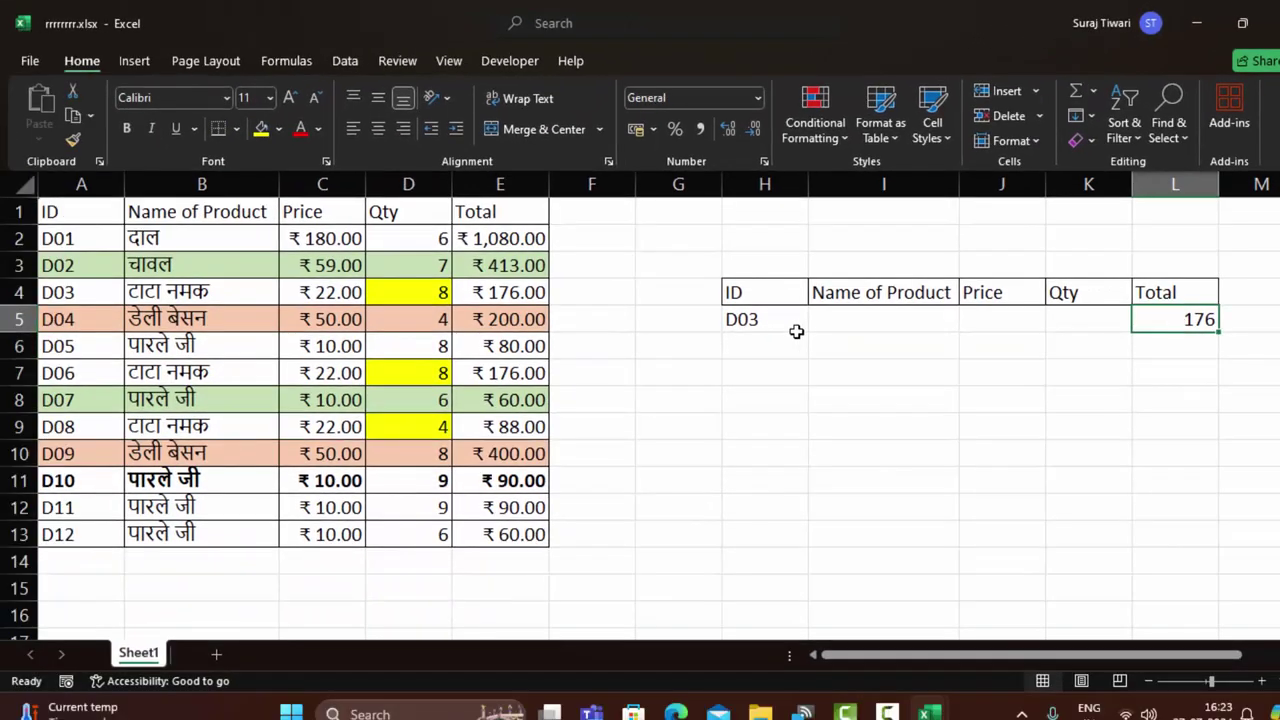
pyautogui.click(846, 318)
pyautogui.moveTo(928, 328); pyautogui.dragTo(1125, 320)
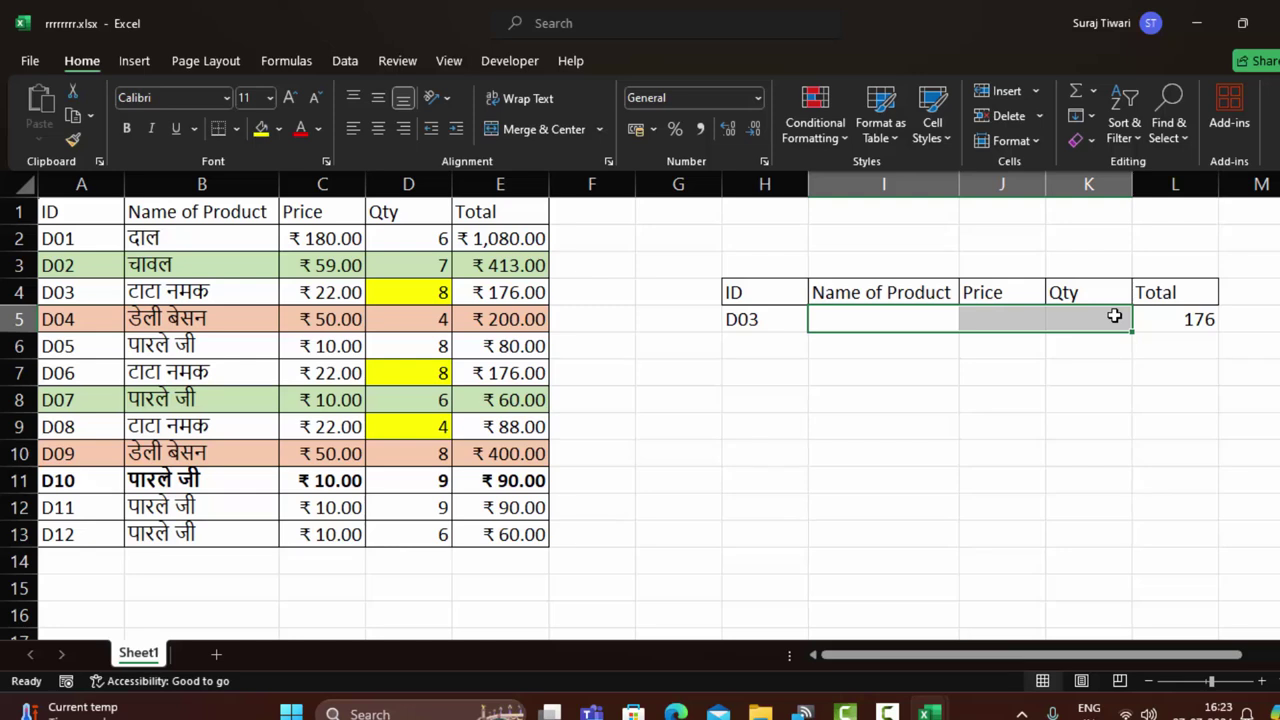
pyautogui.click(772, 323)
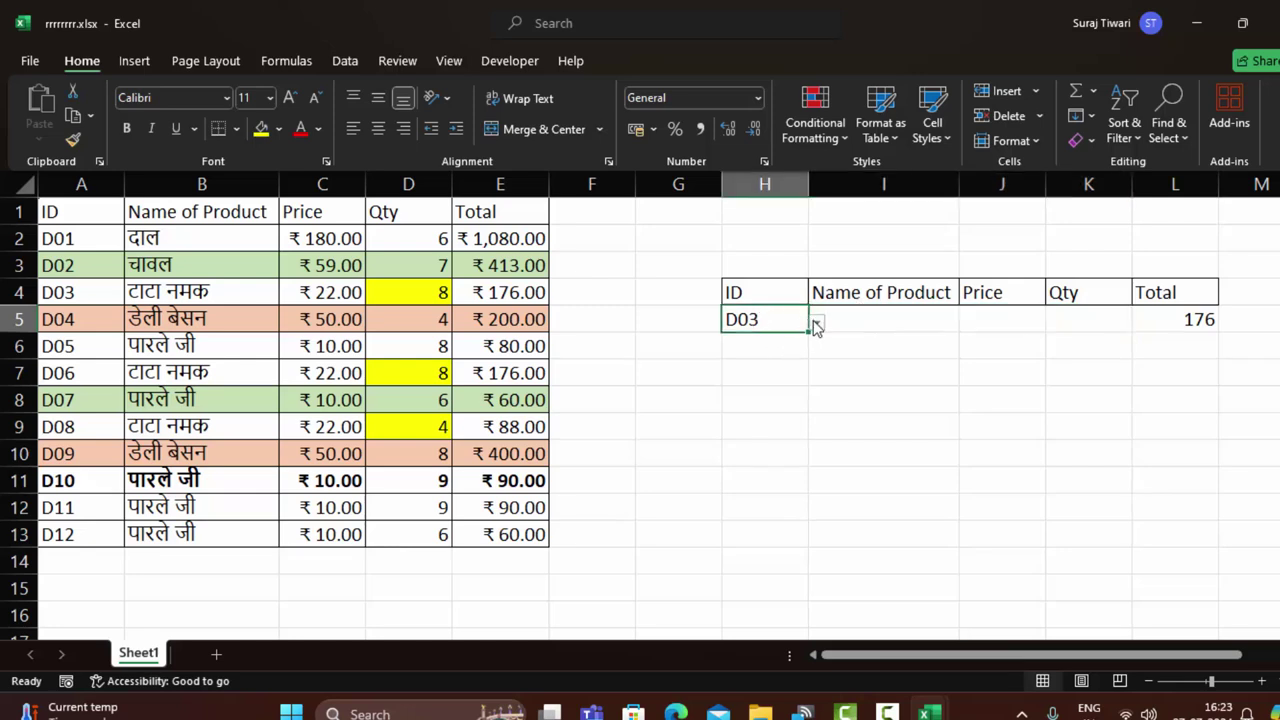
pyautogui.click(816, 323)
pyautogui.click(740, 397)
pyautogui.click(1168, 312)
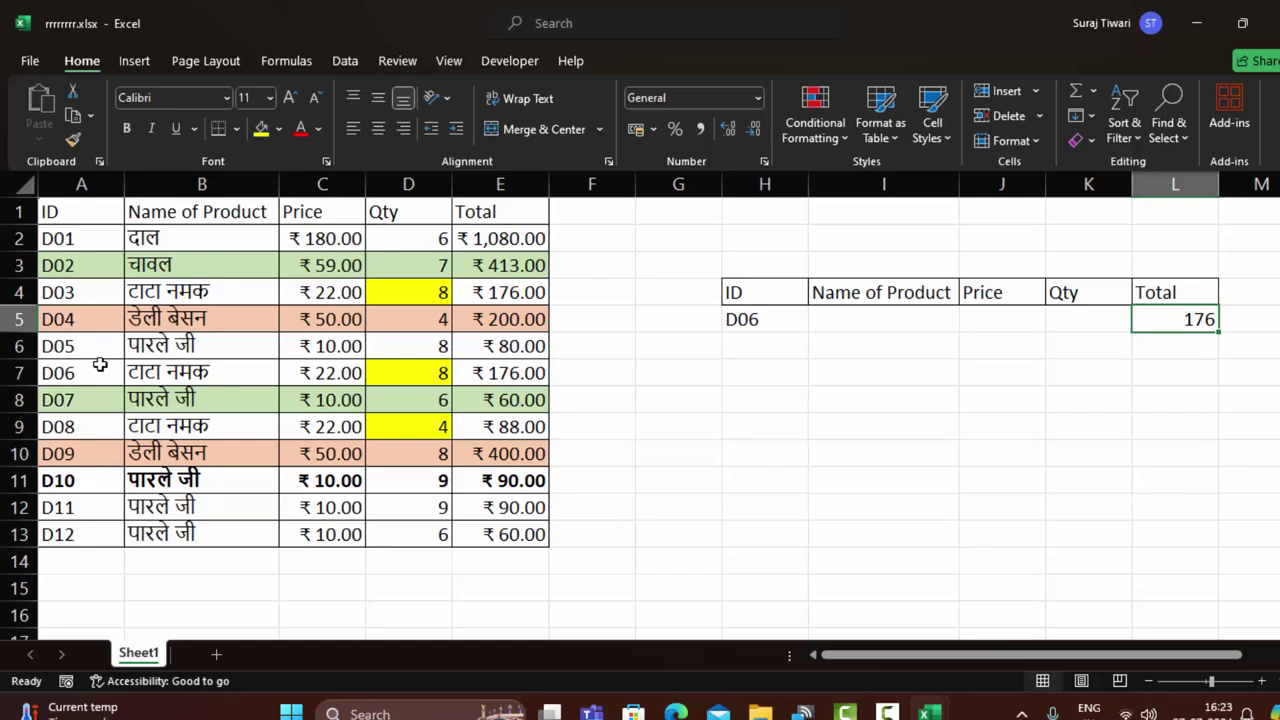
pyautogui.moveTo(100, 366)
pyautogui.mouseDown()
pyautogui.moveTo(471, 357)
pyautogui.moveTo(480, 368)
pyautogui.mouseUp()
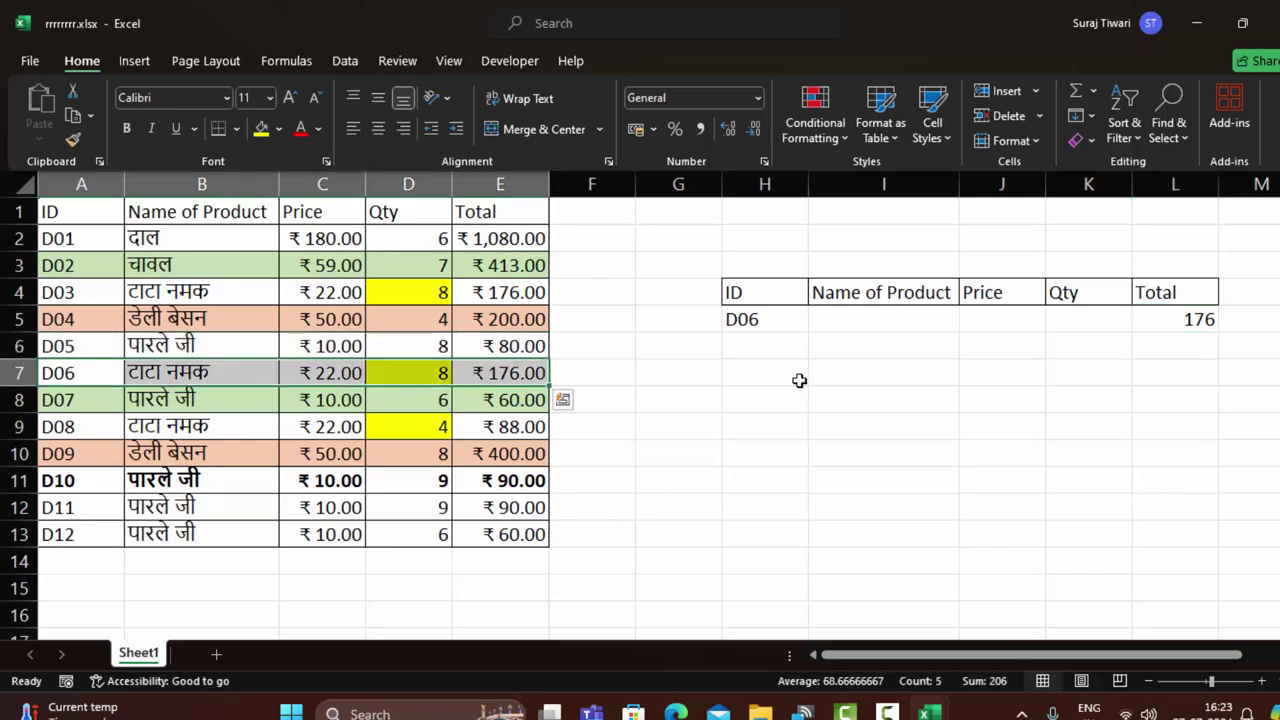
# Switch H5's ID to D05, compare with its table row, and undo an accidental fill
pyautogui.click(766, 326)
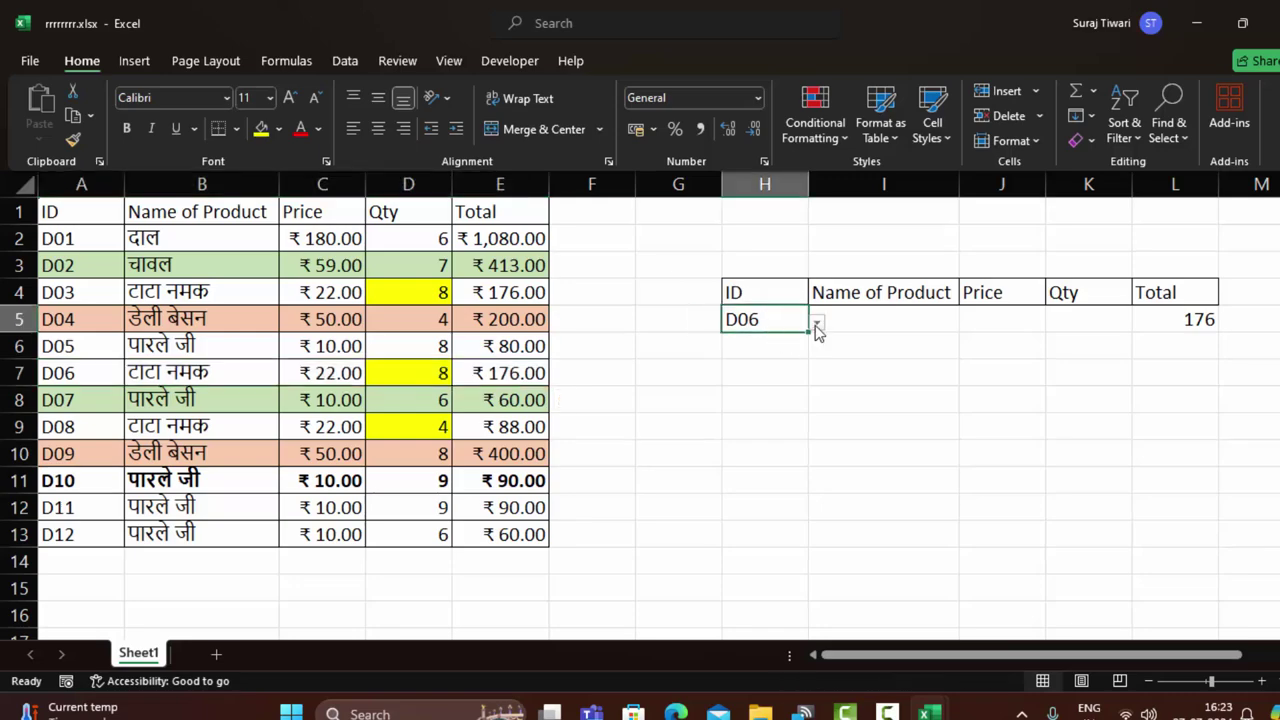
pyautogui.click(816, 324)
pyautogui.click(763, 338)
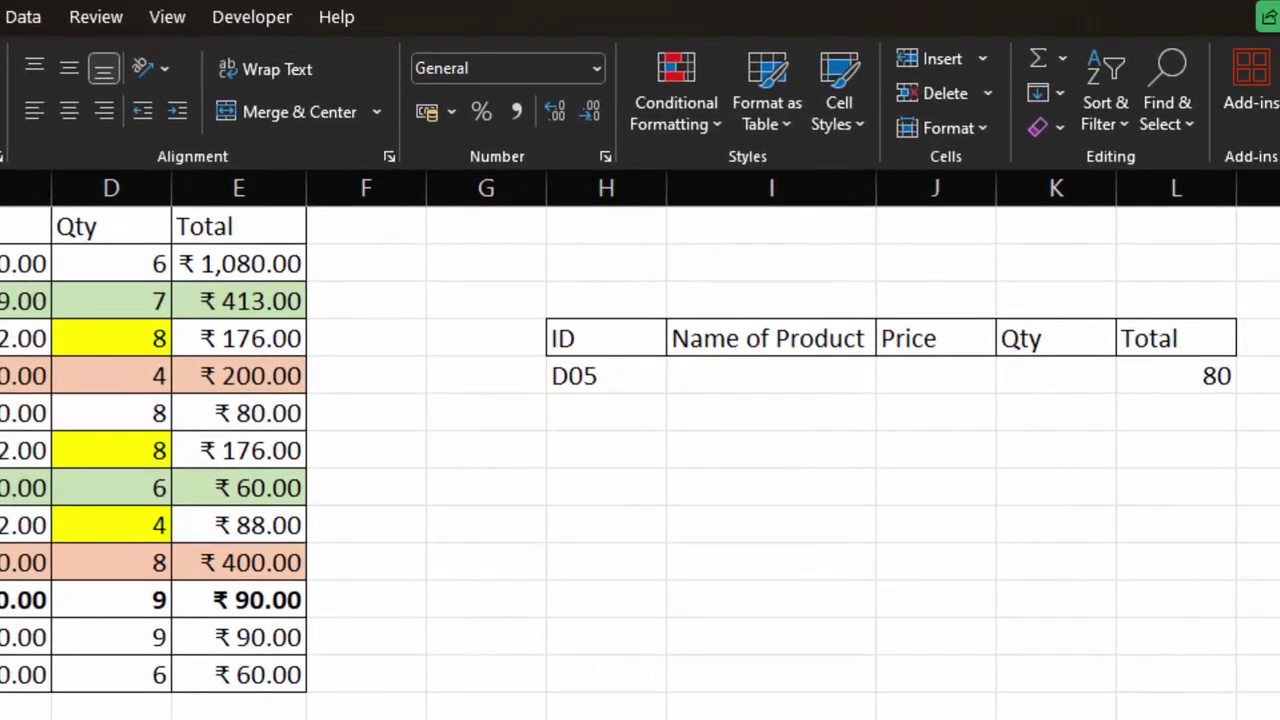
pyautogui.moveTo(20, 413); pyautogui.dragTo(189, 410)
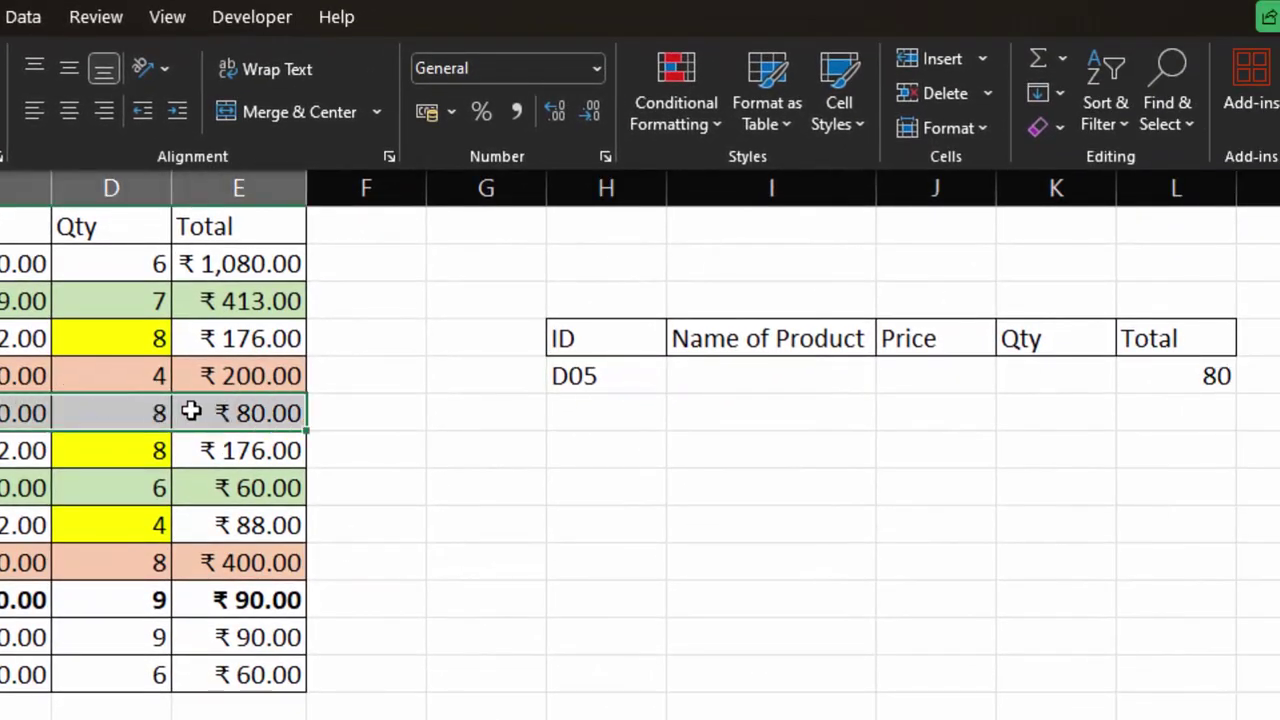
pyautogui.click(769, 386)
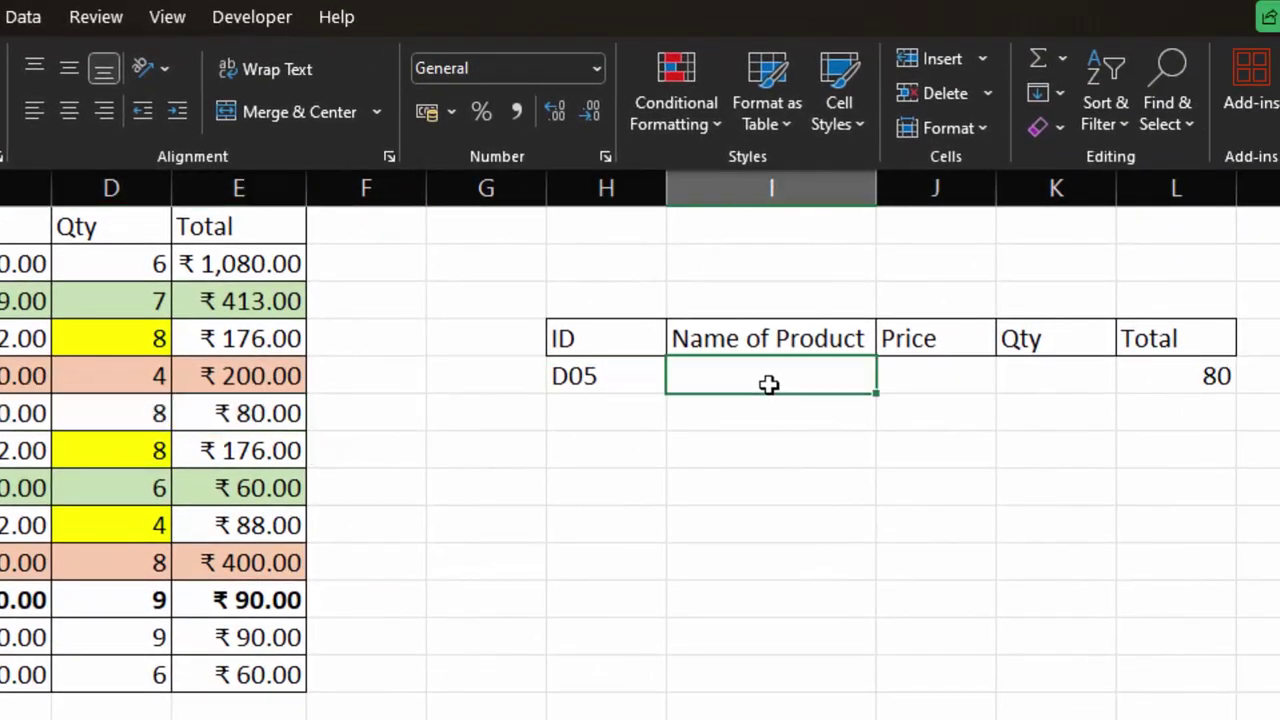
pyautogui.click(640, 374)
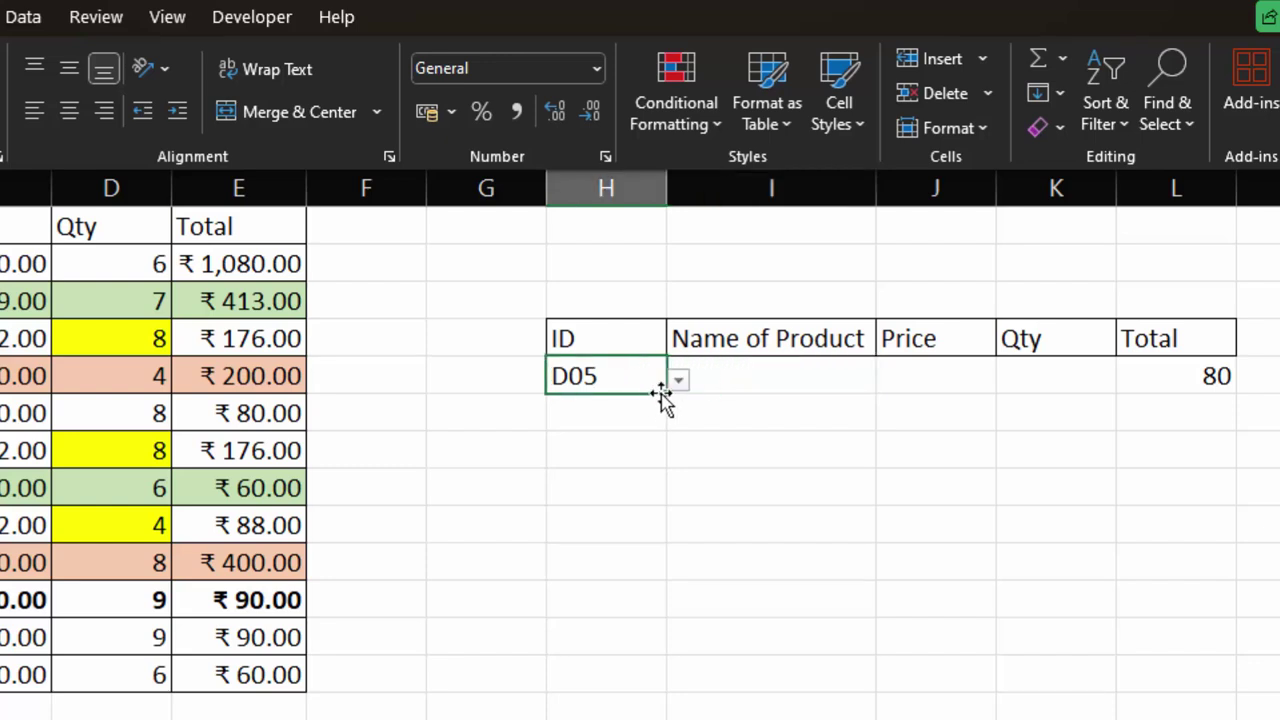
pyautogui.moveTo(669, 395)
pyautogui.mouseDown()
pyautogui.moveTo(1255, 413)
pyautogui.moveTo(1230, 418)
pyautogui.mouseUp()
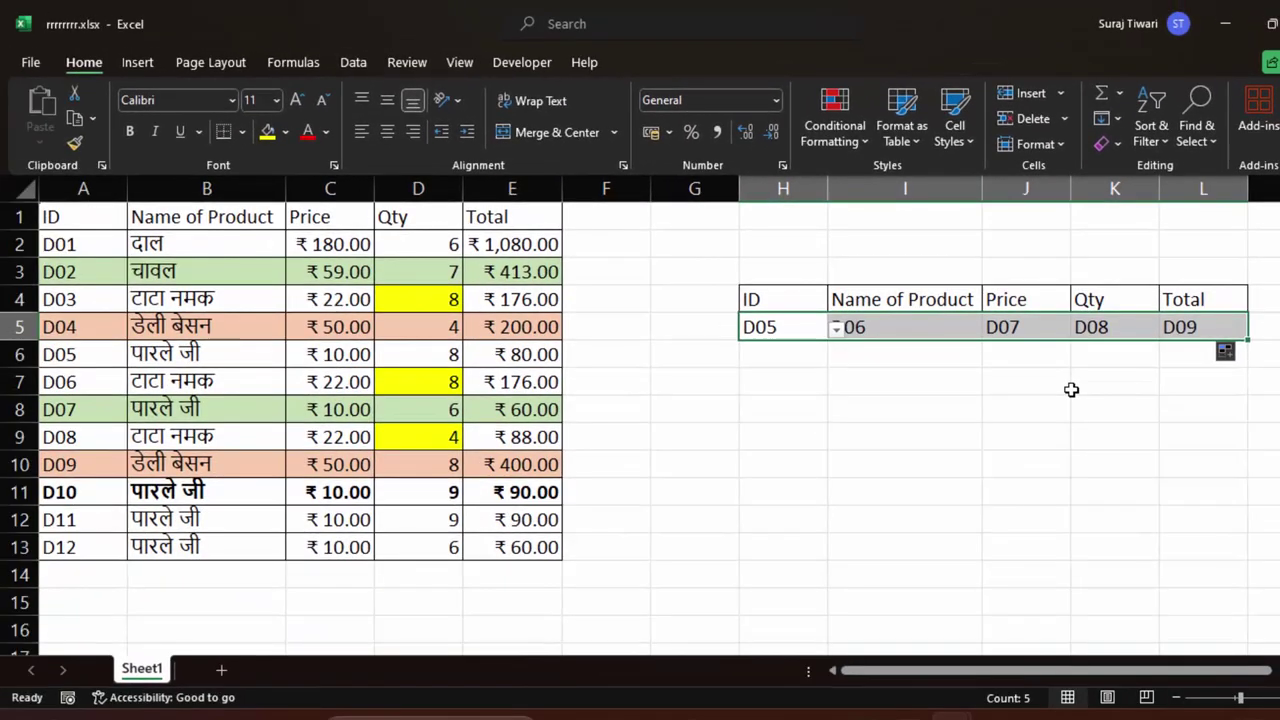
pyautogui.hotkey('ctrl', 'z')
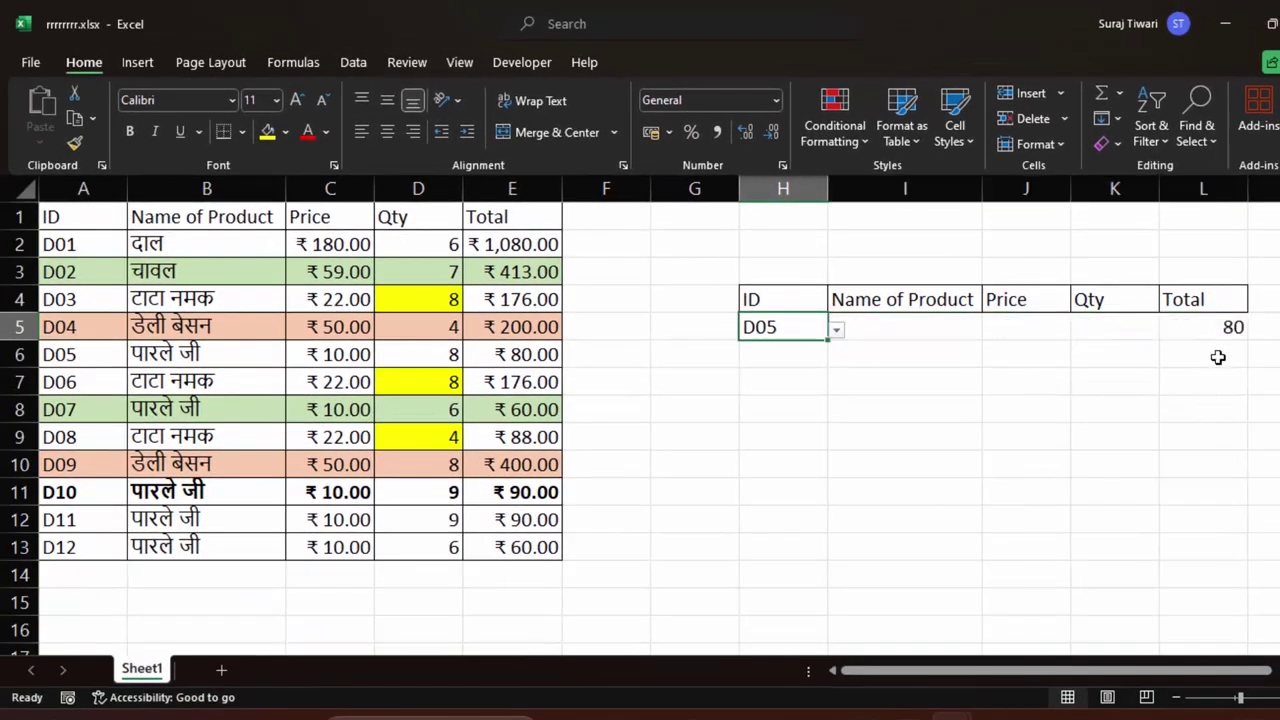
pyautogui.click(1222, 328)
# Start a VLOOKUP in I5 using lookup value $H5 and absolute range $A$2:$E$13
pyautogui.doubleClick(1224, 328)
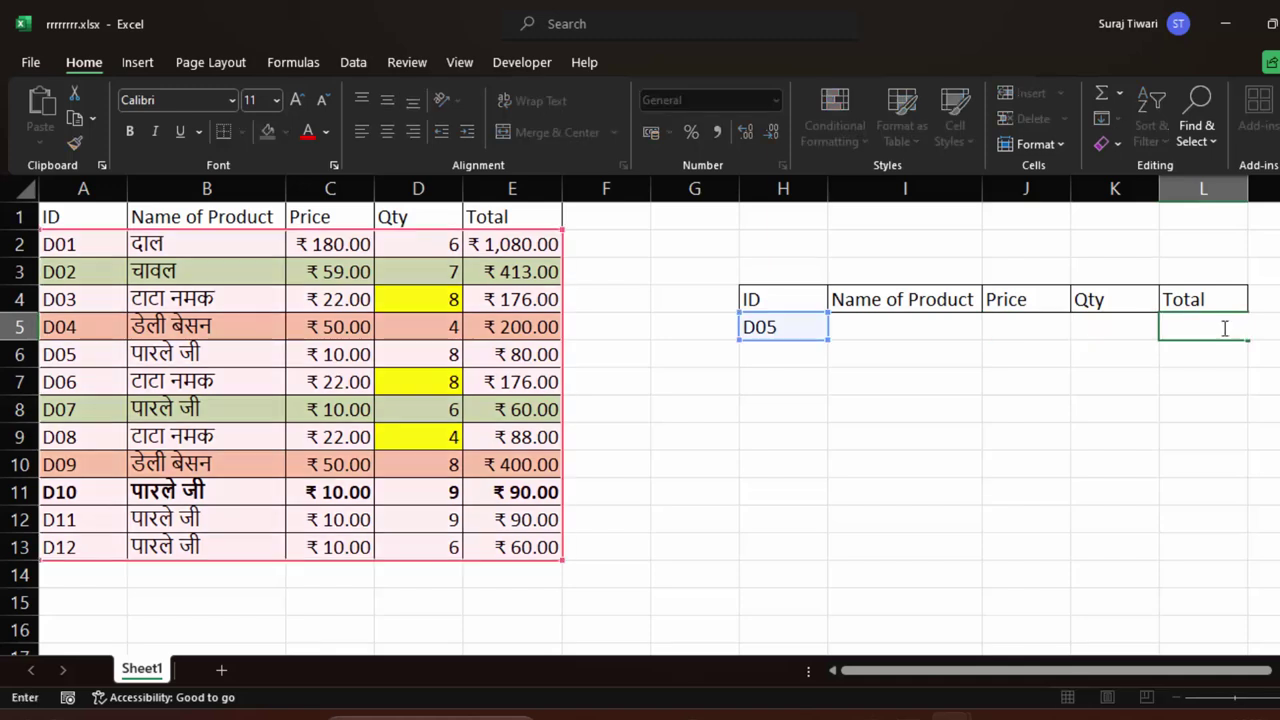
pyautogui.click(918, 430)
pyautogui.click(875, 323)
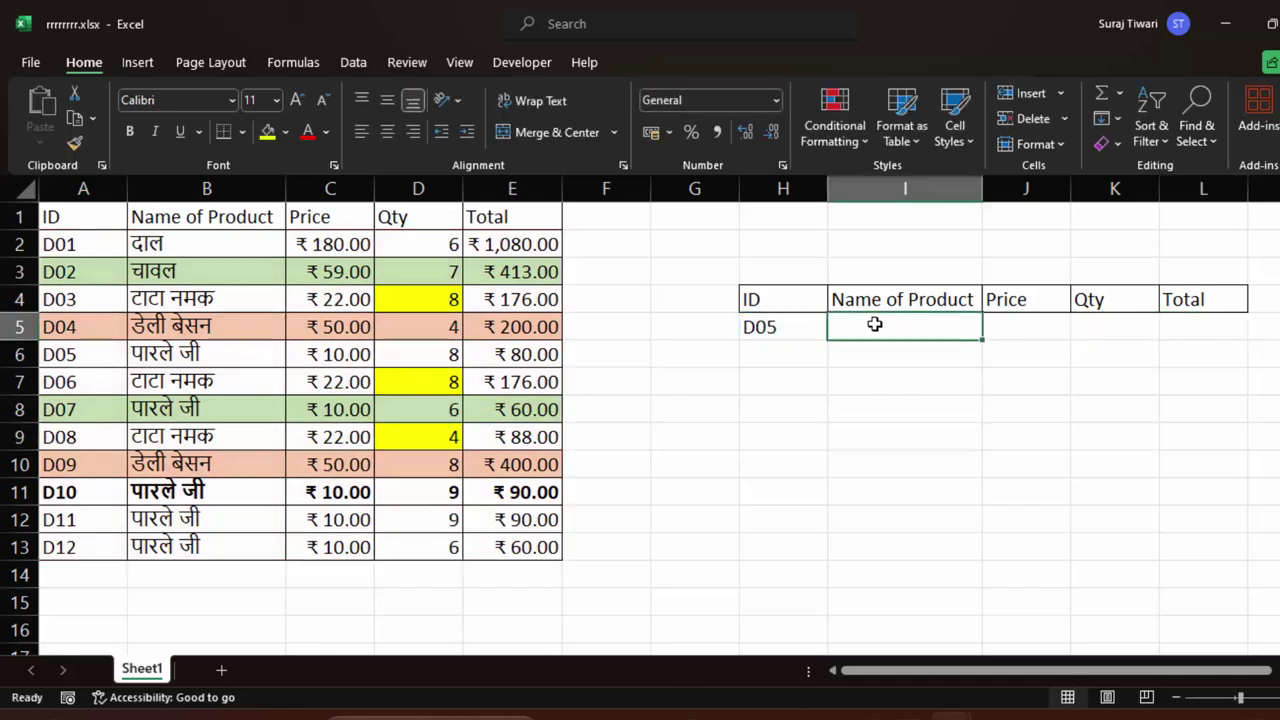
pyautogui.write('=vl')
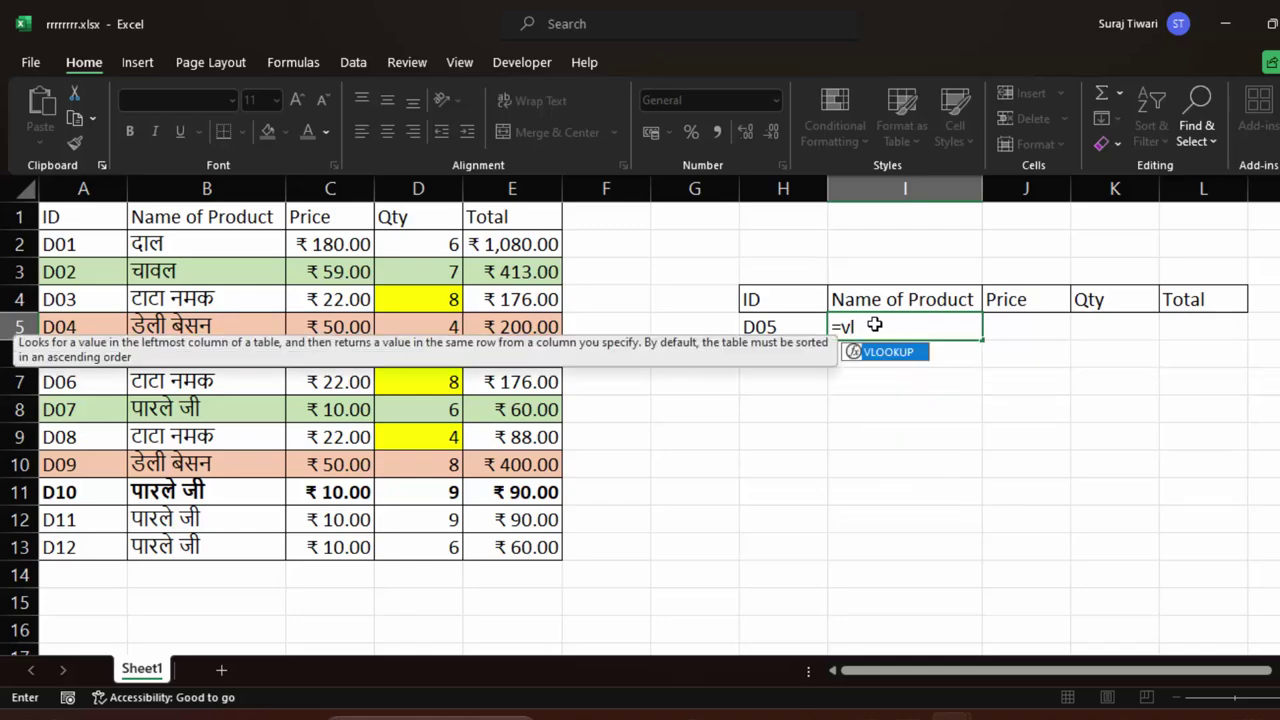
pyautogui.write('o')
pyautogui.press('Tab')
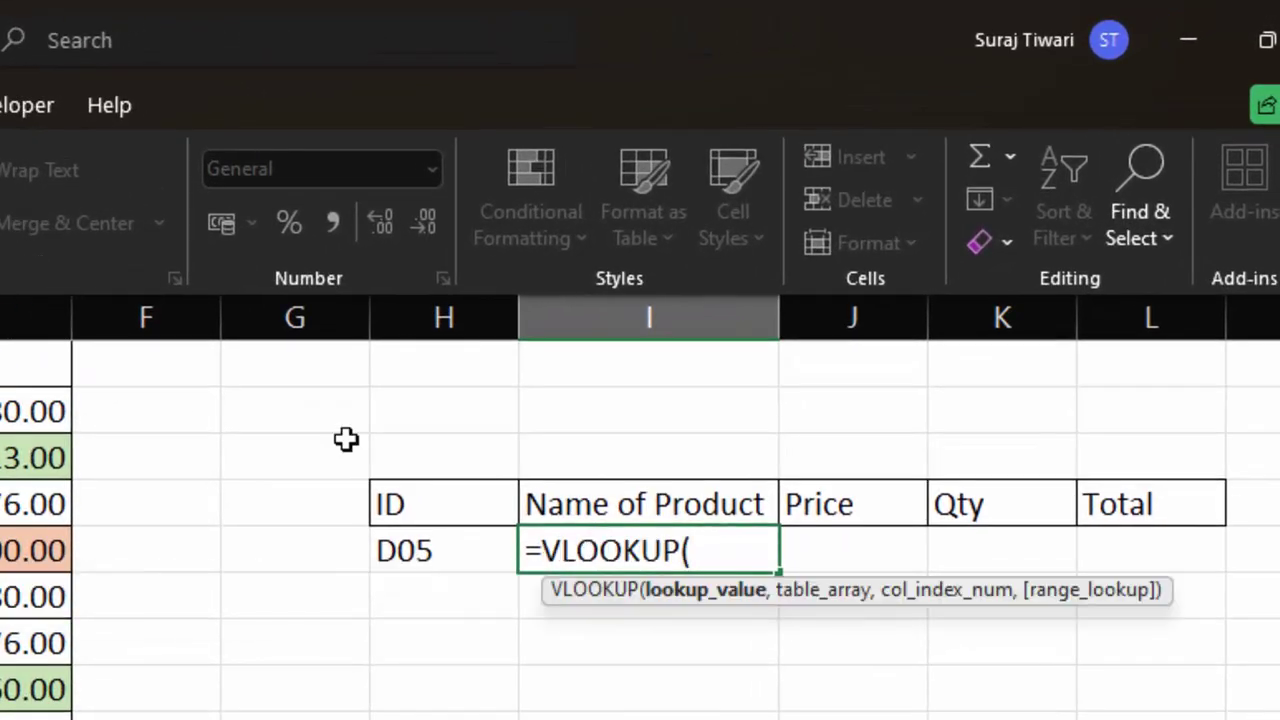
pyautogui.click(443, 551)
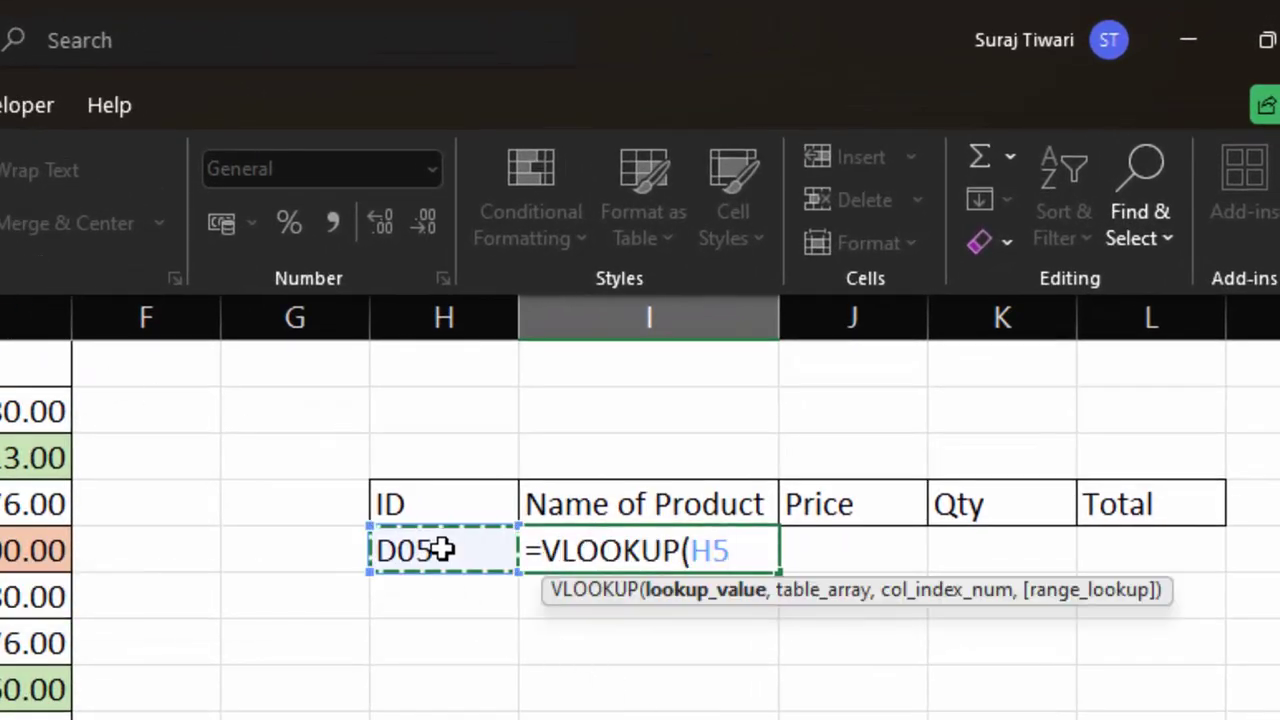
pyautogui.click(695, 550)
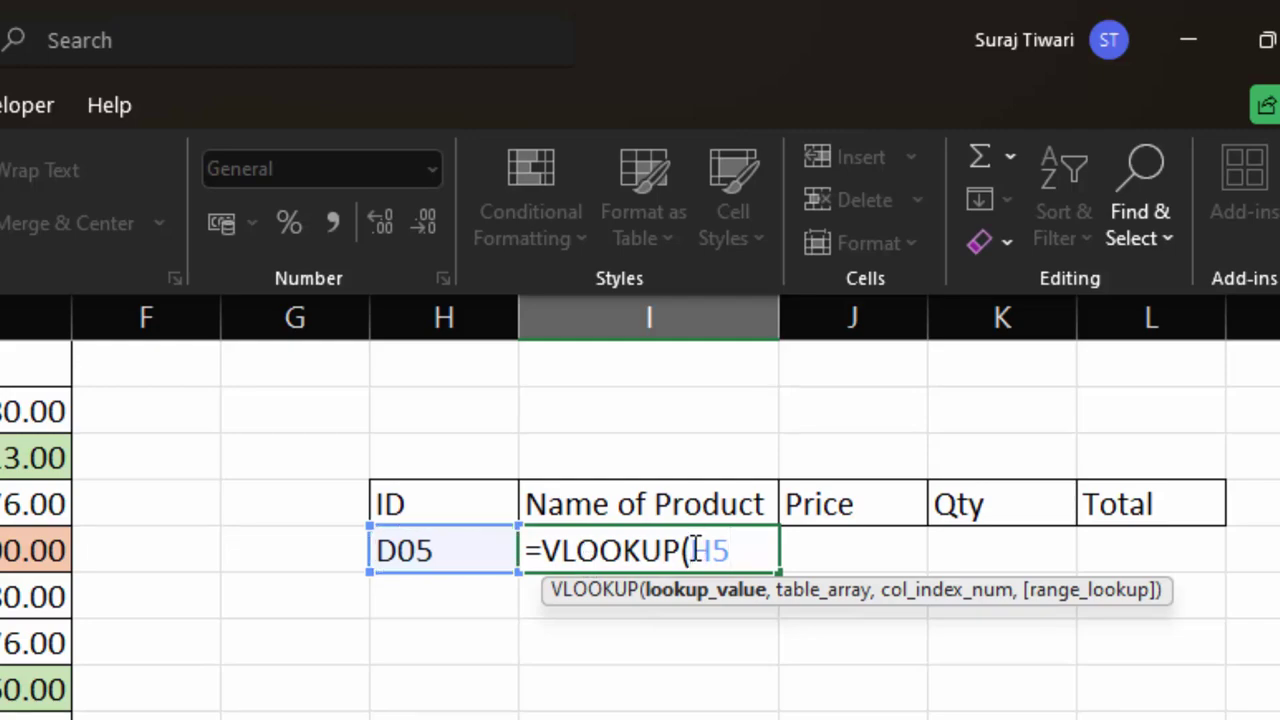
pyautogui.write('$H5')
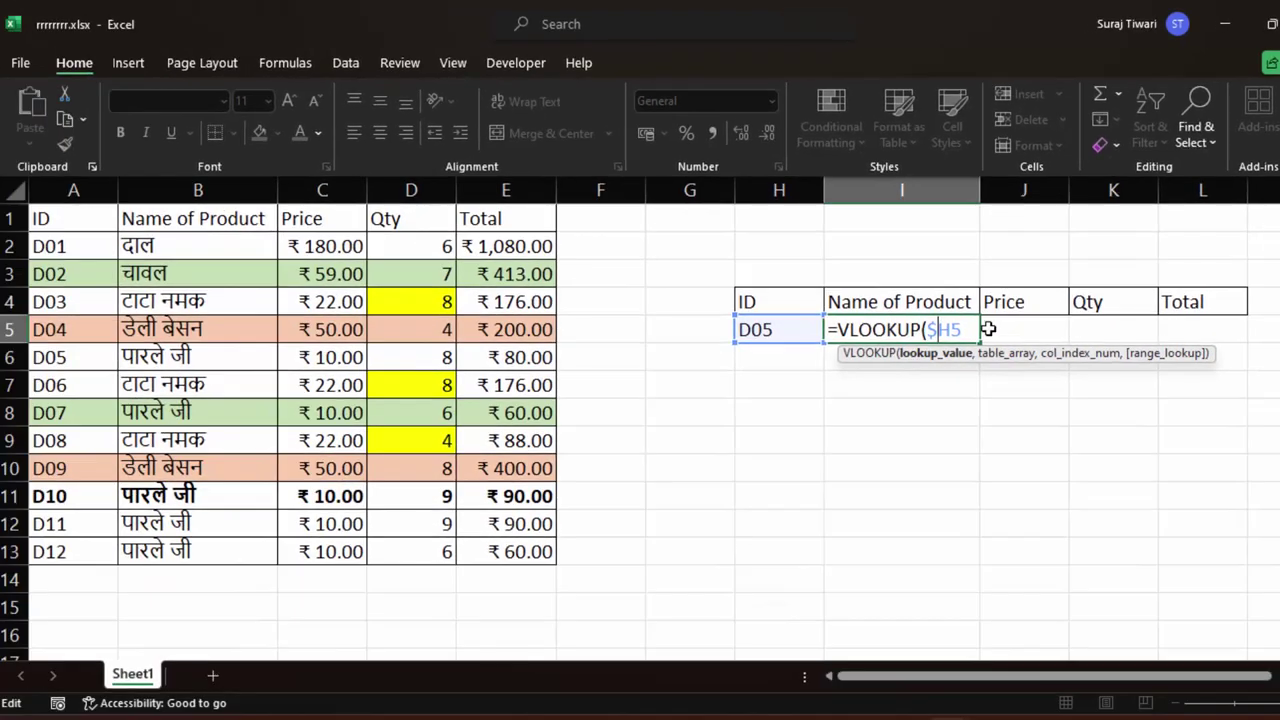
pyautogui.write(',')
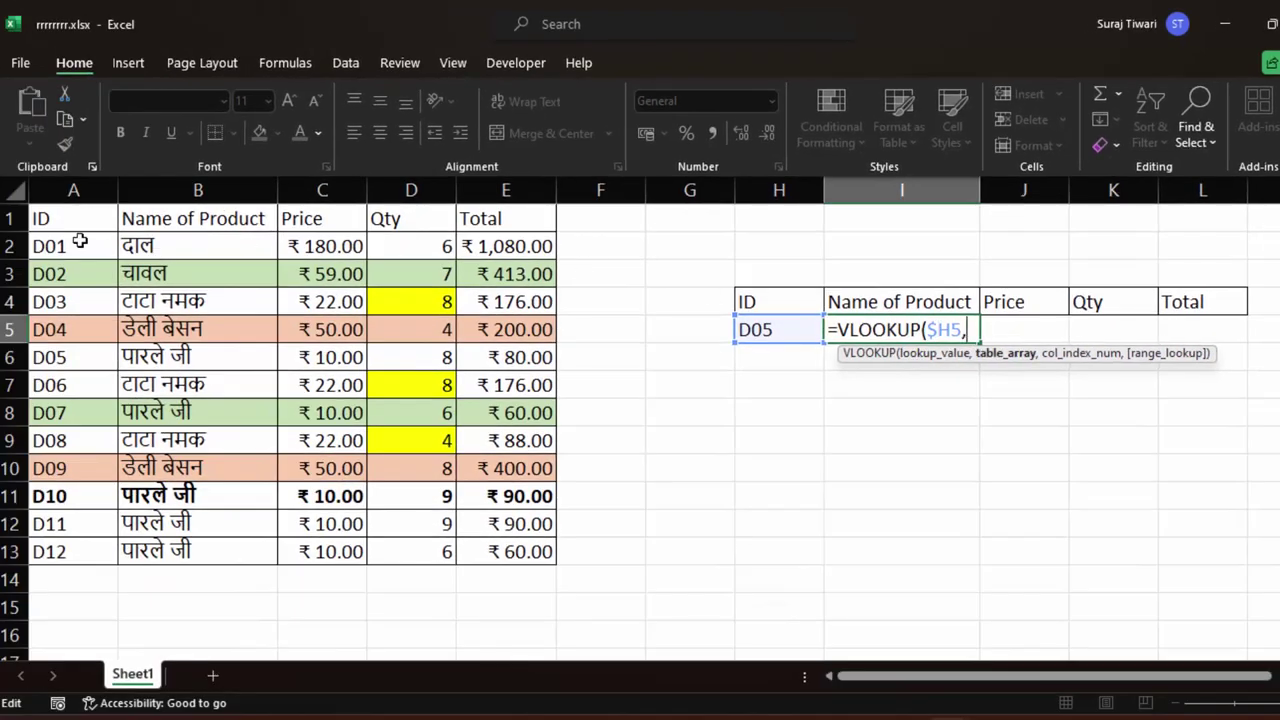
pyautogui.moveTo(80, 241); pyautogui.dragTo(510, 546)
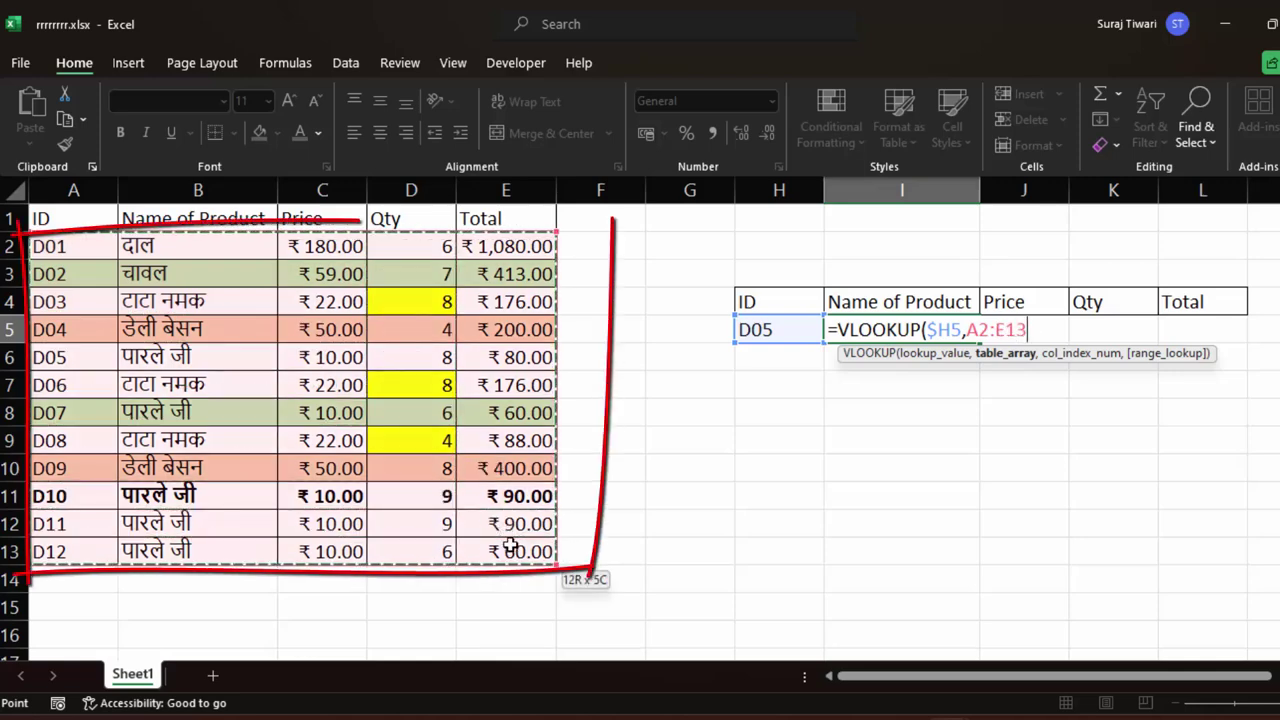
pyautogui.press('F4')
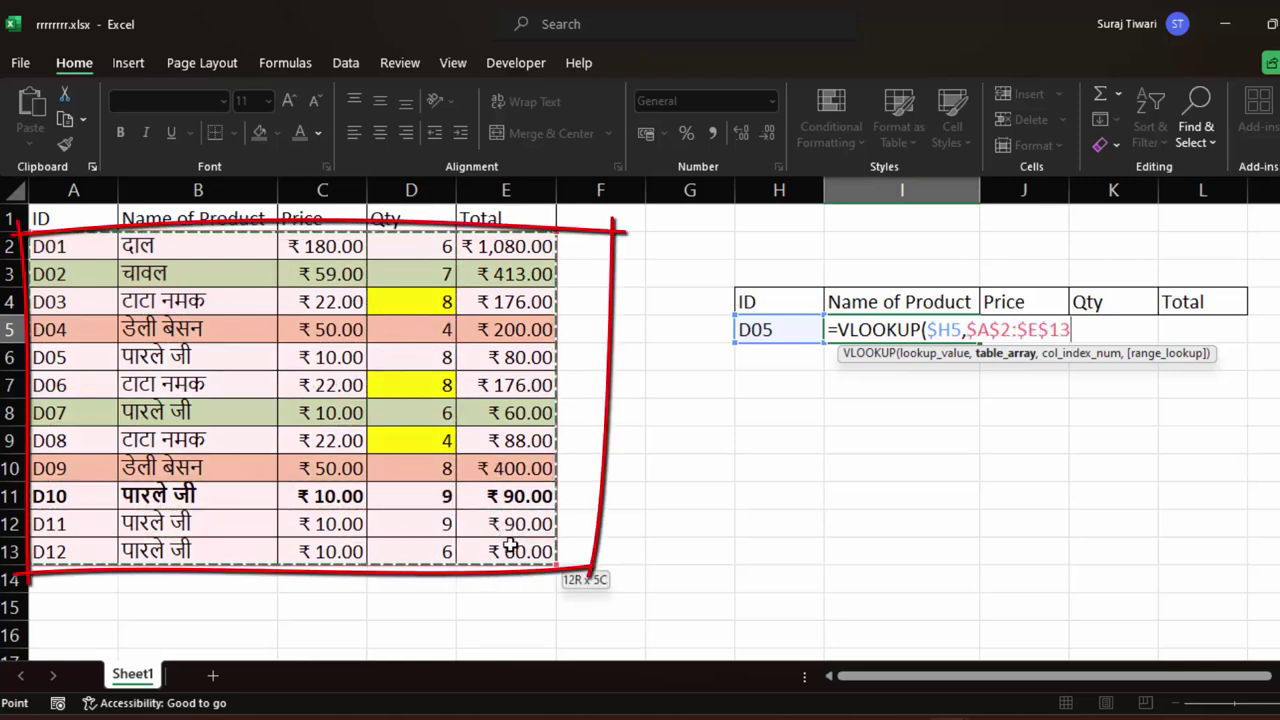
# Complete it with column index COLUMNS($H4:I4) and exact match 0, showing पारले जी
pyautogui.write(',')
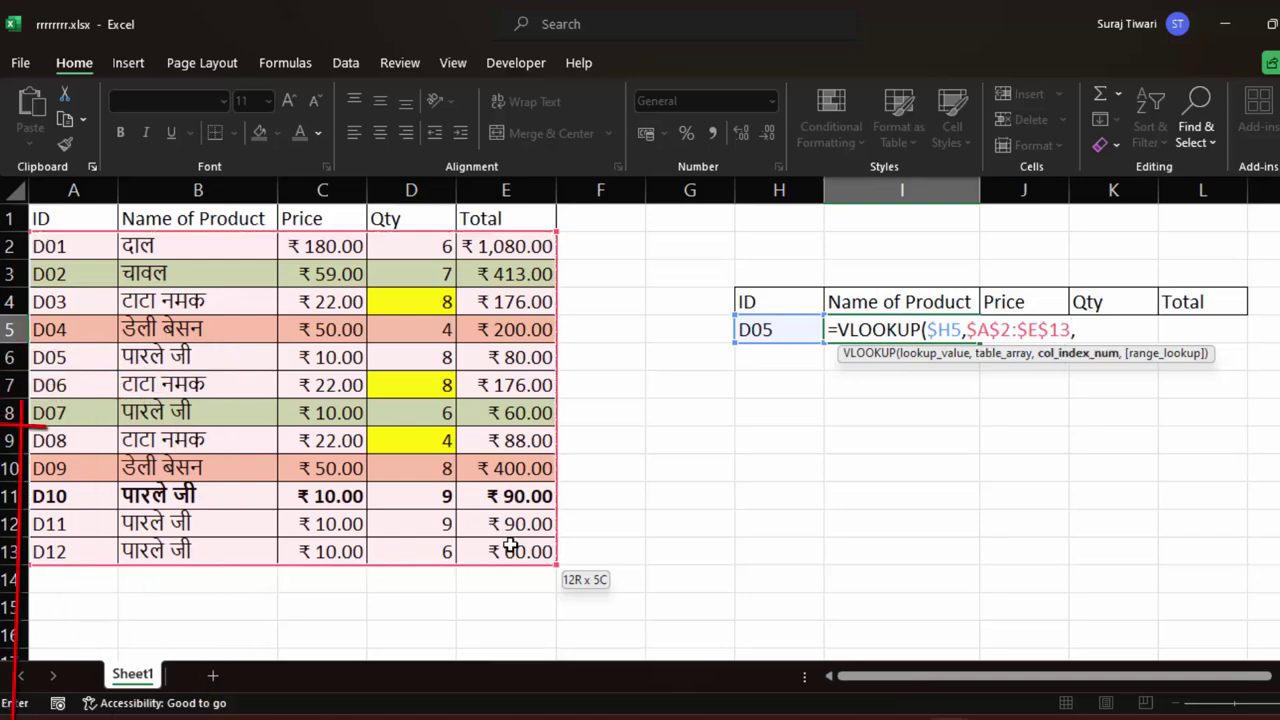
pyautogui.write('co')
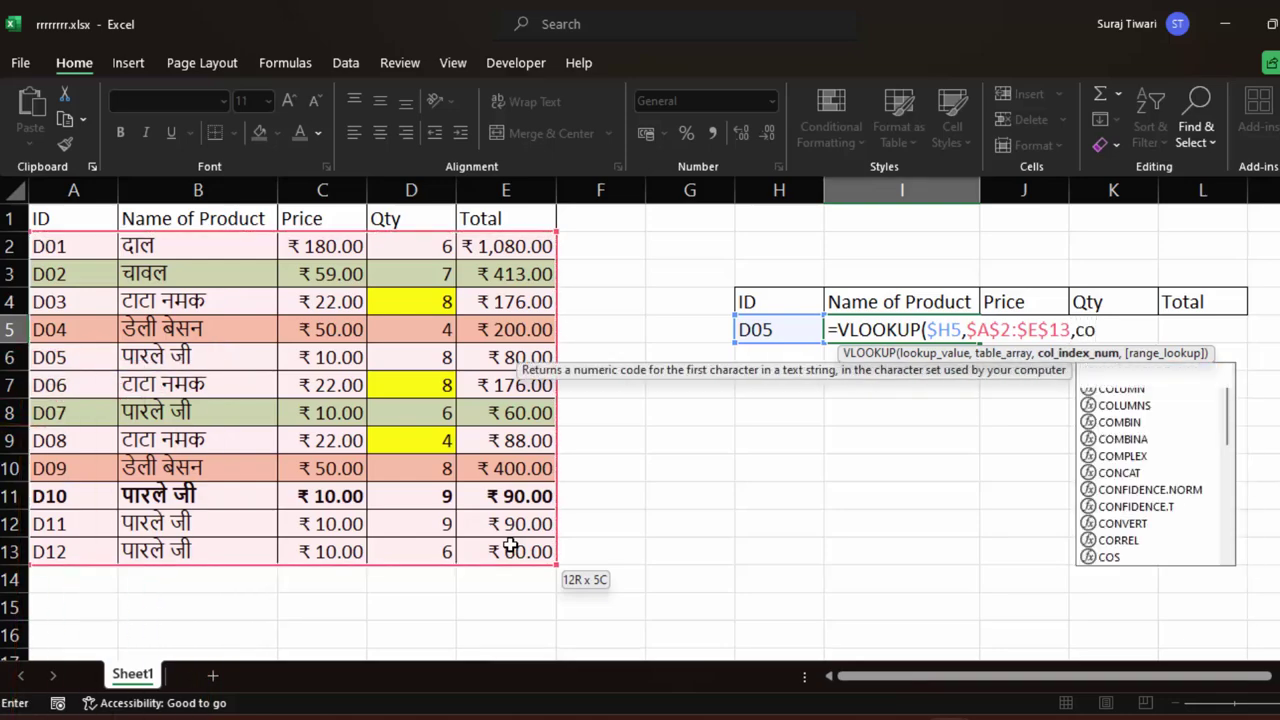
pyautogui.write('l')
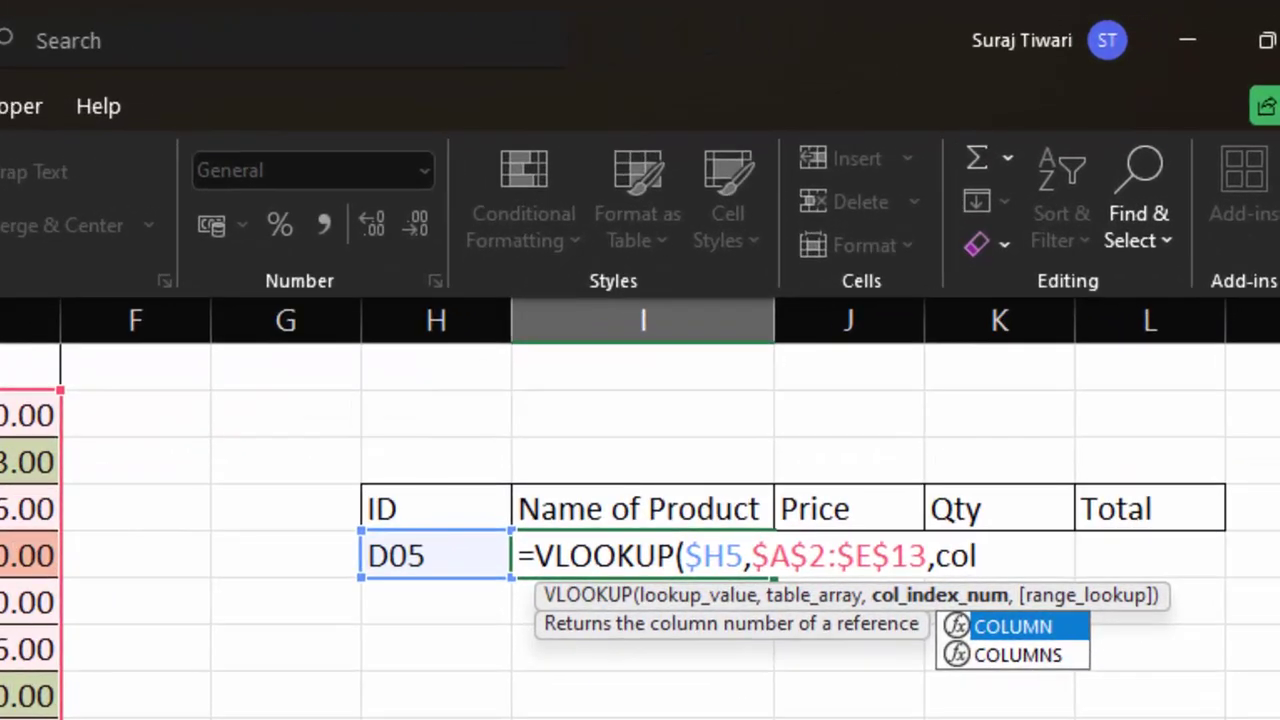
pyautogui.press('Down')
pyautogui.press('Tab')
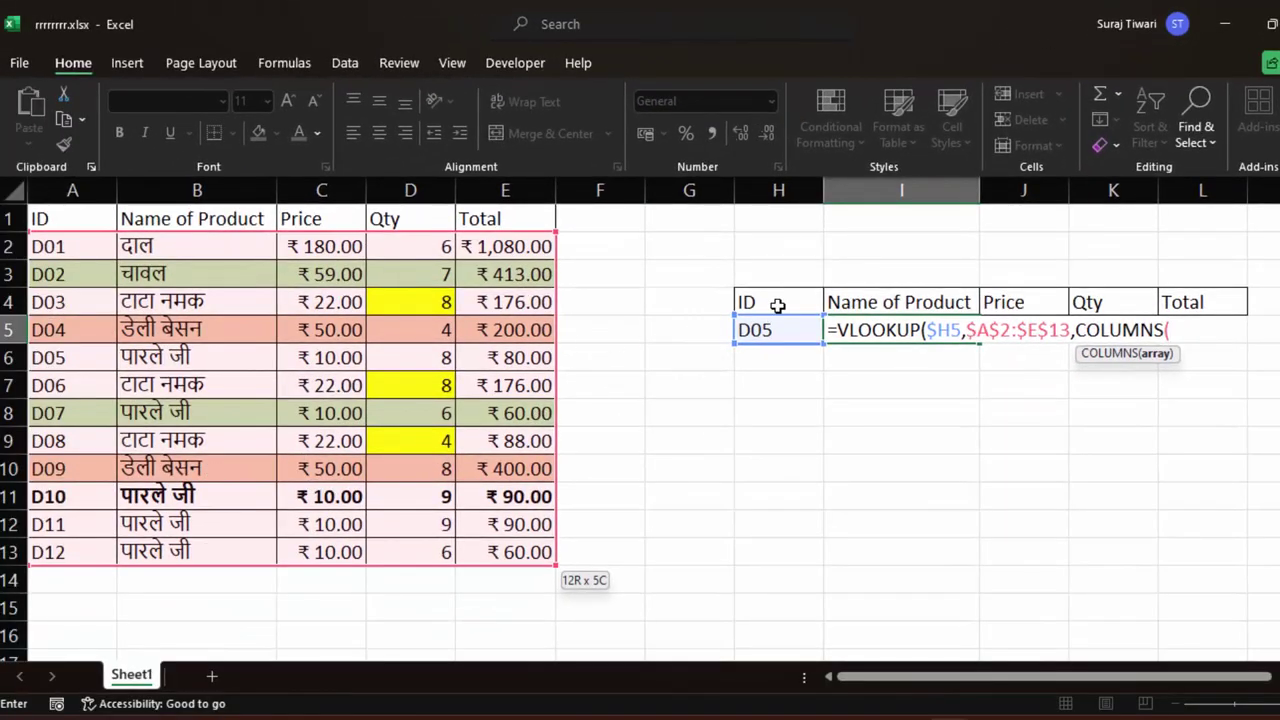
pyautogui.moveTo(771, 302); pyautogui.dragTo(858, 306)
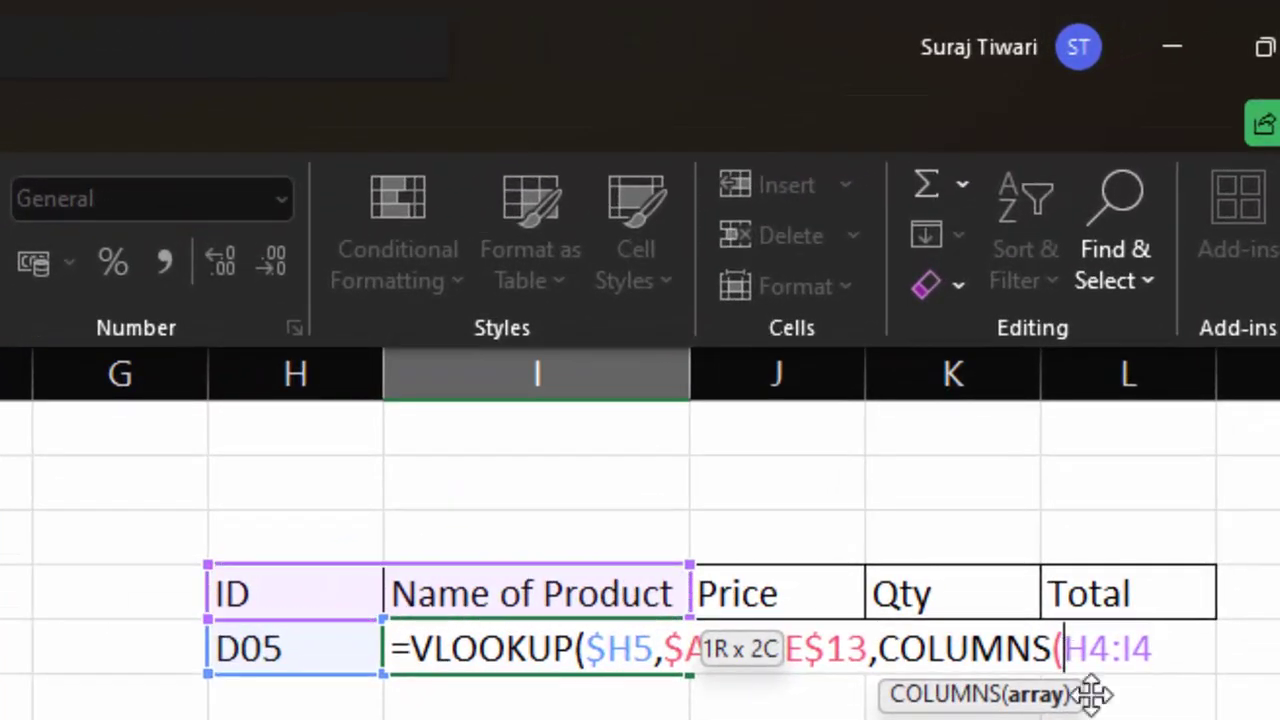
pyautogui.write('$')
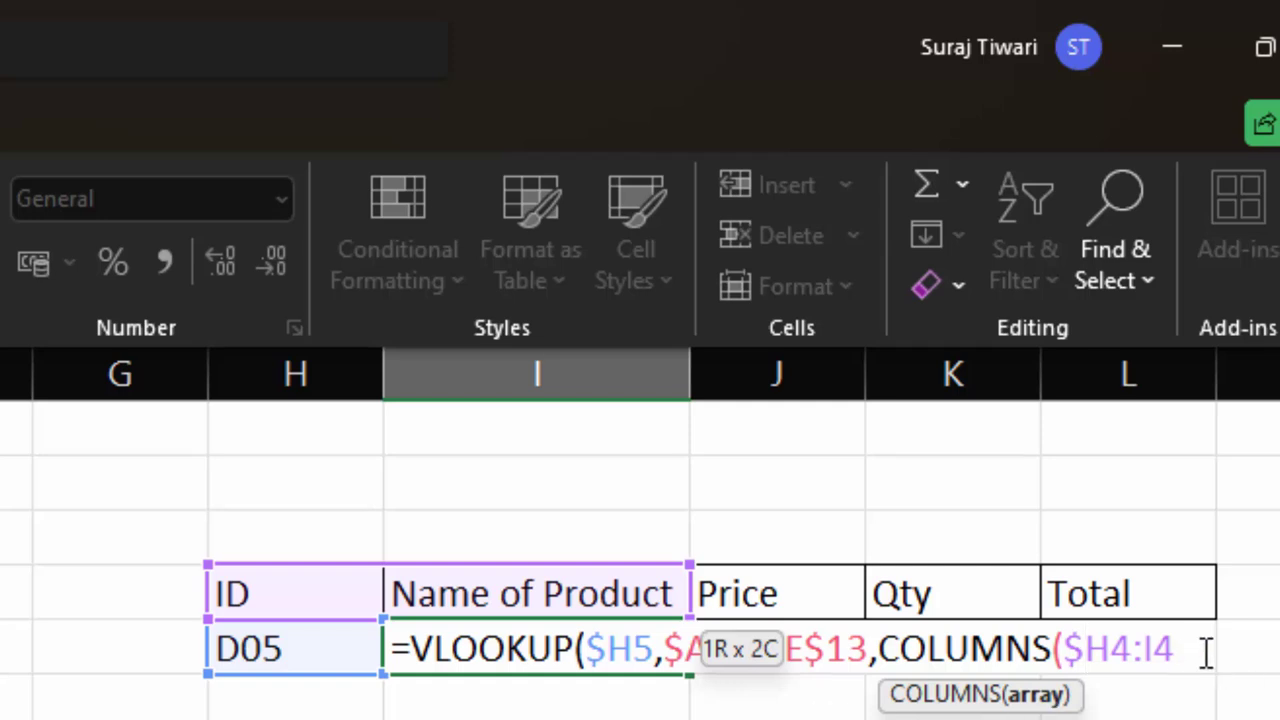
pyautogui.write(')')
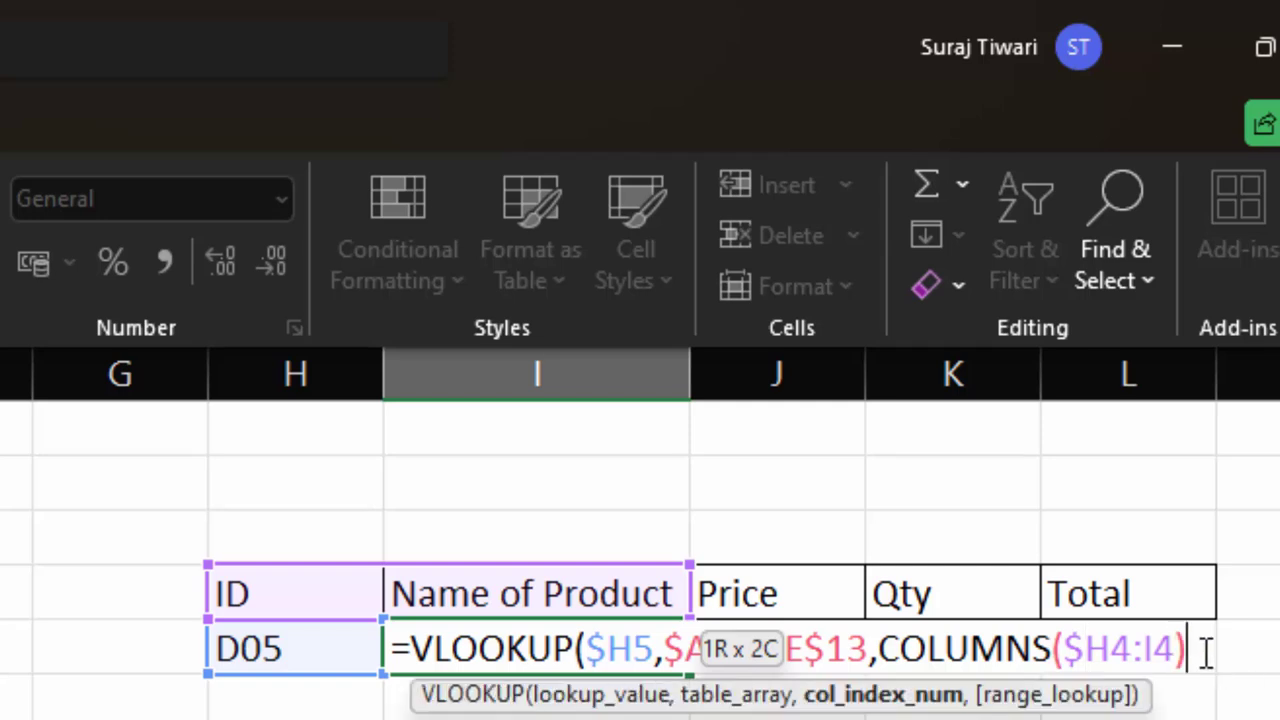
pyautogui.write(',0')
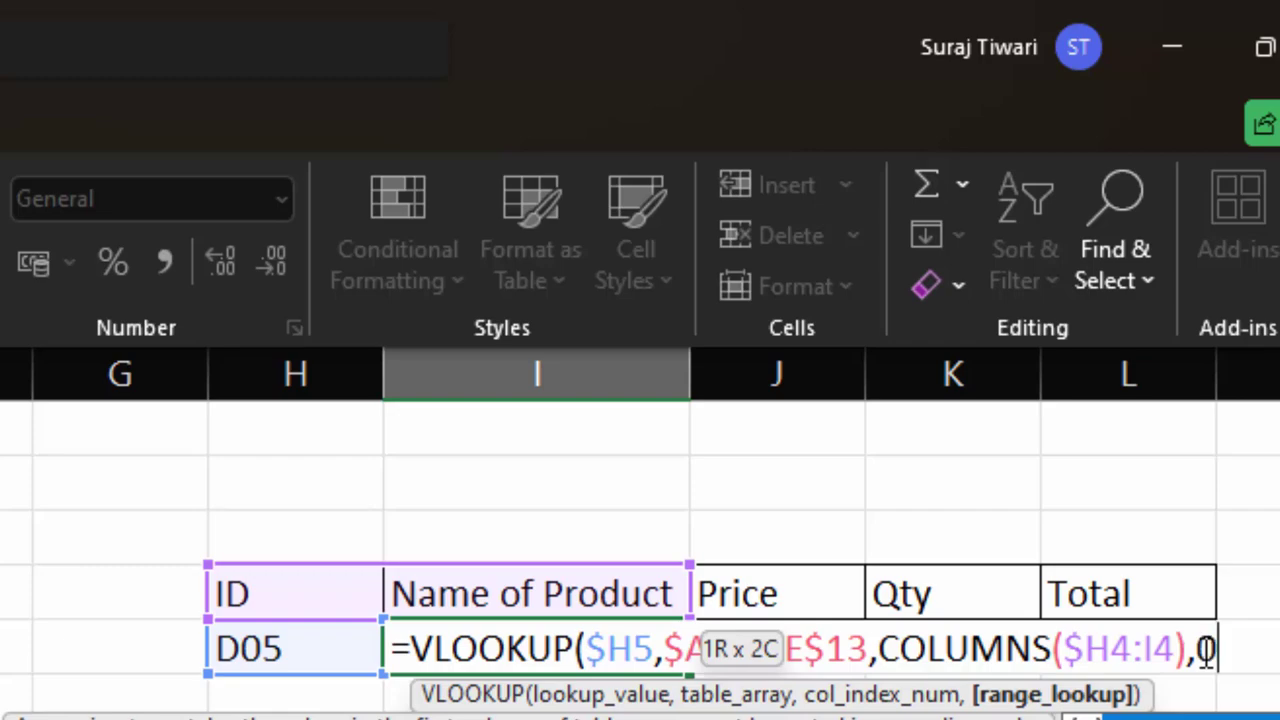
pyautogui.write(')')
pyautogui.press('Return')
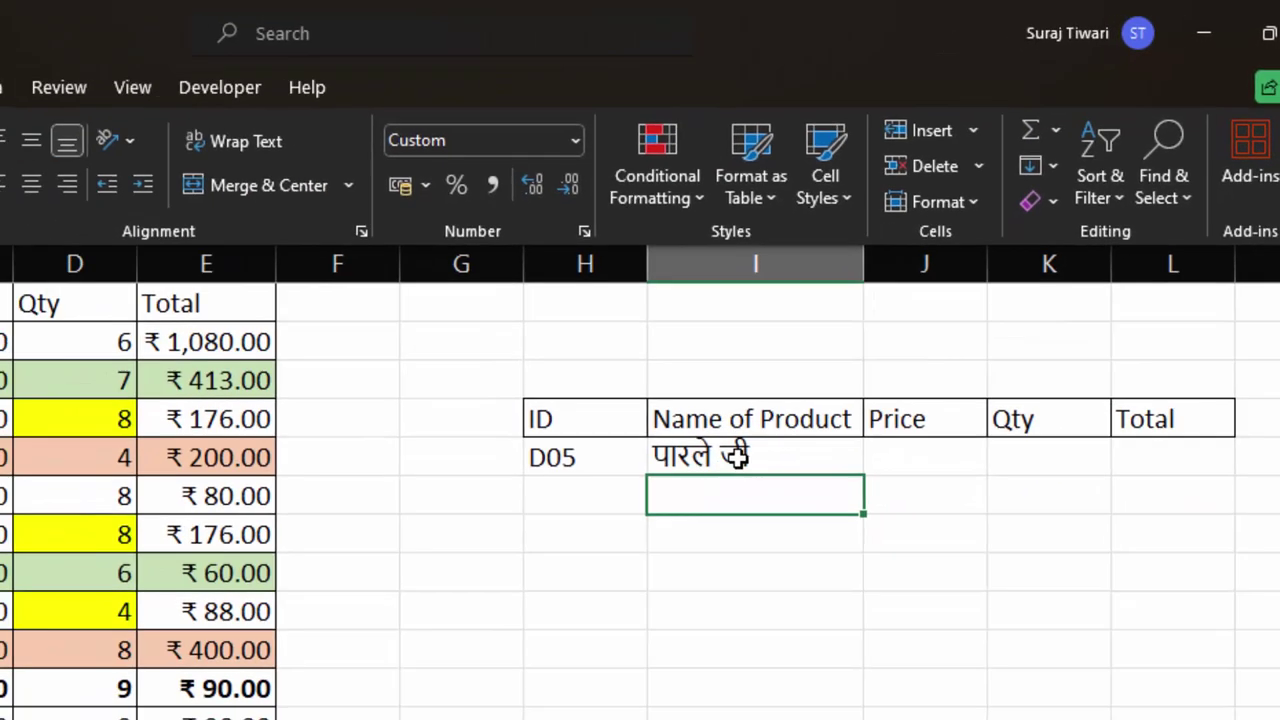
# Fill I5's lookup formula across to L5 (Price 10, Qty 8, Total 80) and compare with D05's row
pyautogui.press('Up')
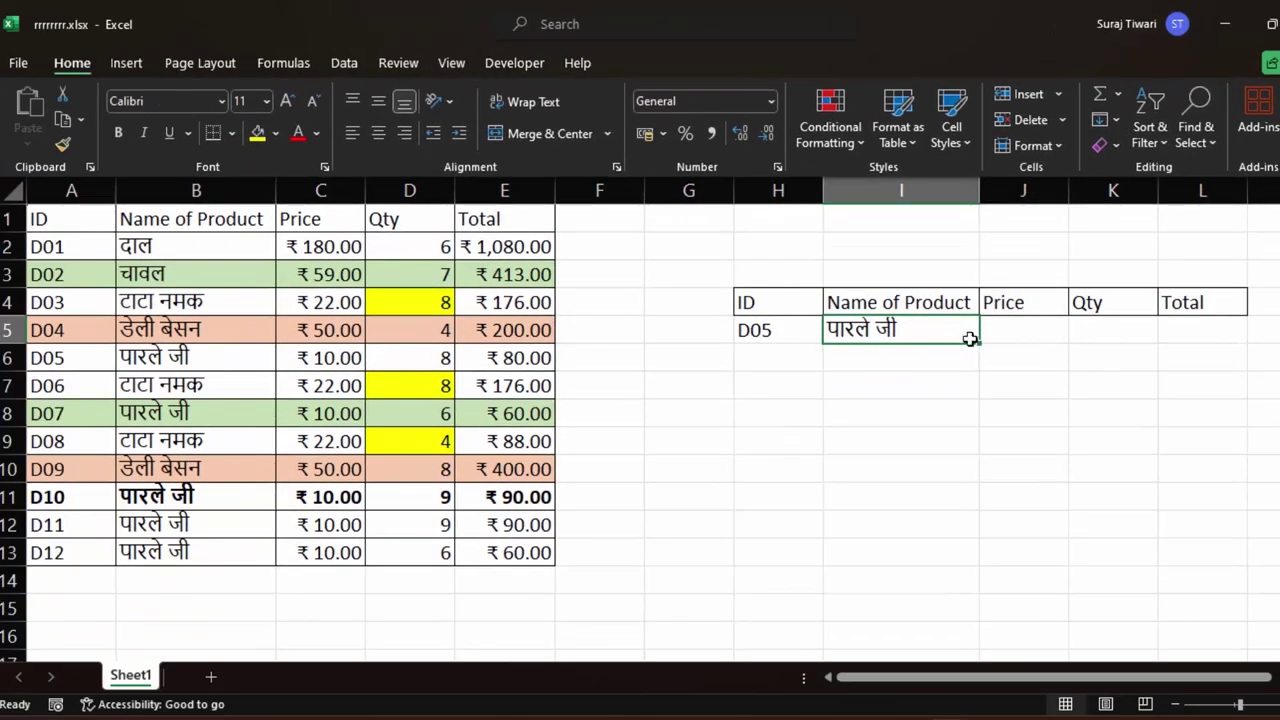
pyautogui.moveTo(970, 339); pyautogui.dragTo(1250, 358)
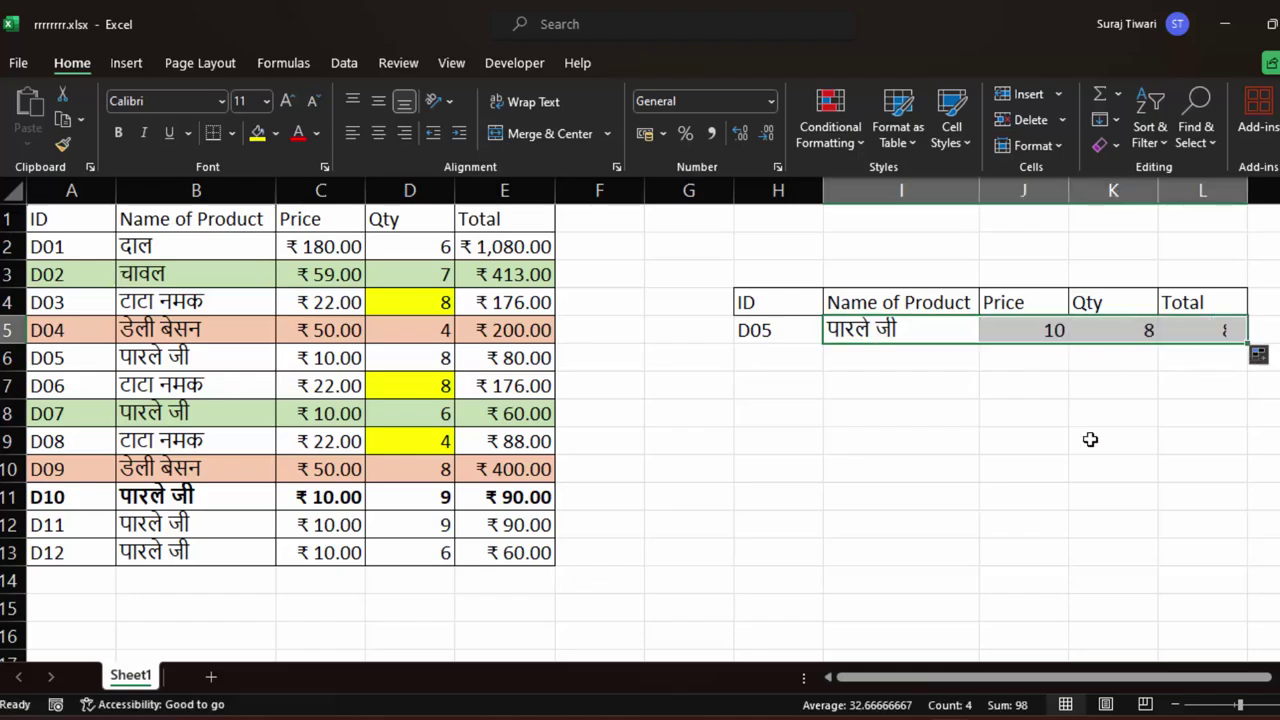
pyautogui.click(1123, 424)
pyautogui.click(793, 341)
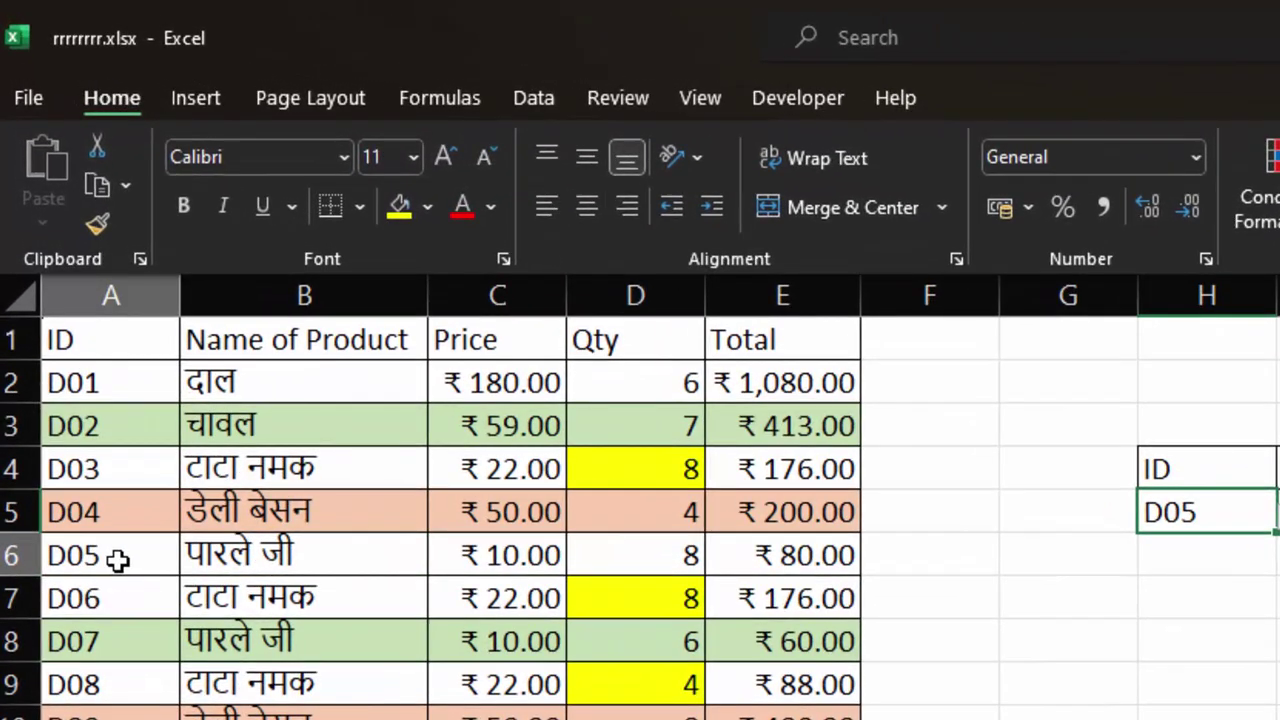
pyautogui.moveTo(77, 360); pyautogui.dragTo(230, 368)
pyautogui.moveTo(358, 572); pyautogui.dragTo(790, 565)
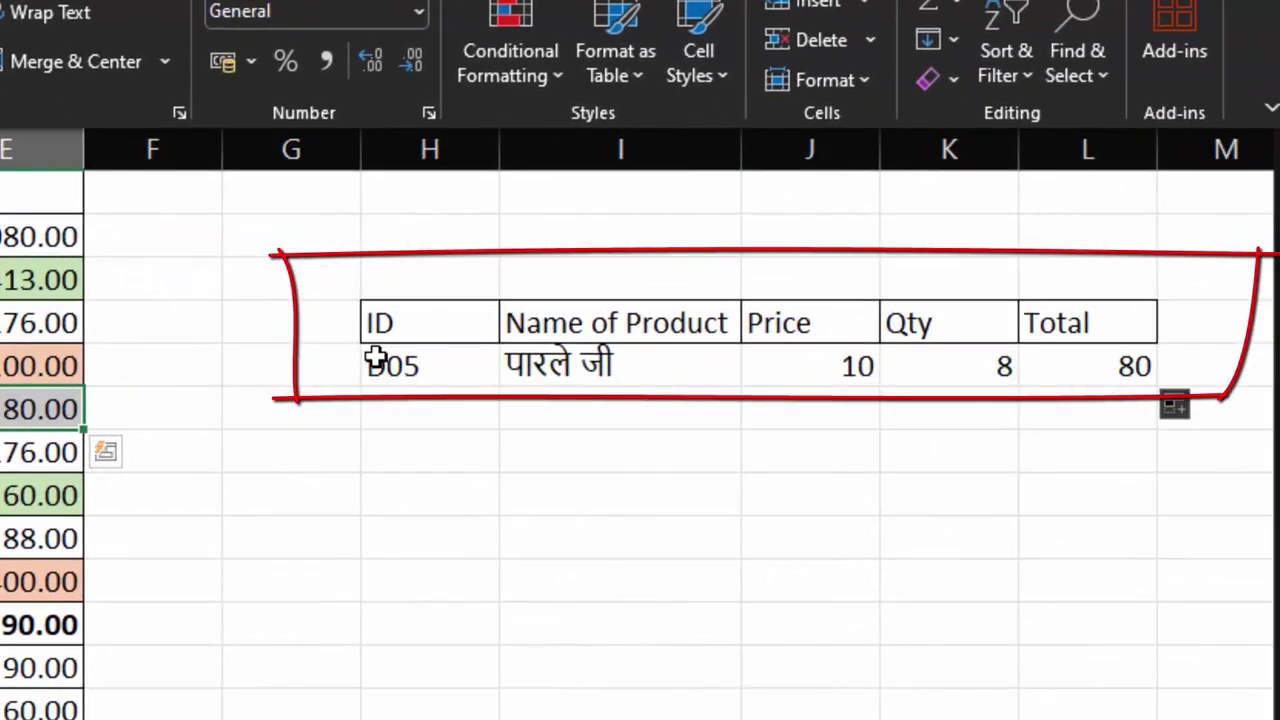
# Change the panel ID in H5 from D05 to D07, giving Price 10, Qty 6, Total 60
pyautogui.click(372, 362)
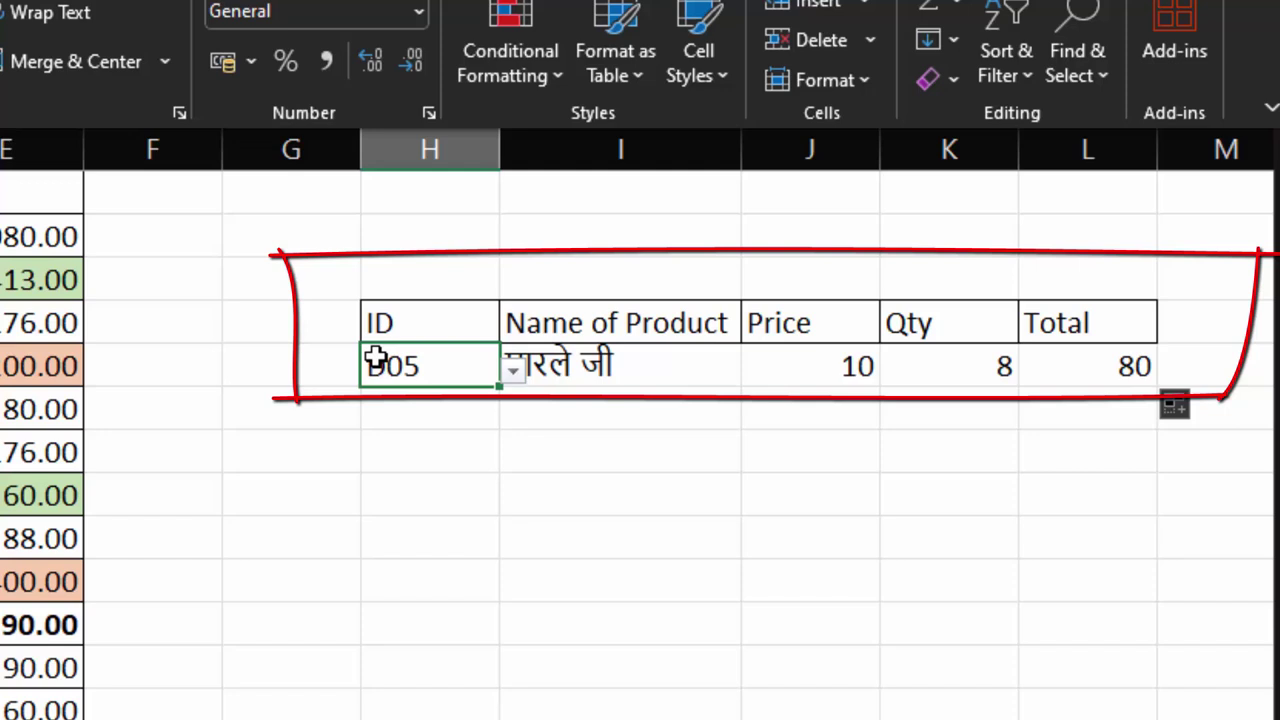
pyautogui.click(512, 373)
pyautogui.click(397, 458)
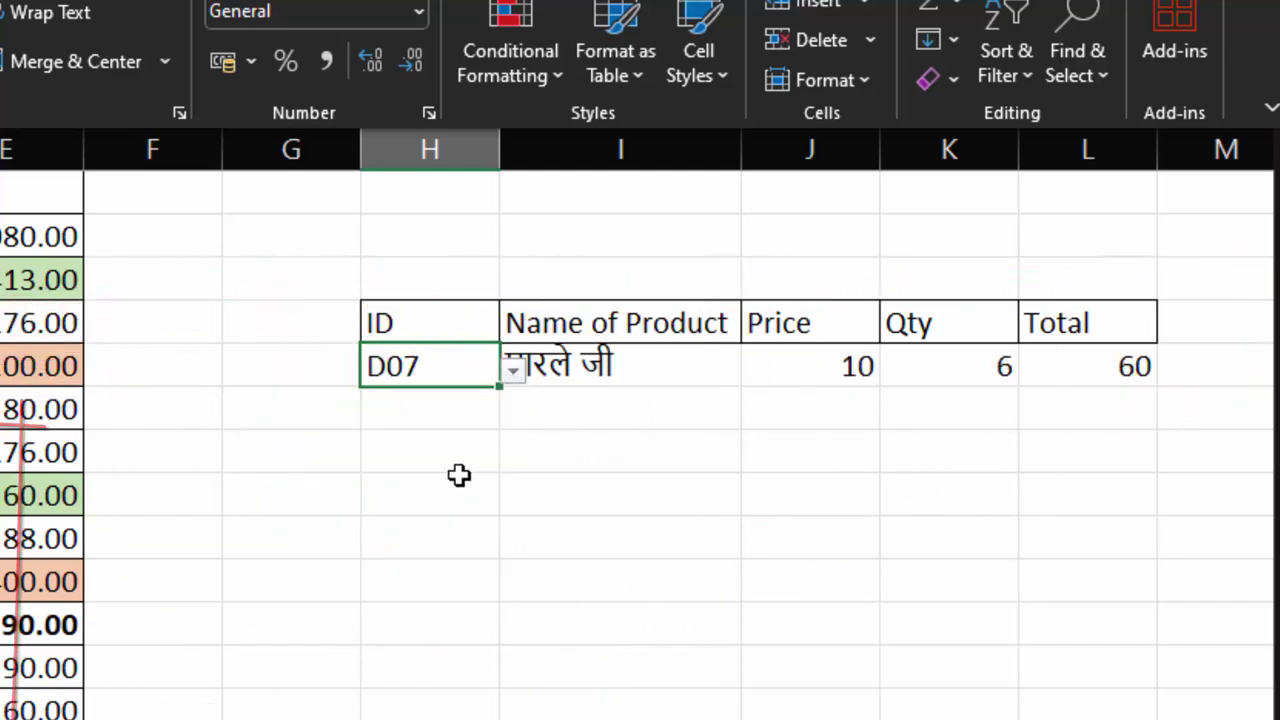
pyautogui.click(706, 478)
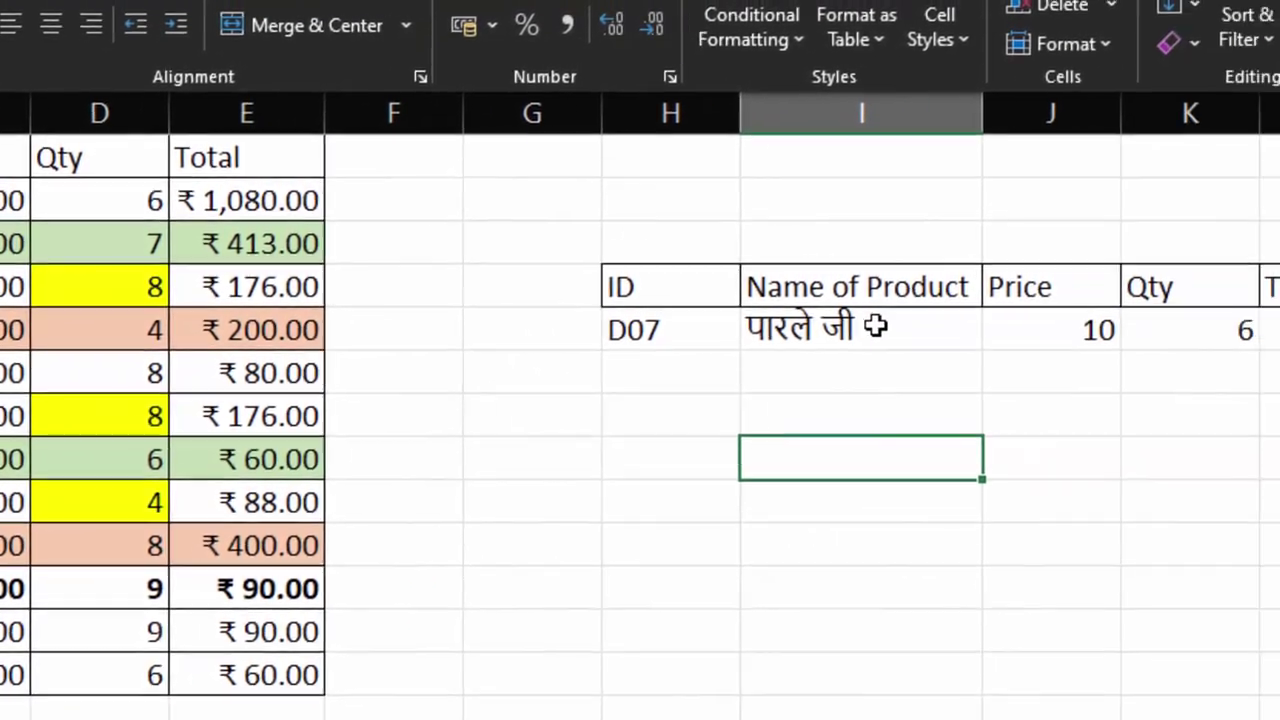
# Pick चावल as D12's product name from its dropdown, then undo the change
pyautogui.click(688, 337)
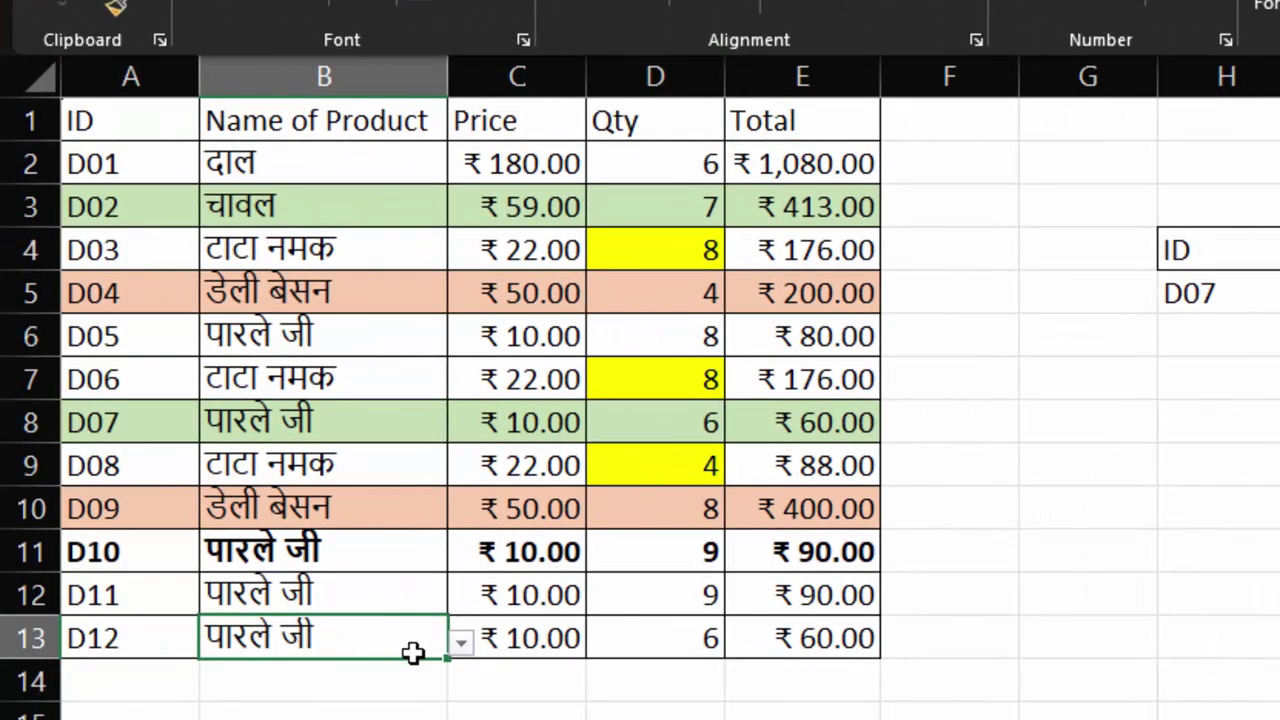
pyautogui.click(461, 641)
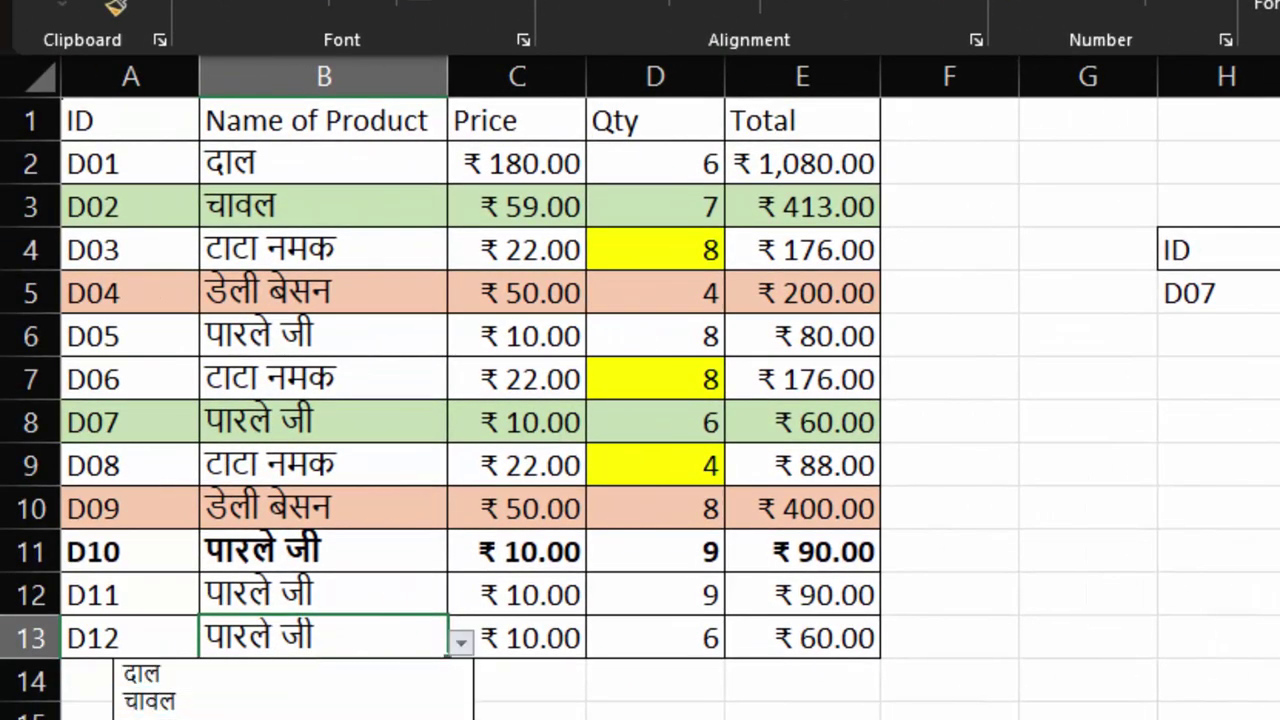
pyautogui.click(145, 700)
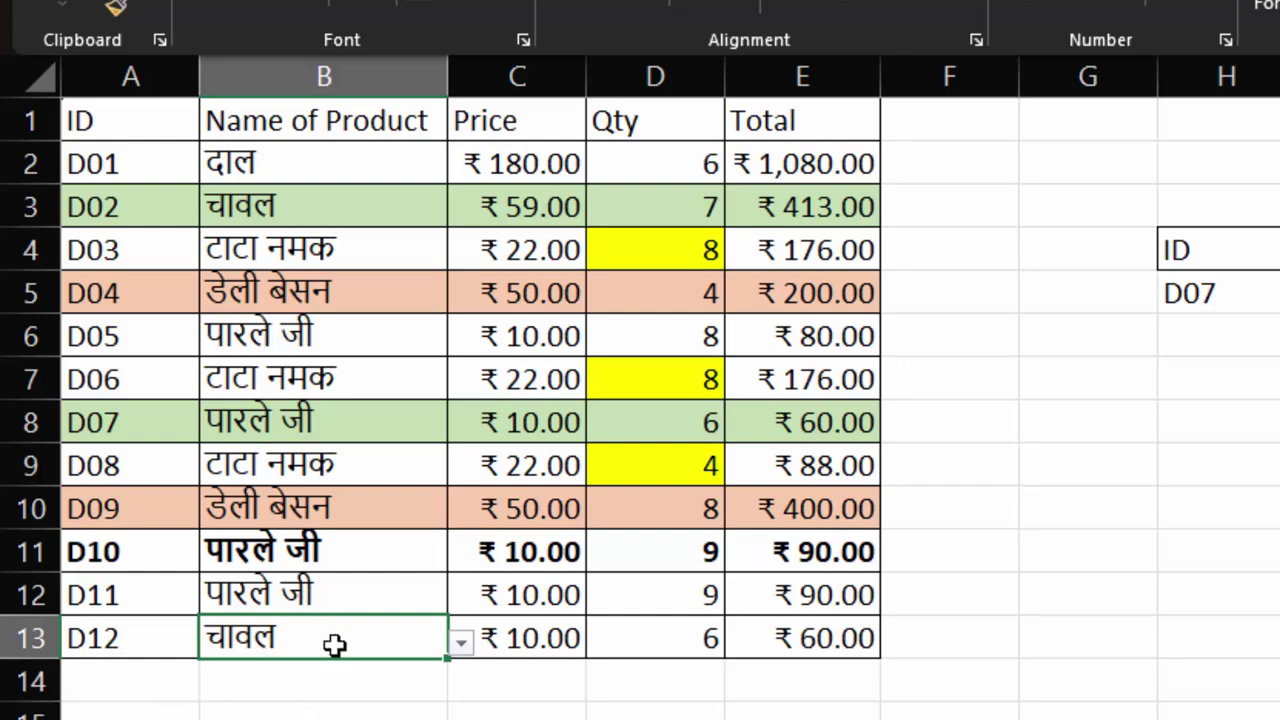
pyautogui.hotkey('ctrl', 'z')
pyautogui.click(573, 706)
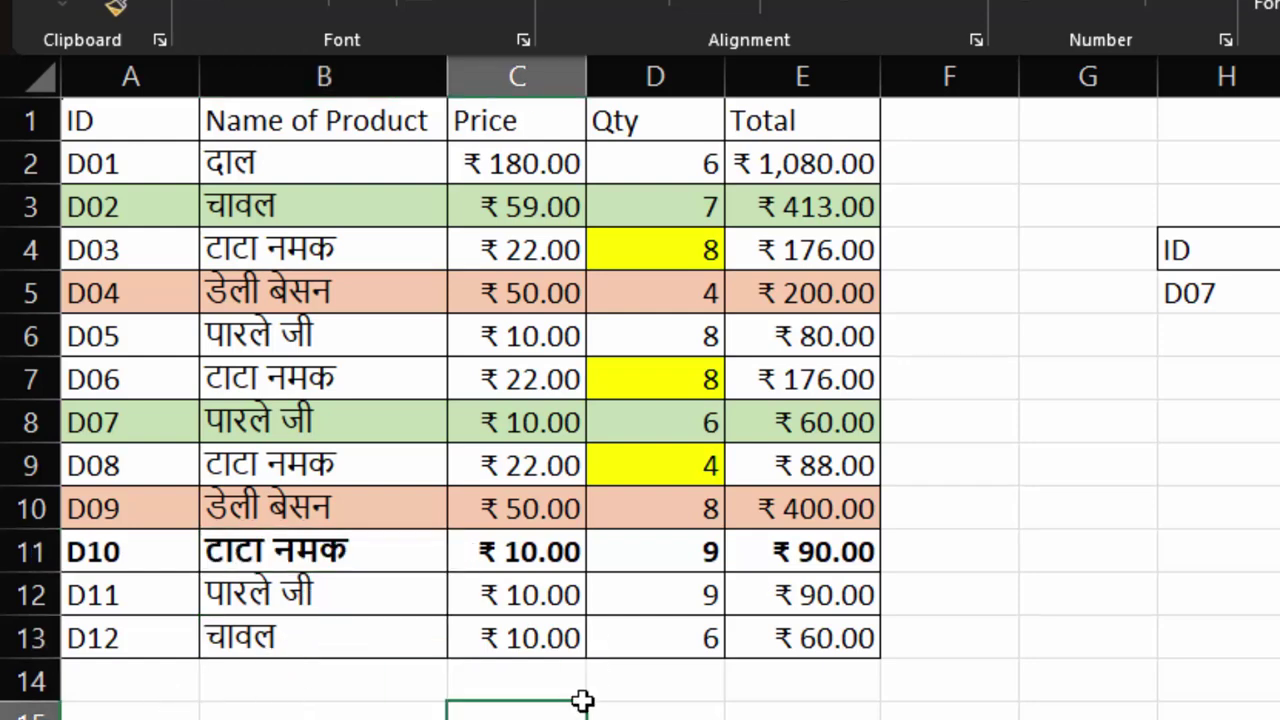
# Switch the panel ID from D07 to D09, showing डेली बेसन, 50, 8 and 400
pyautogui.click(1099, 545)
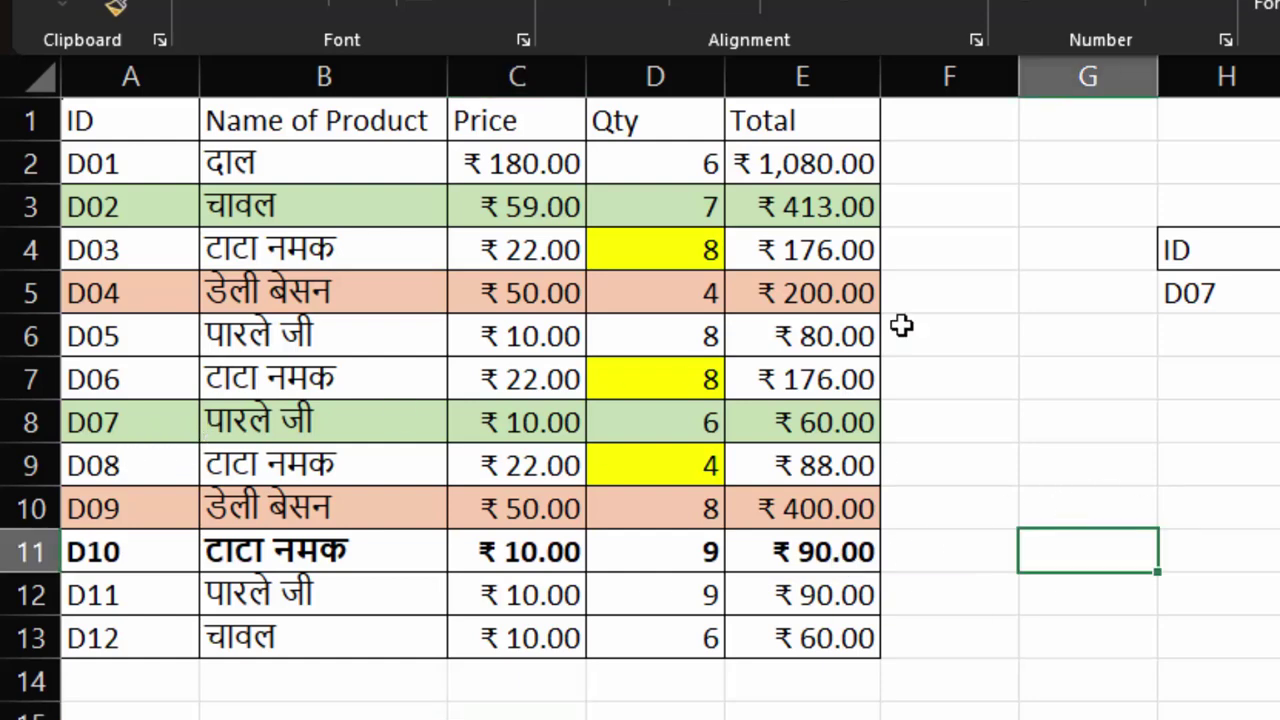
pyautogui.click(1255, 298)
pyautogui.click(1014, 296)
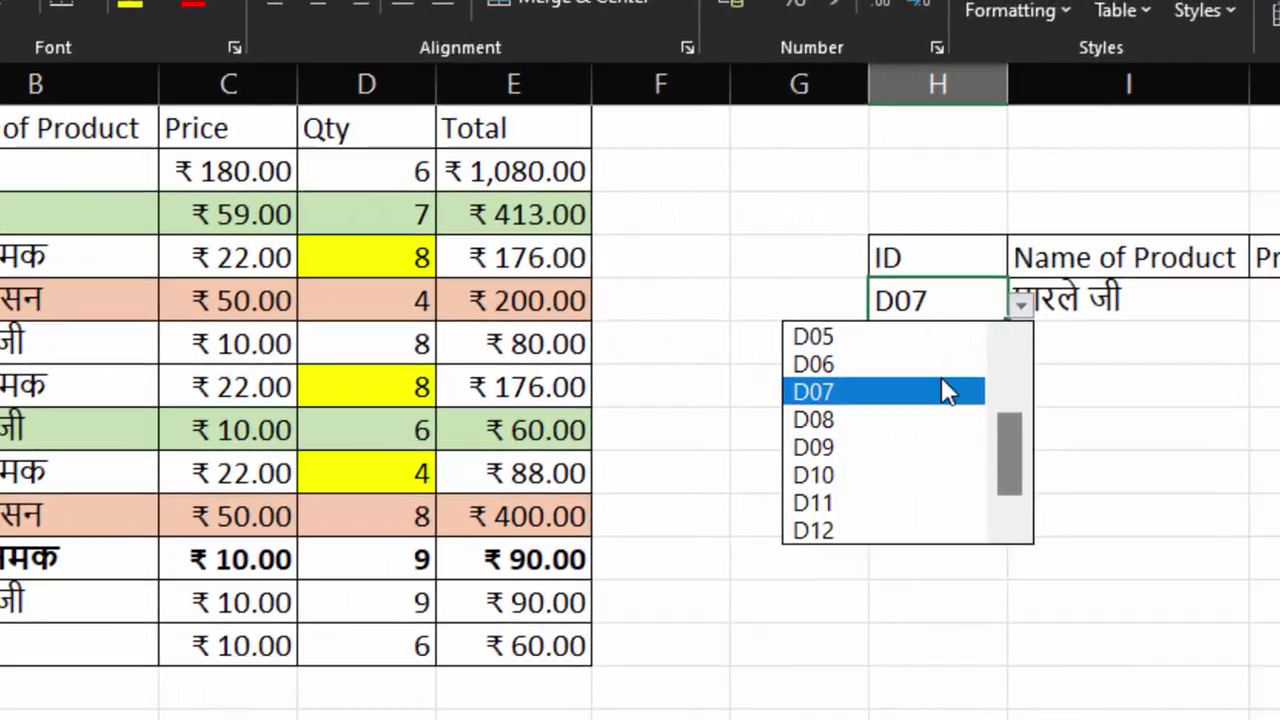
pyautogui.click(469, 457)
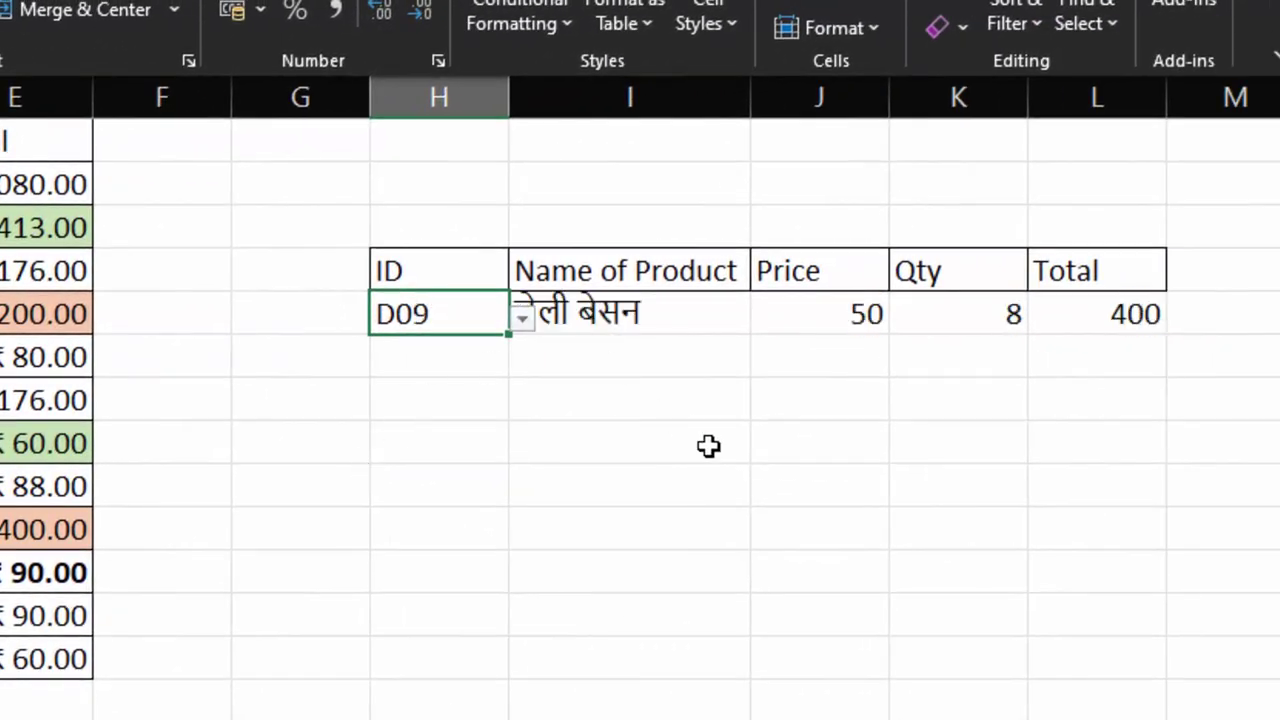
pyautogui.click(708, 446)
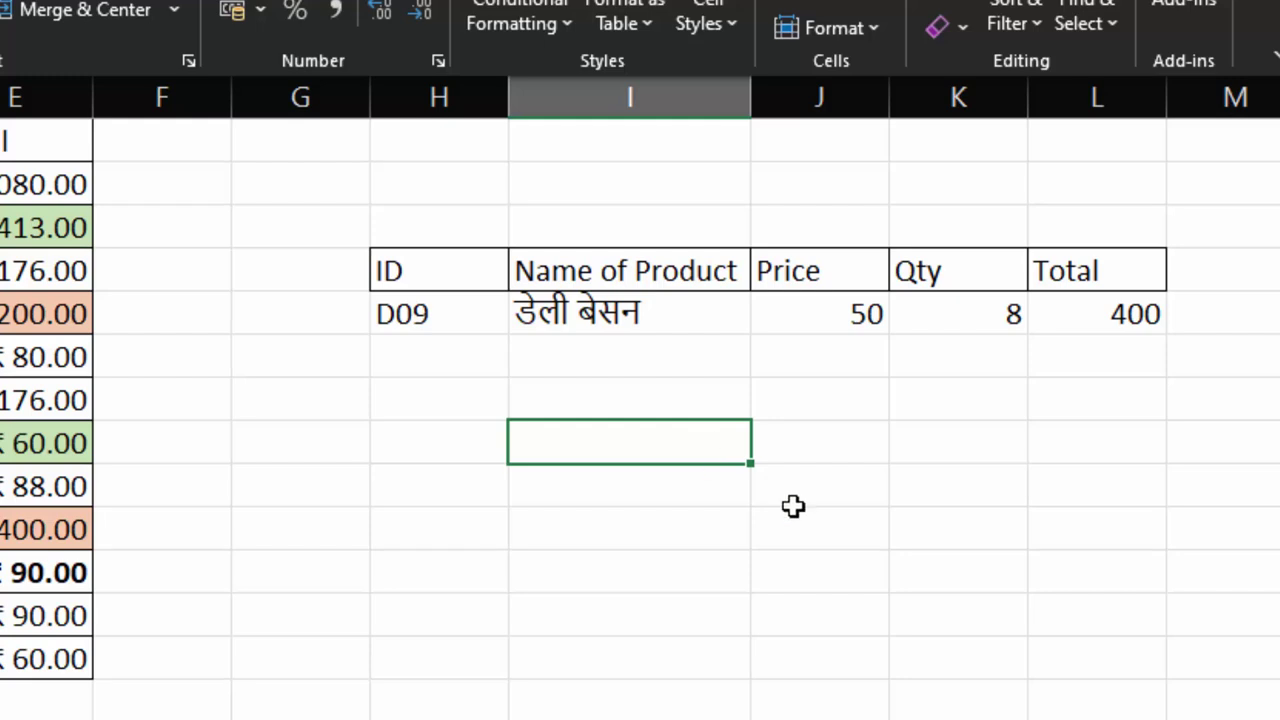
pyautogui.click(655, 318)
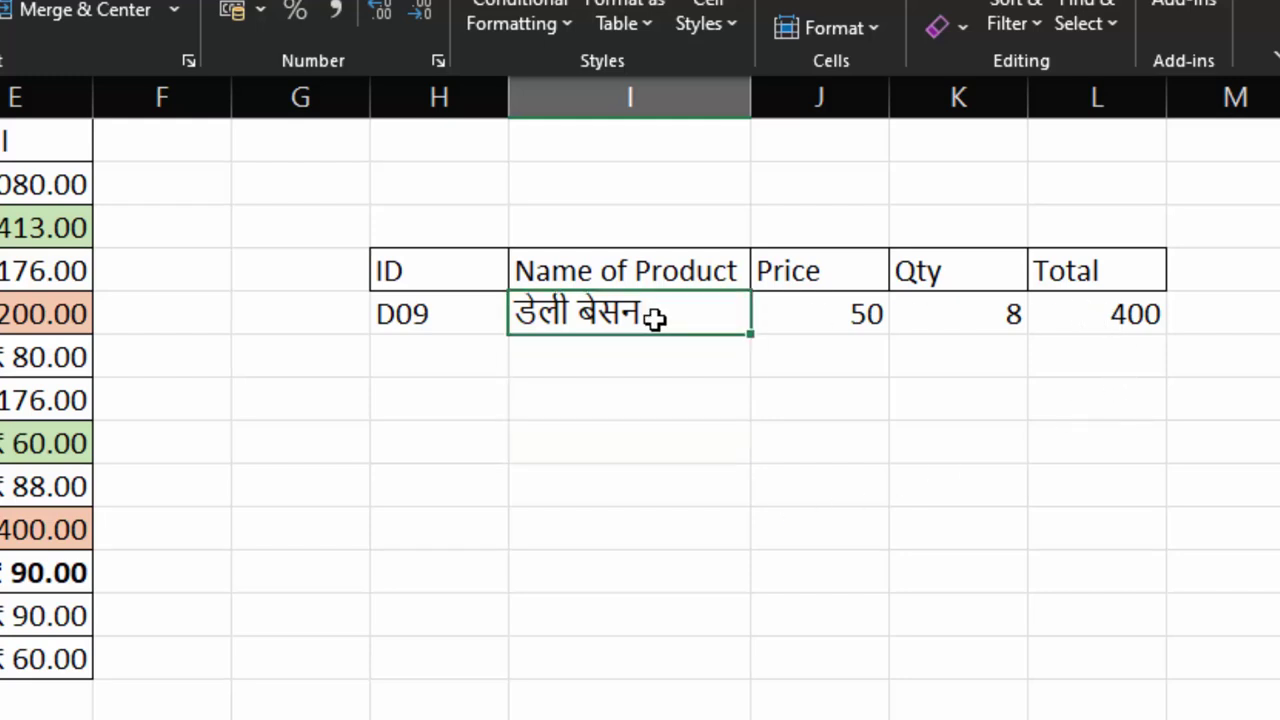
# Re-enter I5 as a VLOOKUP on $H5 over the absolute range $A$2:$E$13
pyautogui.doubleClick(655, 318)
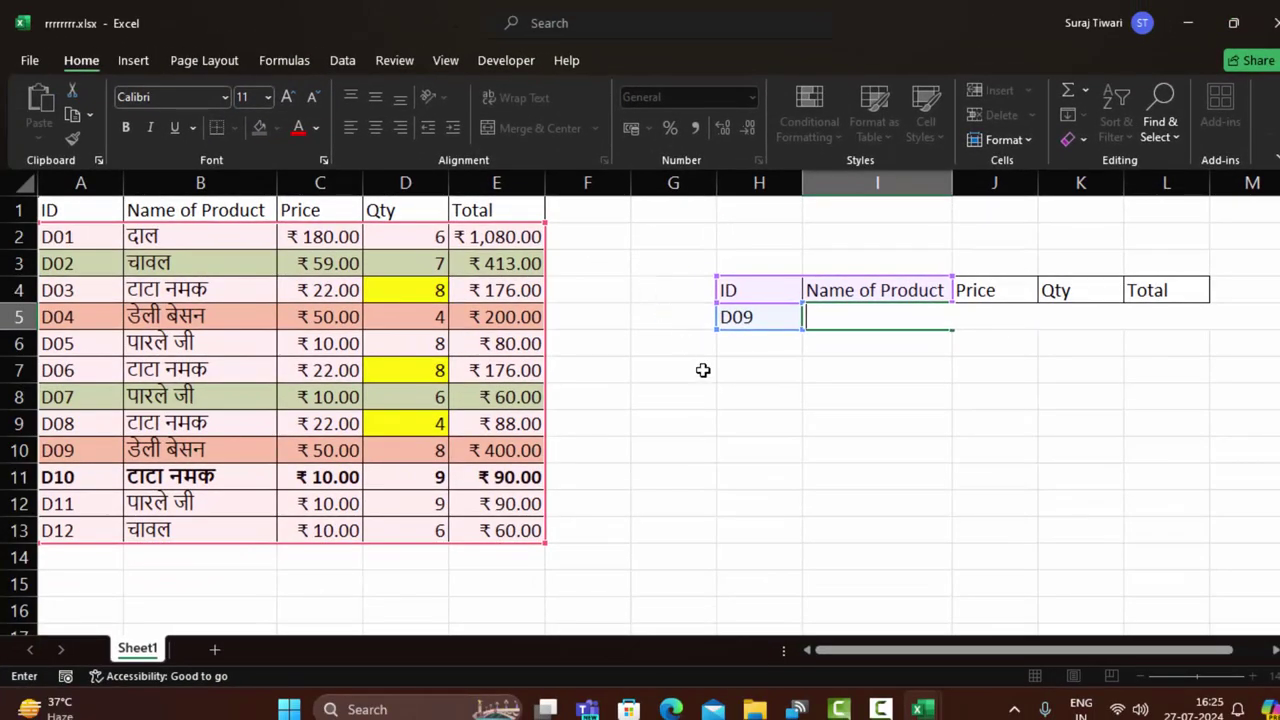
pyautogui.write('=vl')
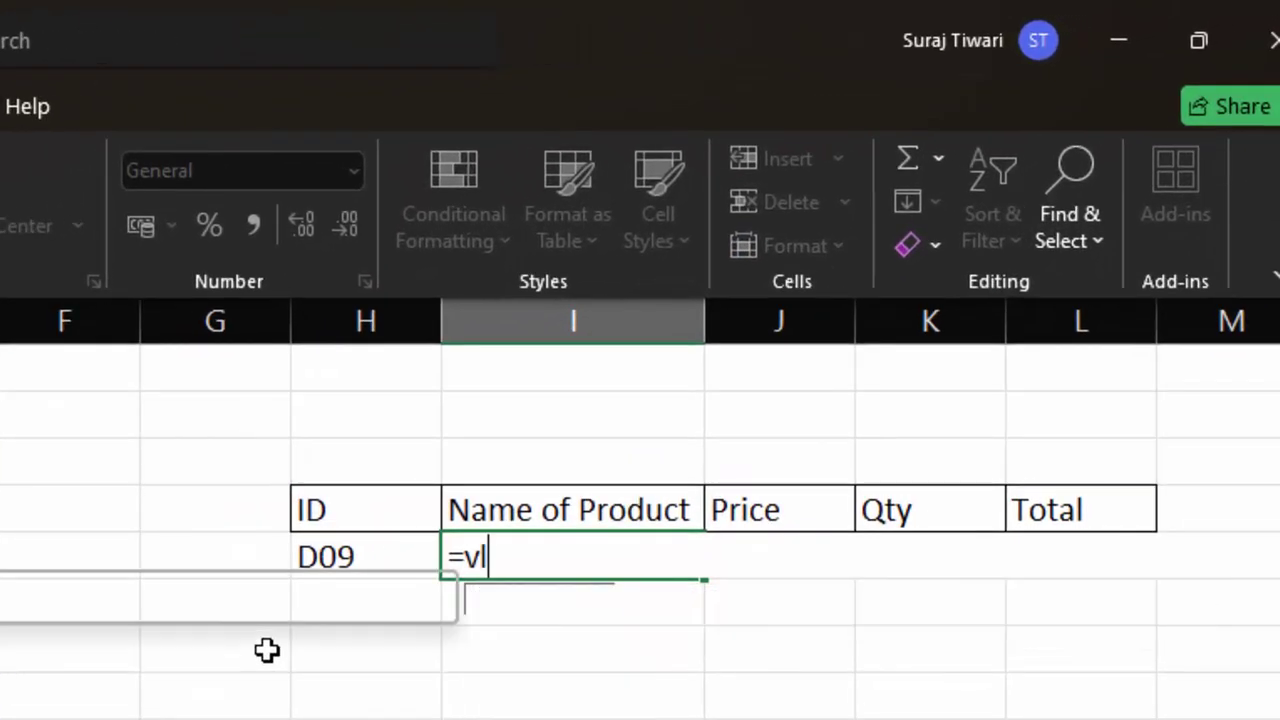
pyautogui.write('oo')
pyautogui.press('Tab')
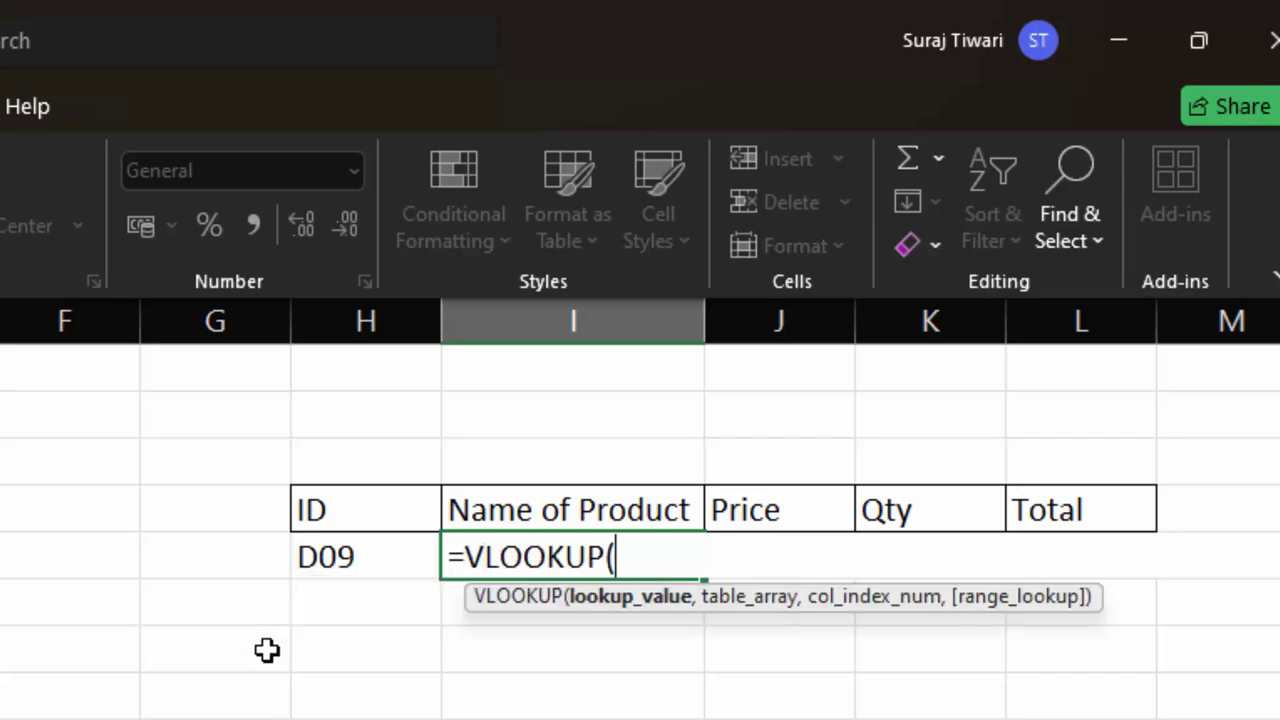
pyautogui.click(357, 557)
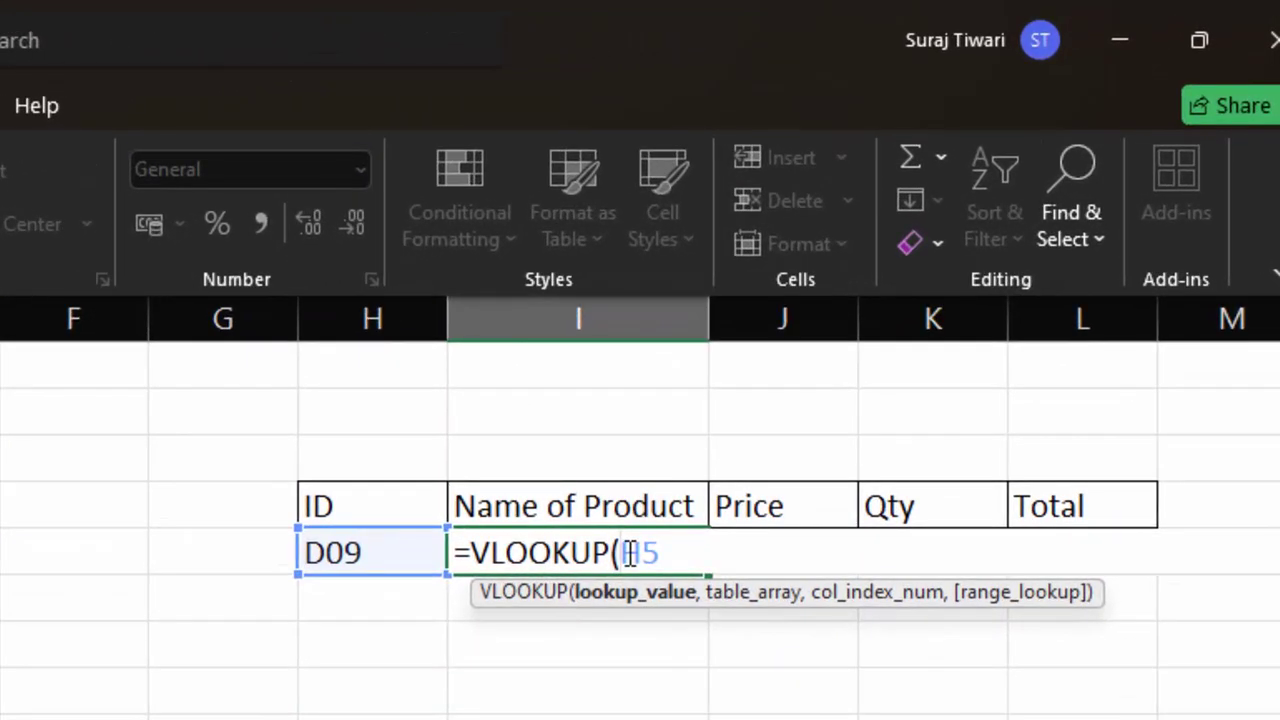
pyautogui.click(628, 553)
pyautogui.write('$')
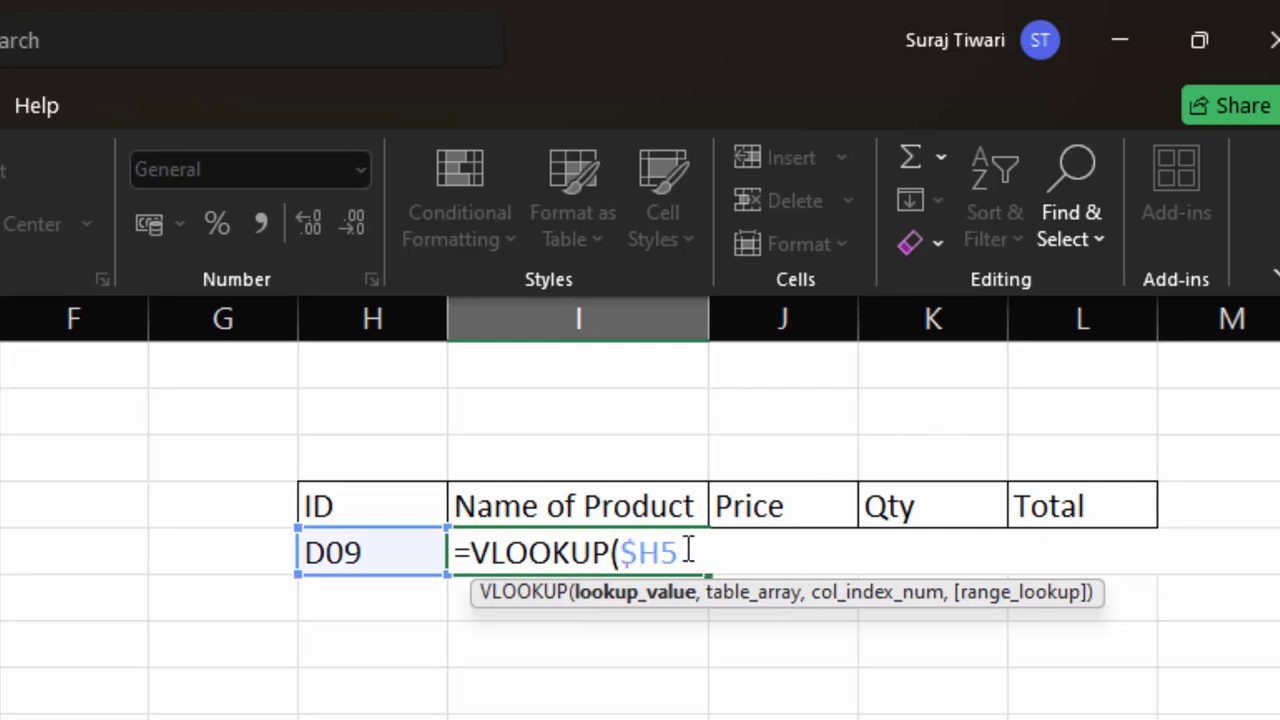
pyautogui.write(',')
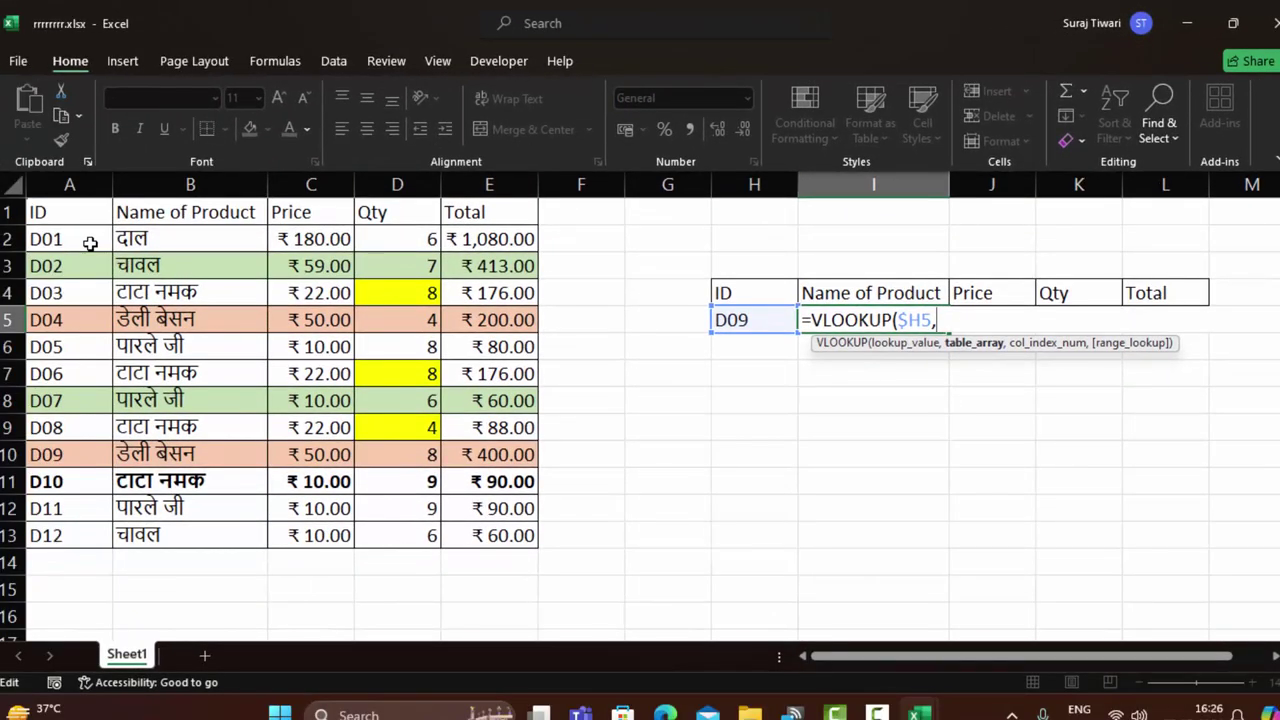
pyautogui.moveTo(90, 243); pyautogui.dragTo(457, 539)
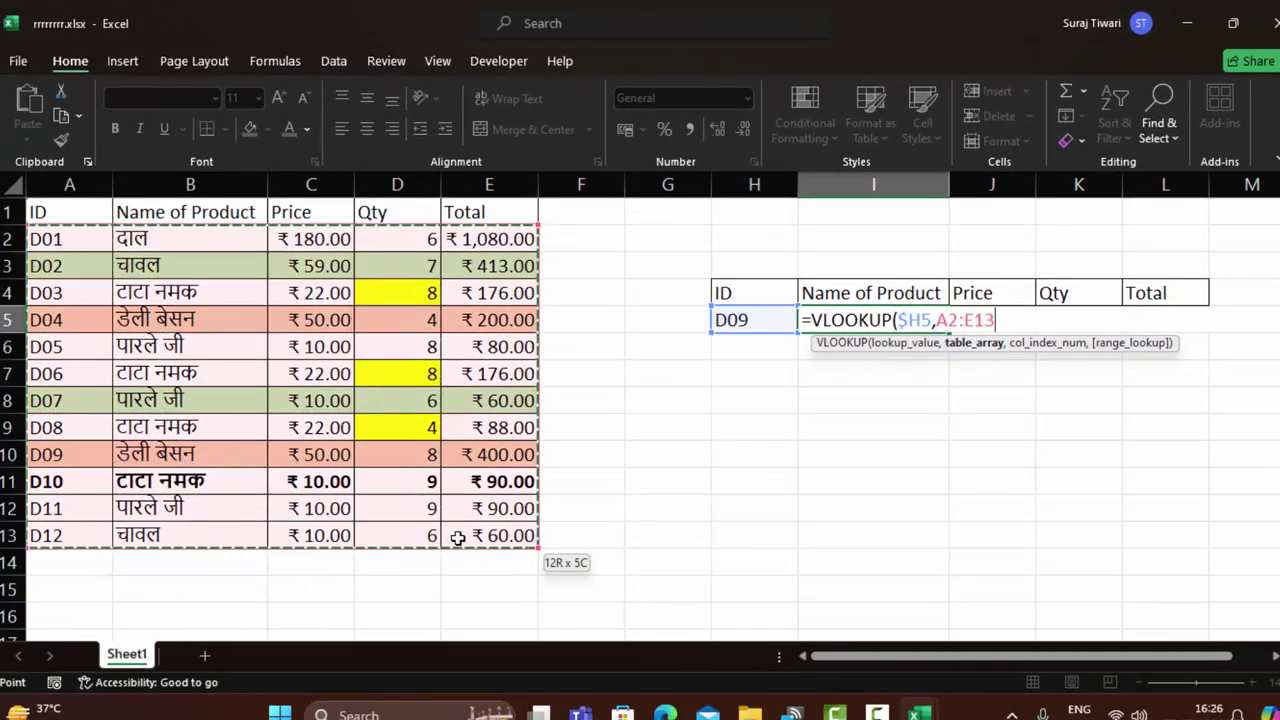
pyautogui.press('F4')
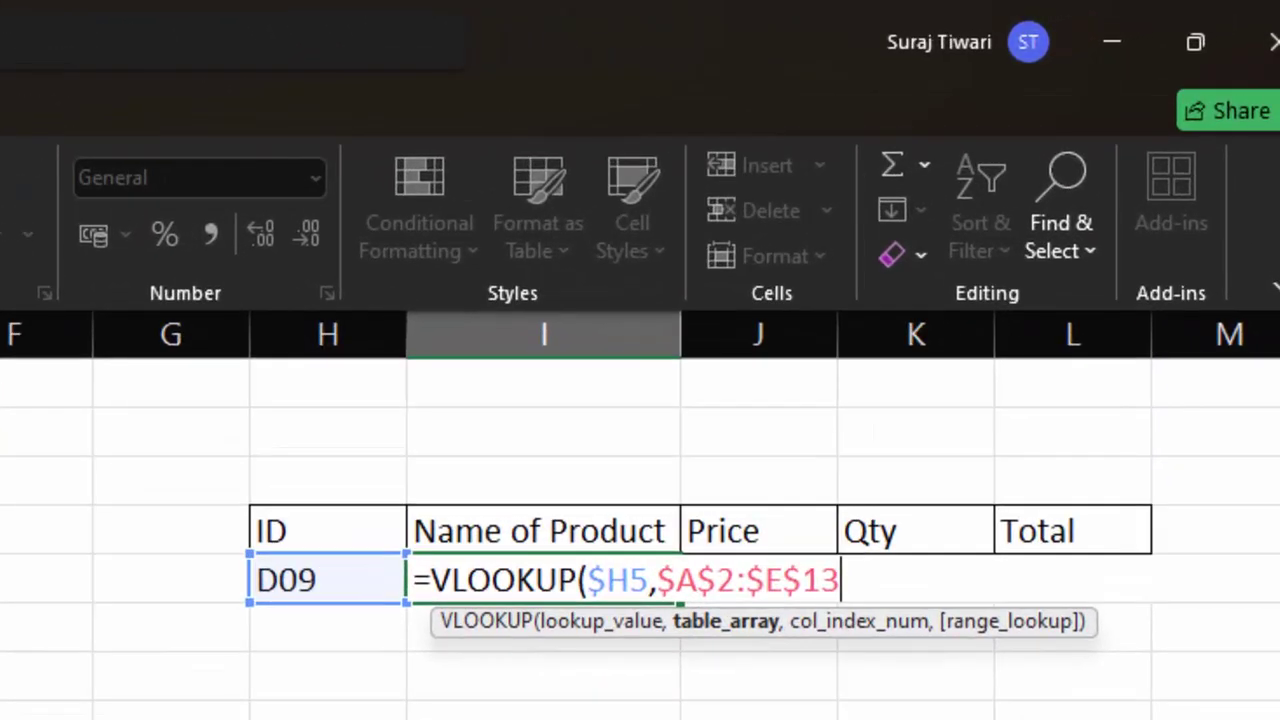
# Finish with COLUMNS($H4:I4) and exact match 0, then fill I5's formula across to L5
pyautogui.write(',colu')
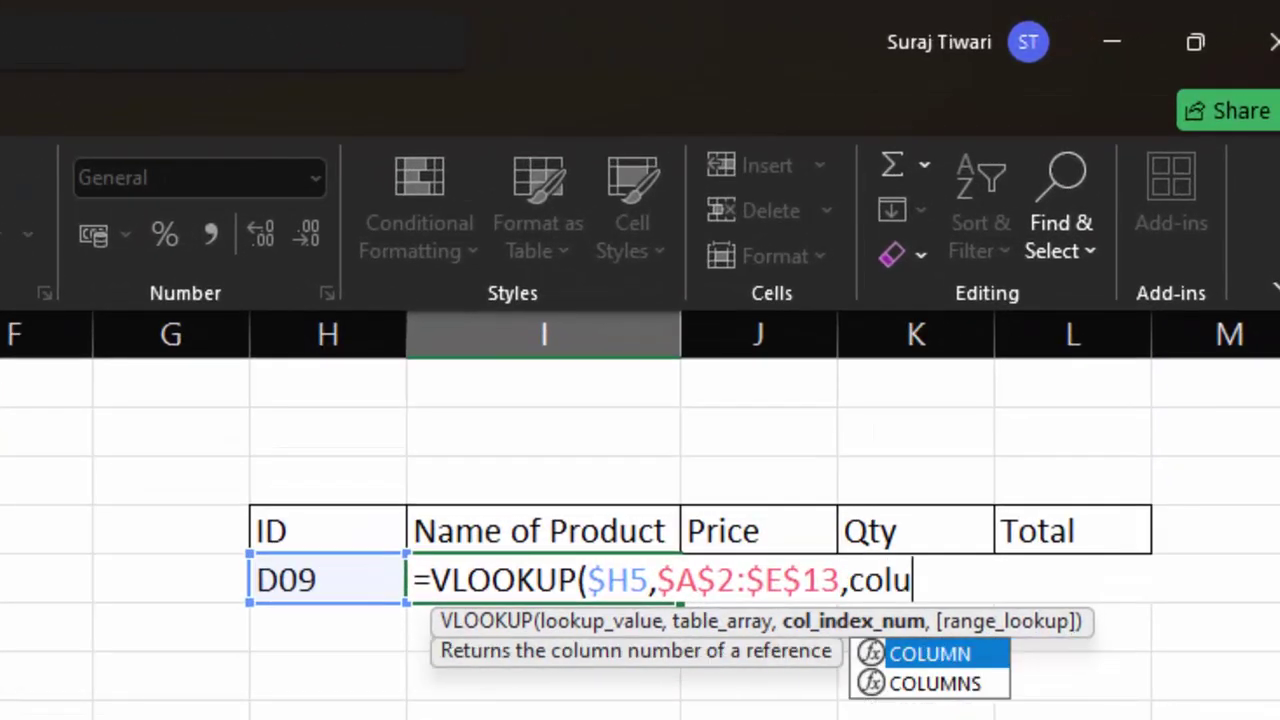
pyautogui.press('Down')
pyautogui.press('Tab')
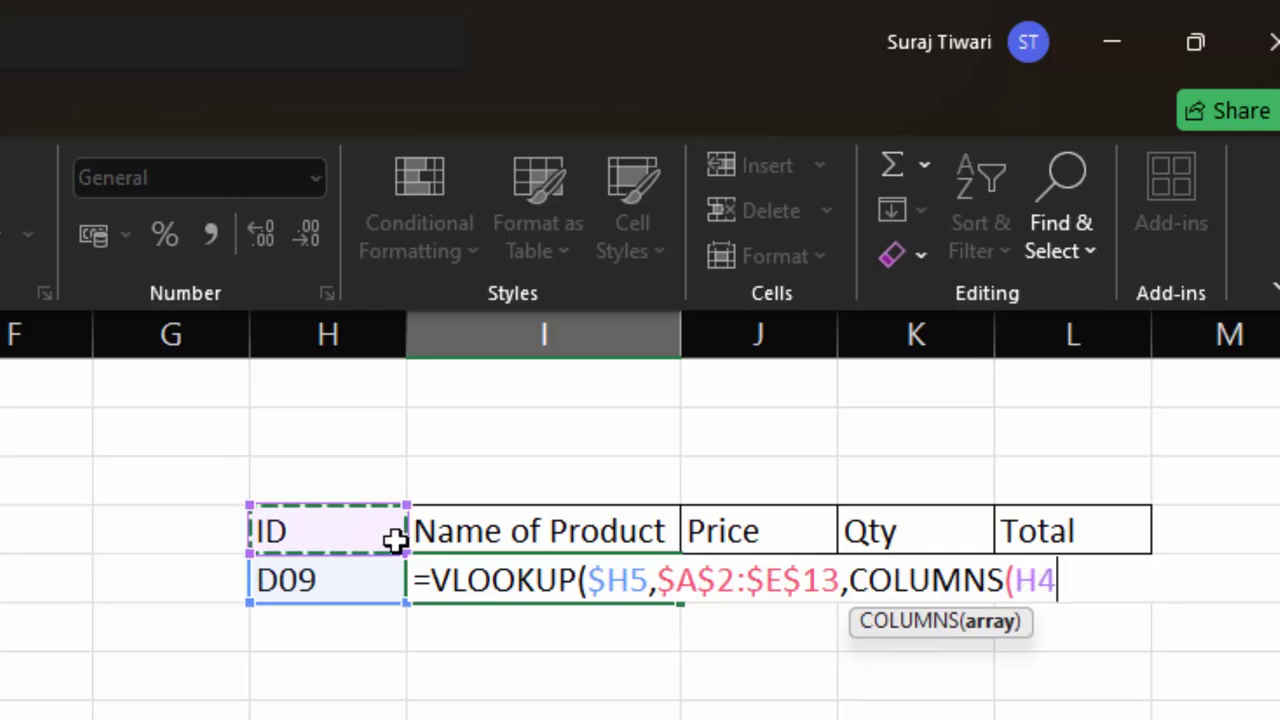
pyautogui.moveTo(340, 537); pyautogui.dragTo(509, 531)
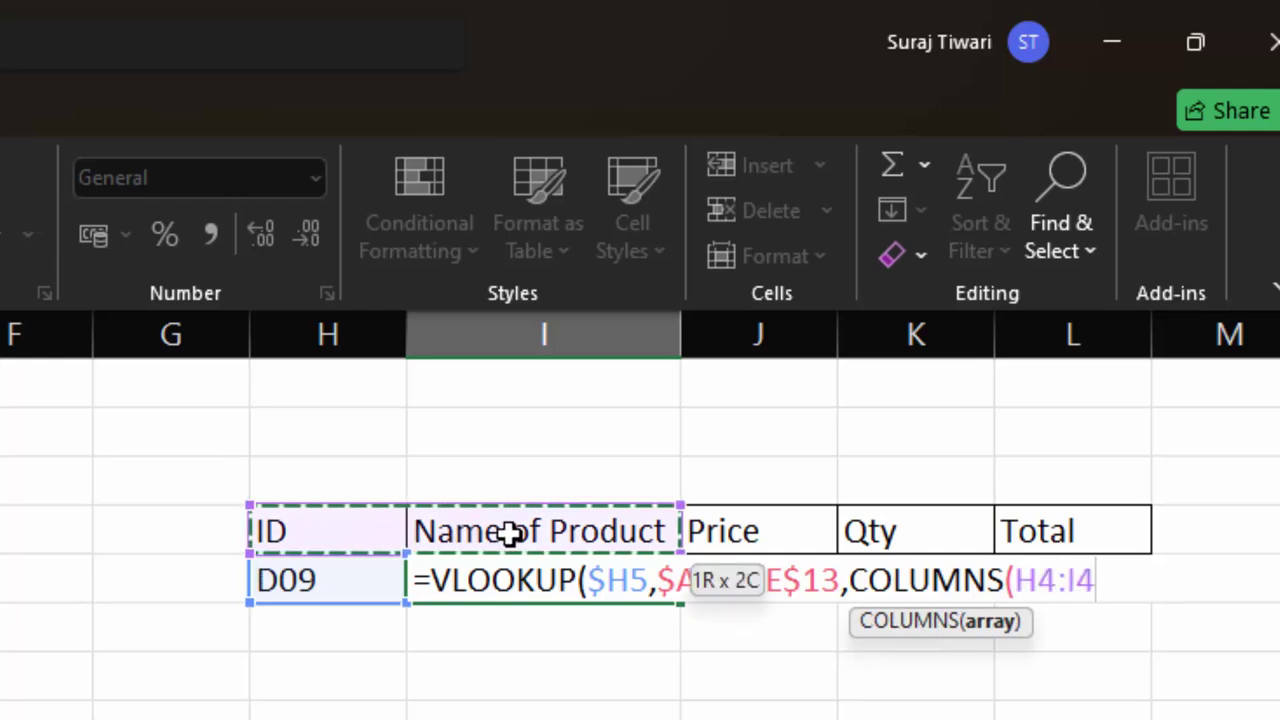
pyautogui.click(1012, 580)
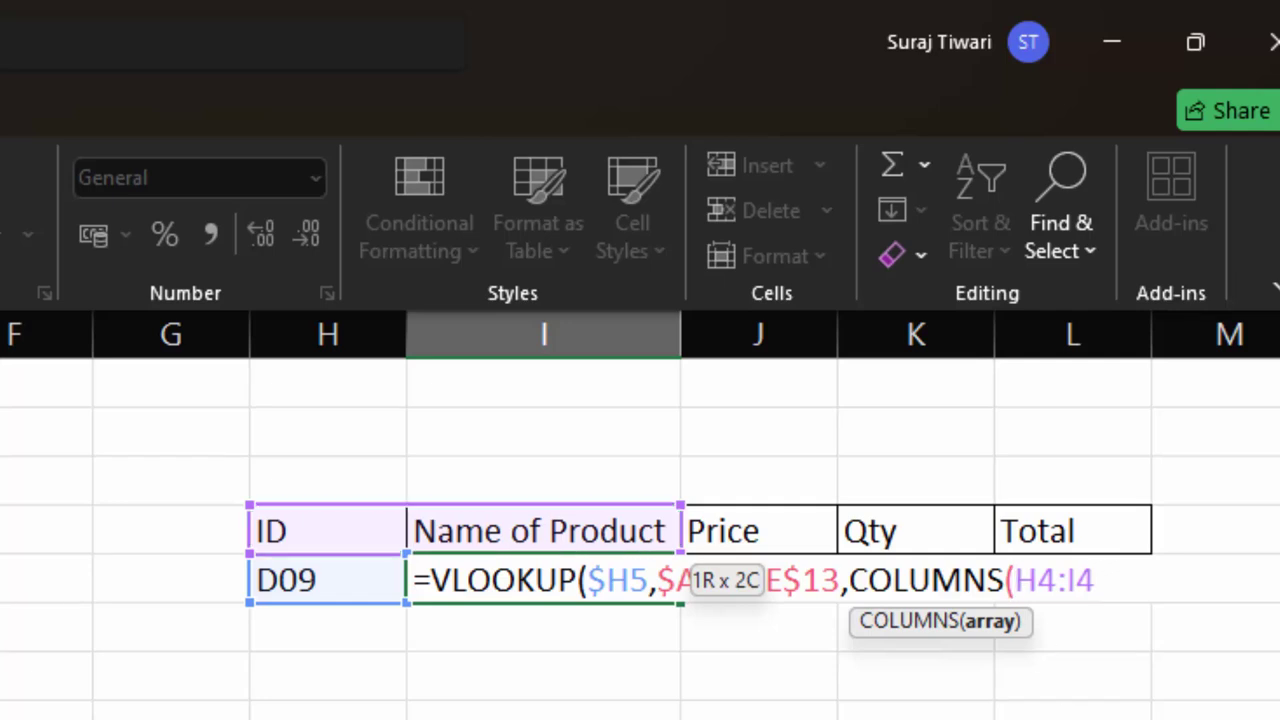
pyautogui.write('$')
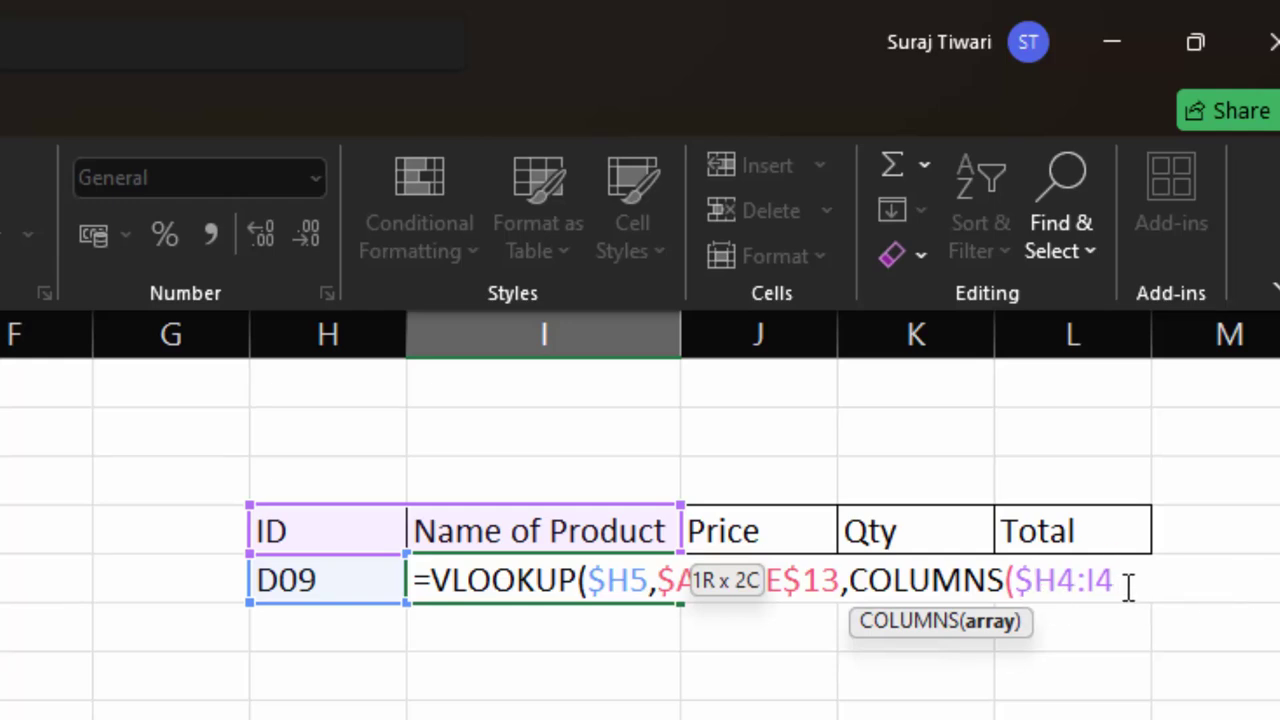
pyautogui.write('),')
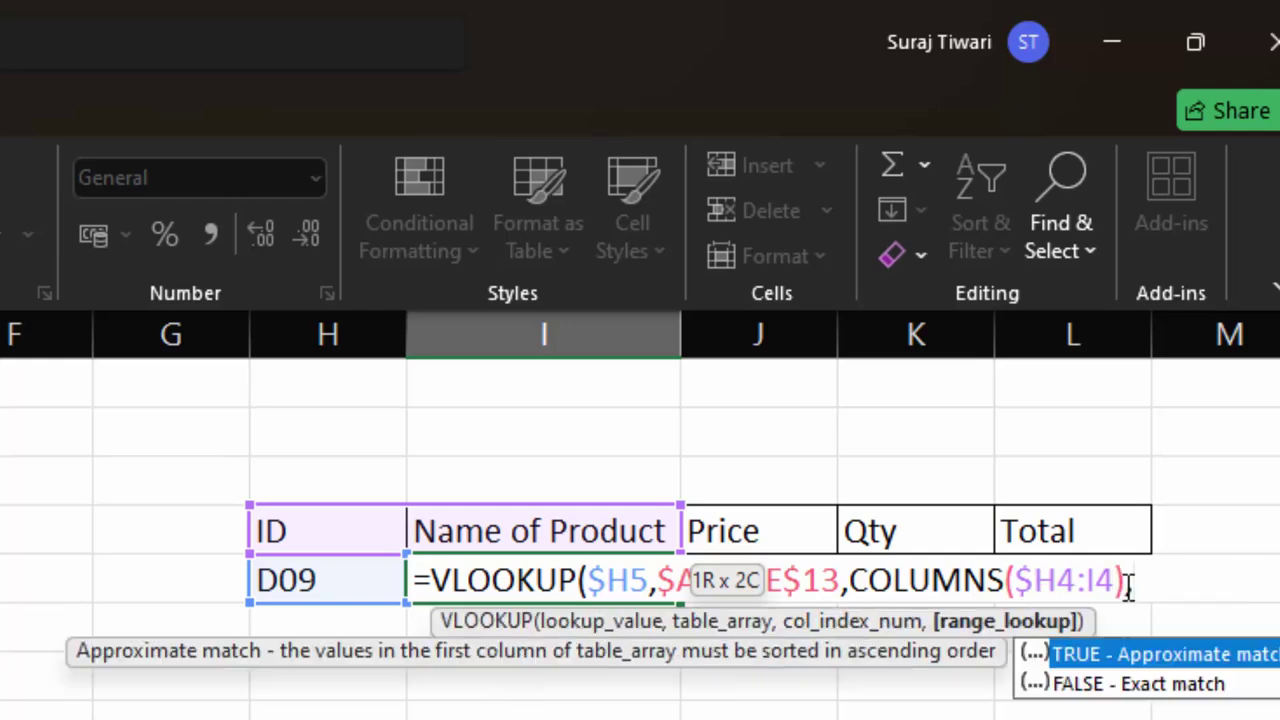
pyautogui.write(')')
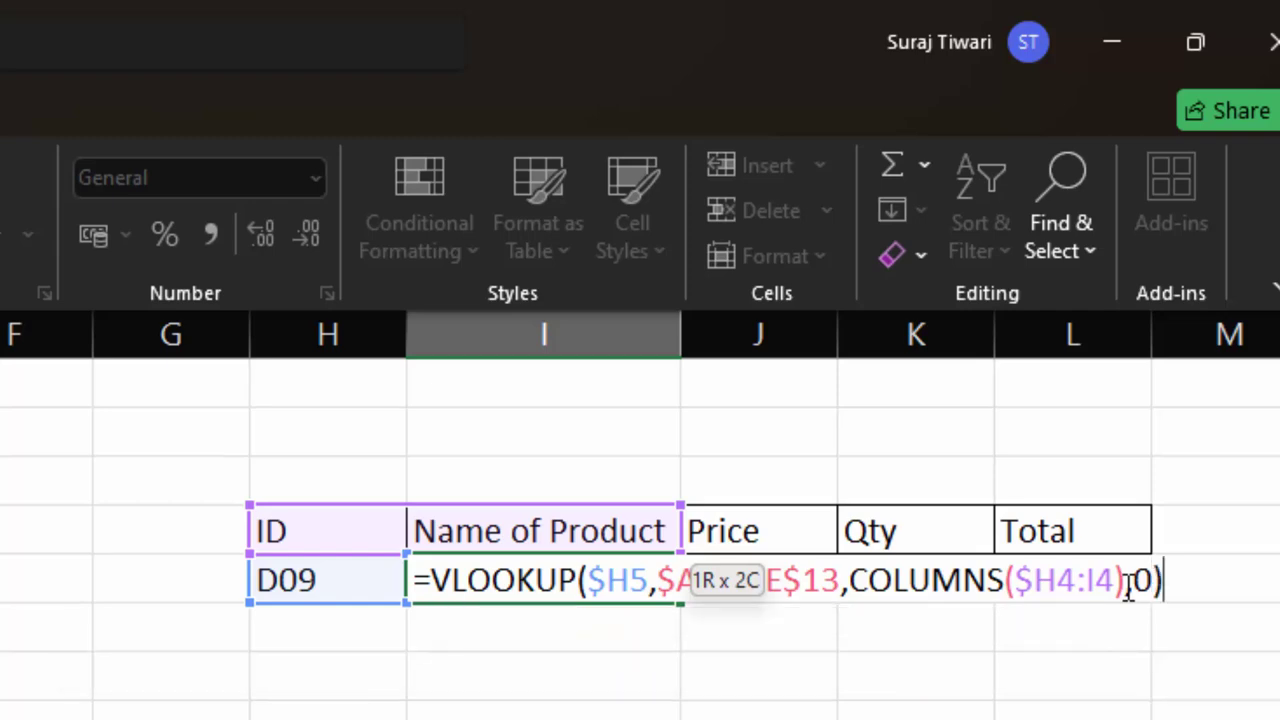
pyautogui.press('Return')
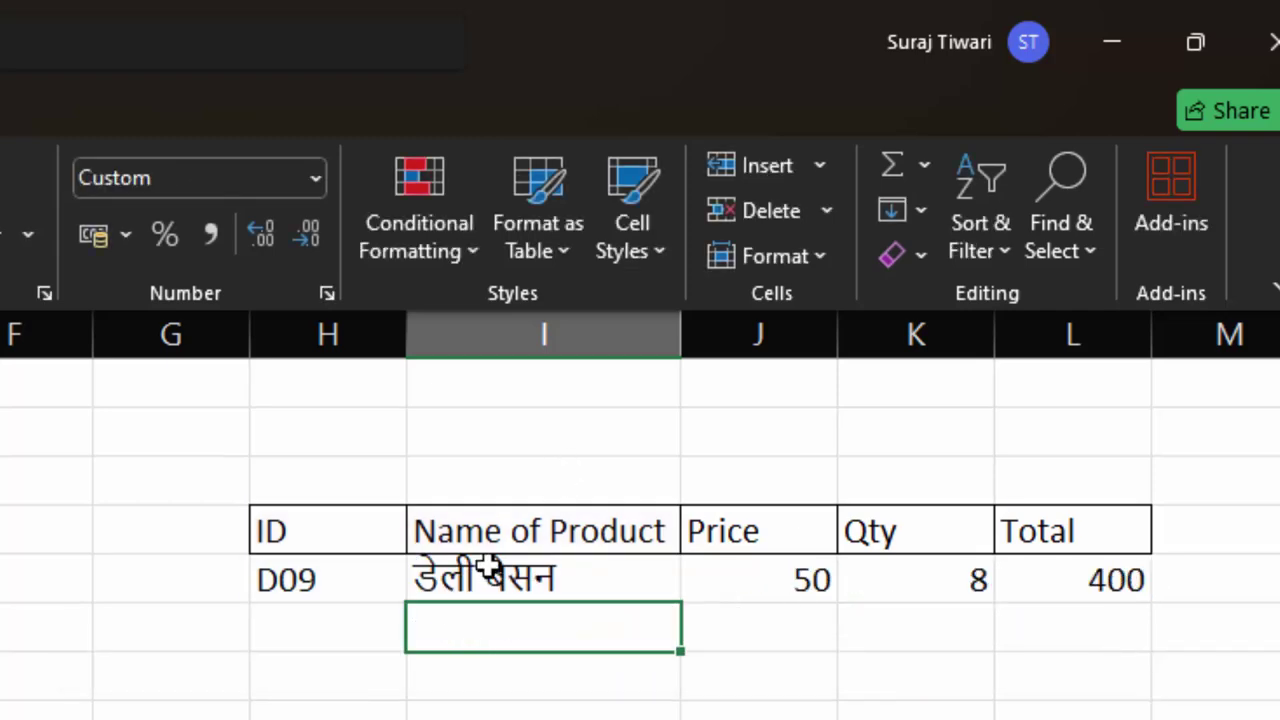
pyautogui.click(491, 570)
pyautogui.moveTo(683, 607); pyautogui.dragTo(1103, 586)
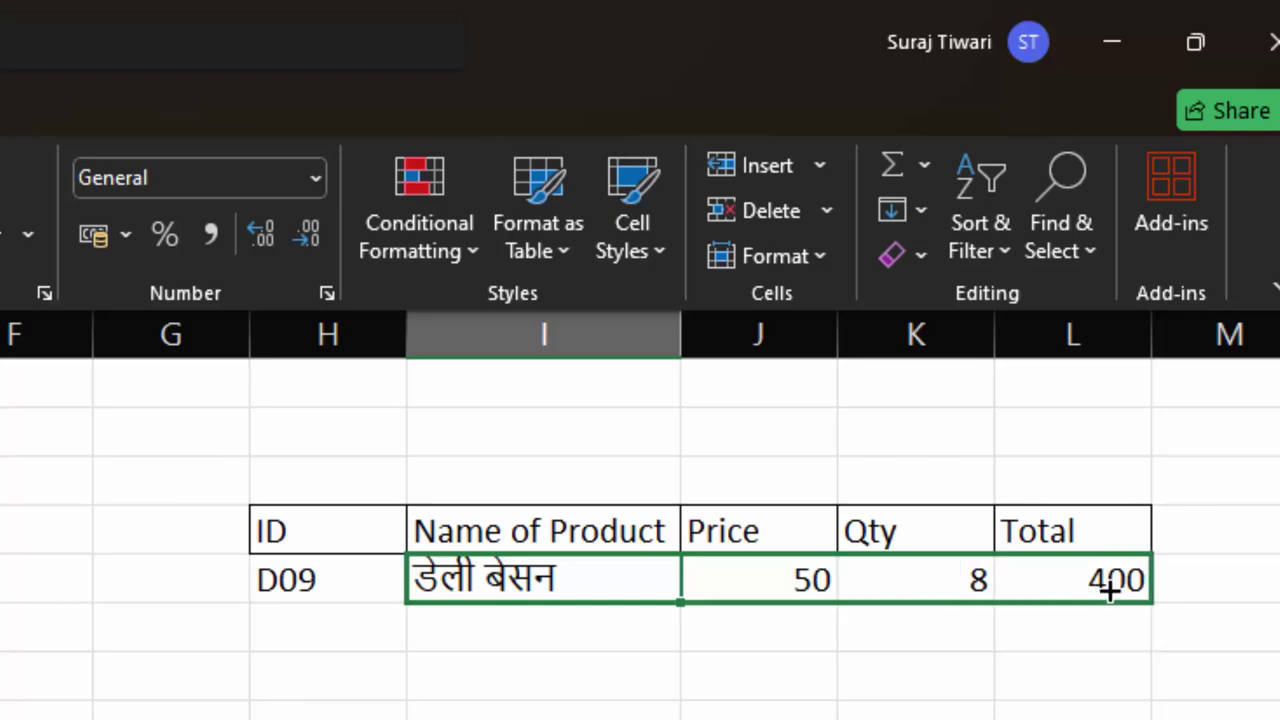
# Select row 10 (A10:D10) of the product table to compare it with the D09 lookup results
pyautogui.click(851, 712)
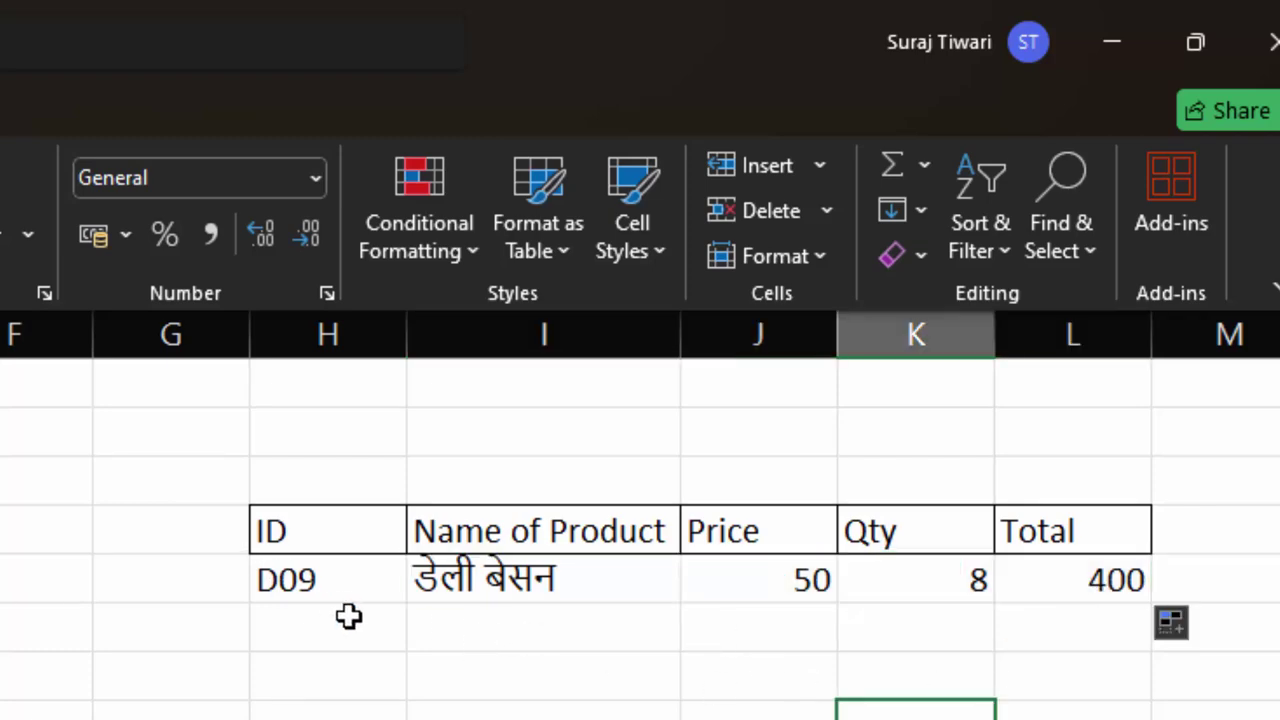
pyautogui.click(342, 585)
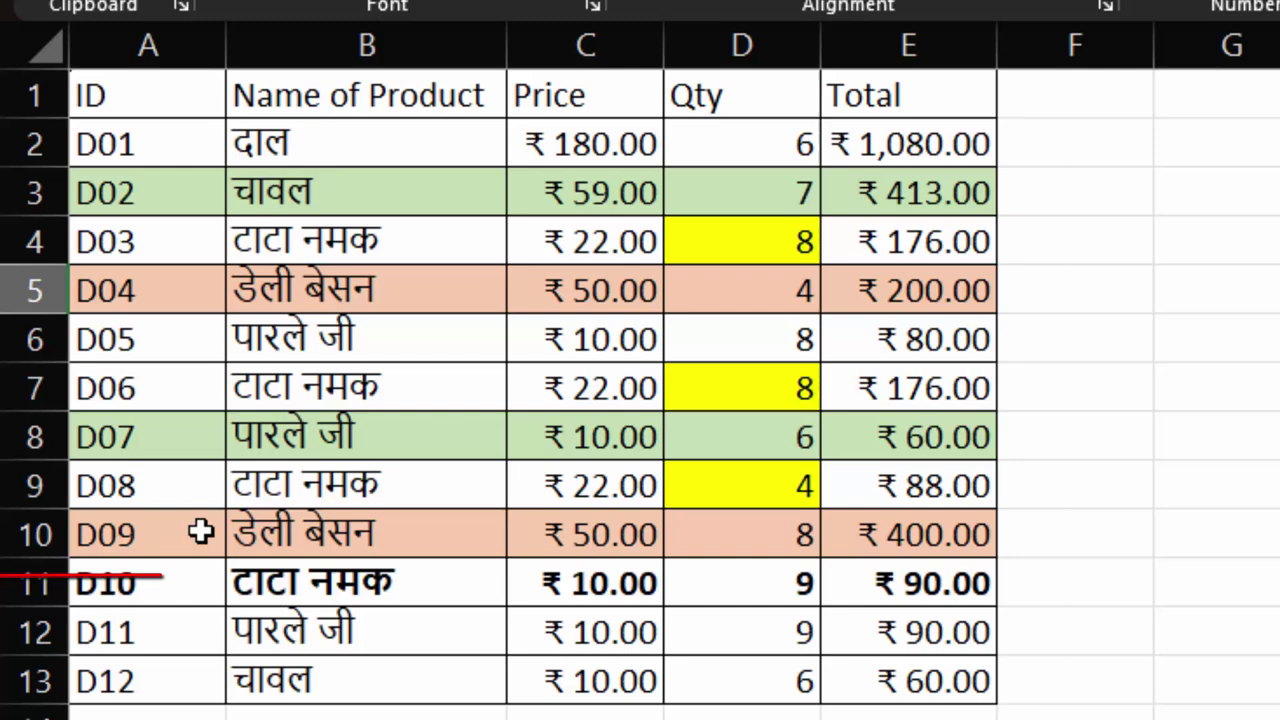
pyautogui.click(215, 543)
pyautogui.moveTo(215, 543); pyautogui.dragTo(565, 538)
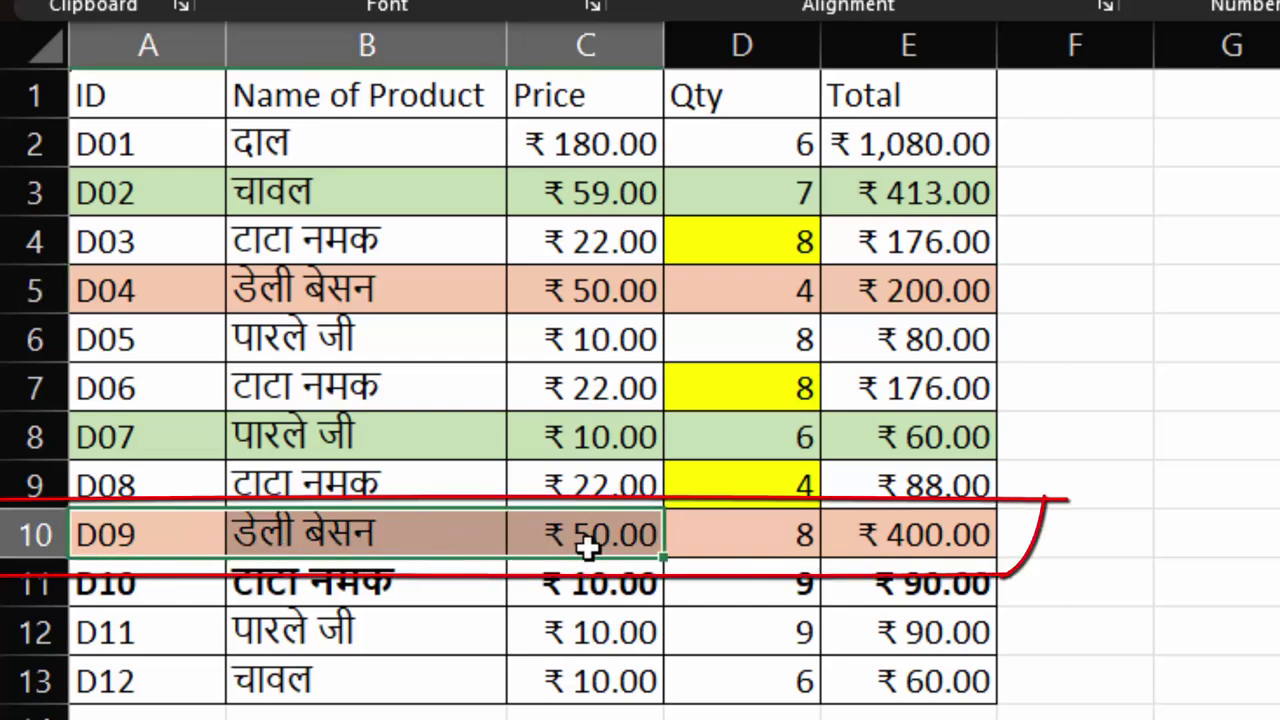
pyautogui.moveTo(565, 538); pyautogui.dragTo(697, 543)
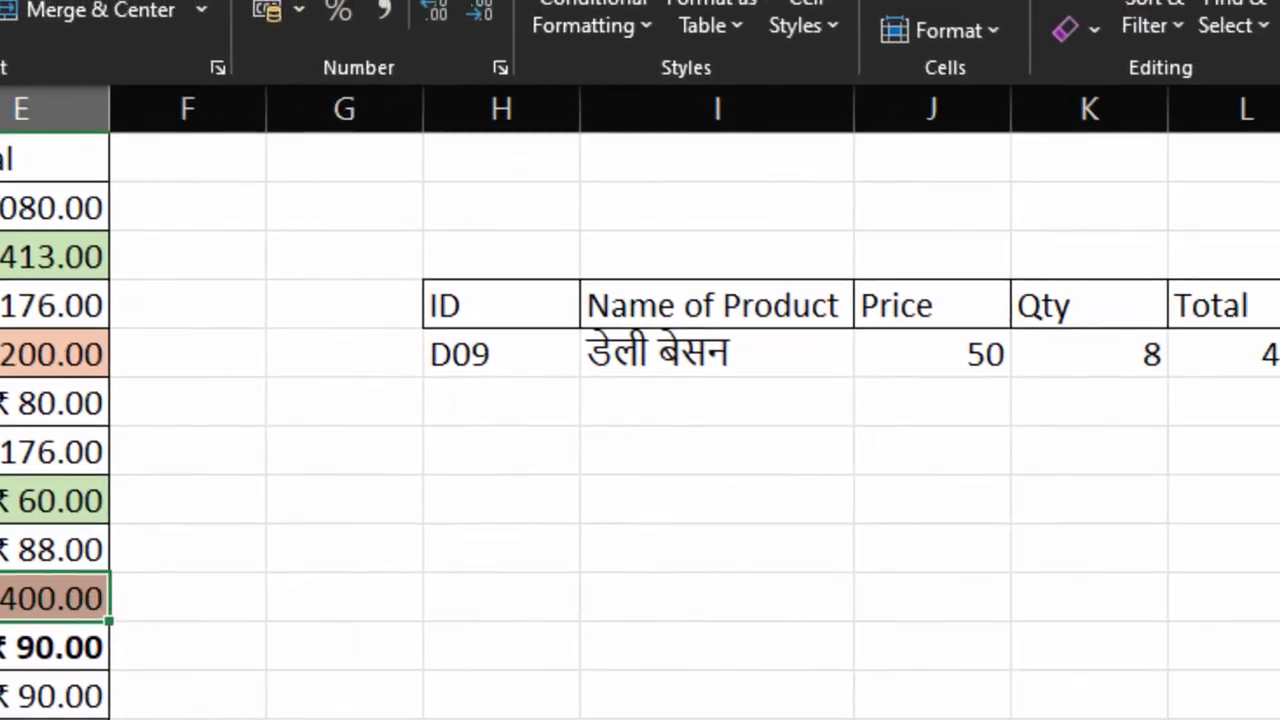
# Switch the lookup ID in H5 to D07 from its dropdown
pyautogui.click(428, 357)
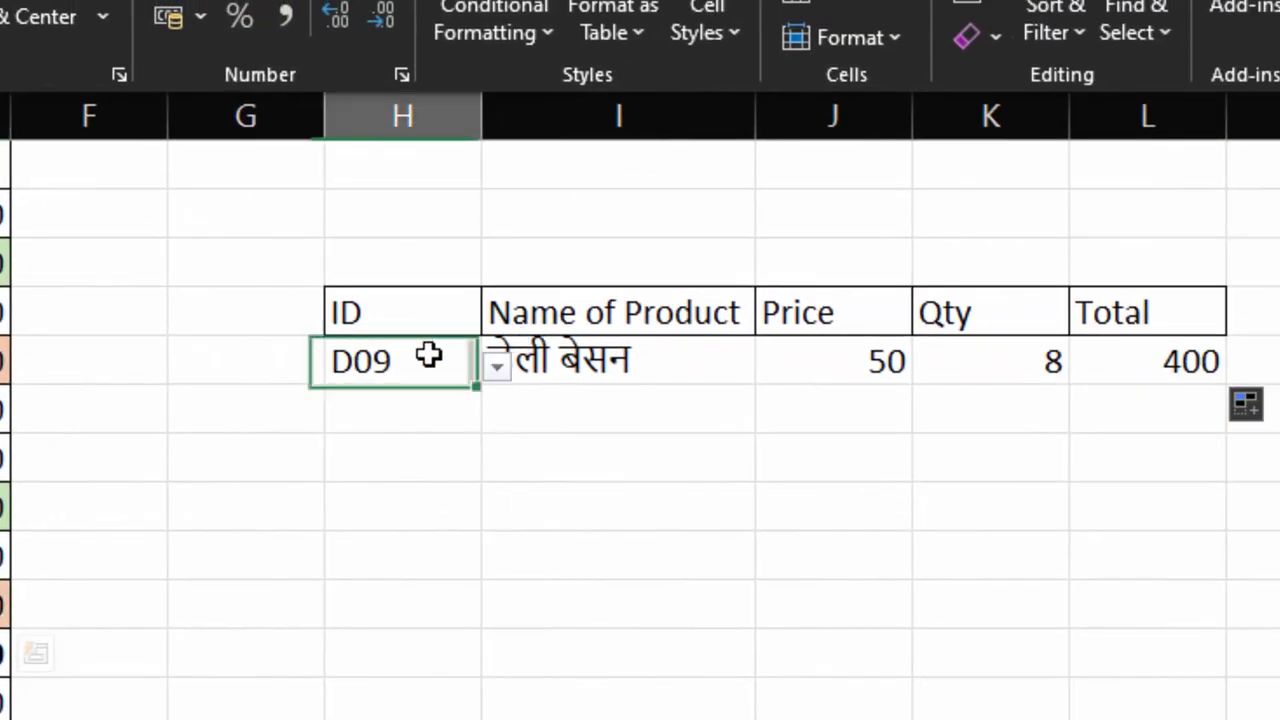
pyautogui.click(498, 369)
pyautogui.click(378, 462)
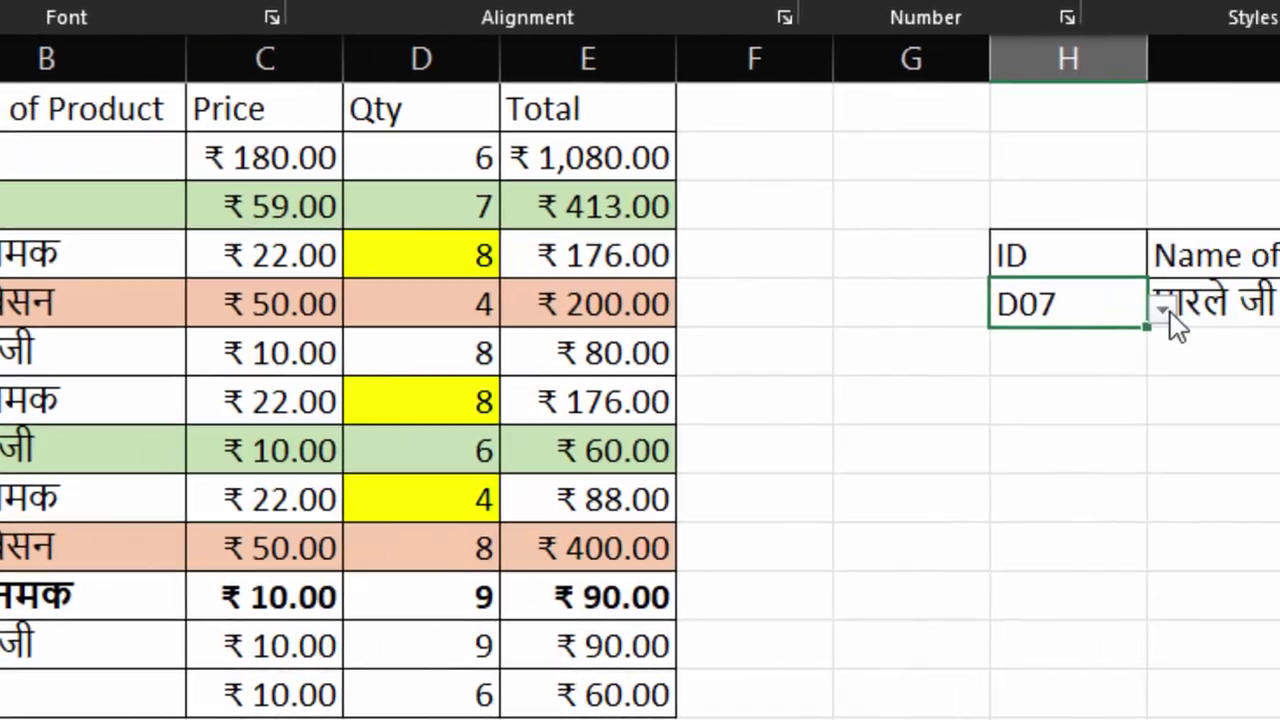
# Try D11 and then D12 as the lookup ID in H5
pyautogui.click(593, 313)
pyautogui.click(498, 551)
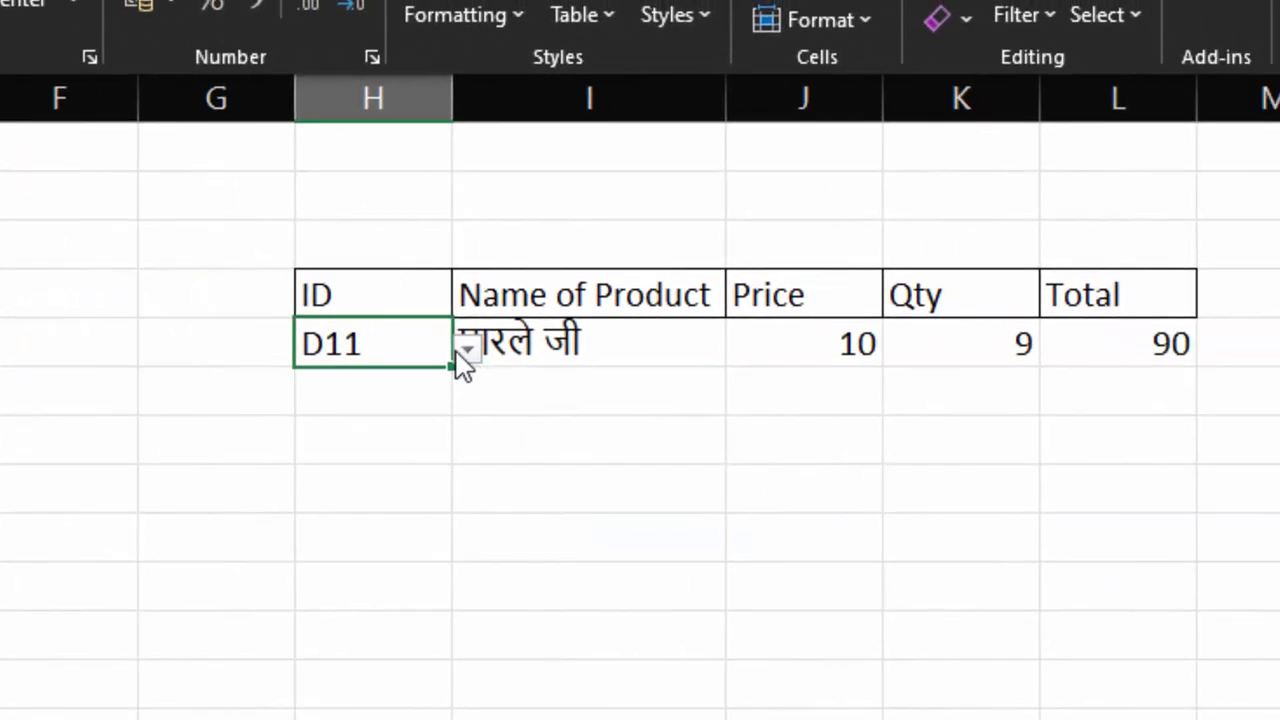
pyautogui.click(467, 348)
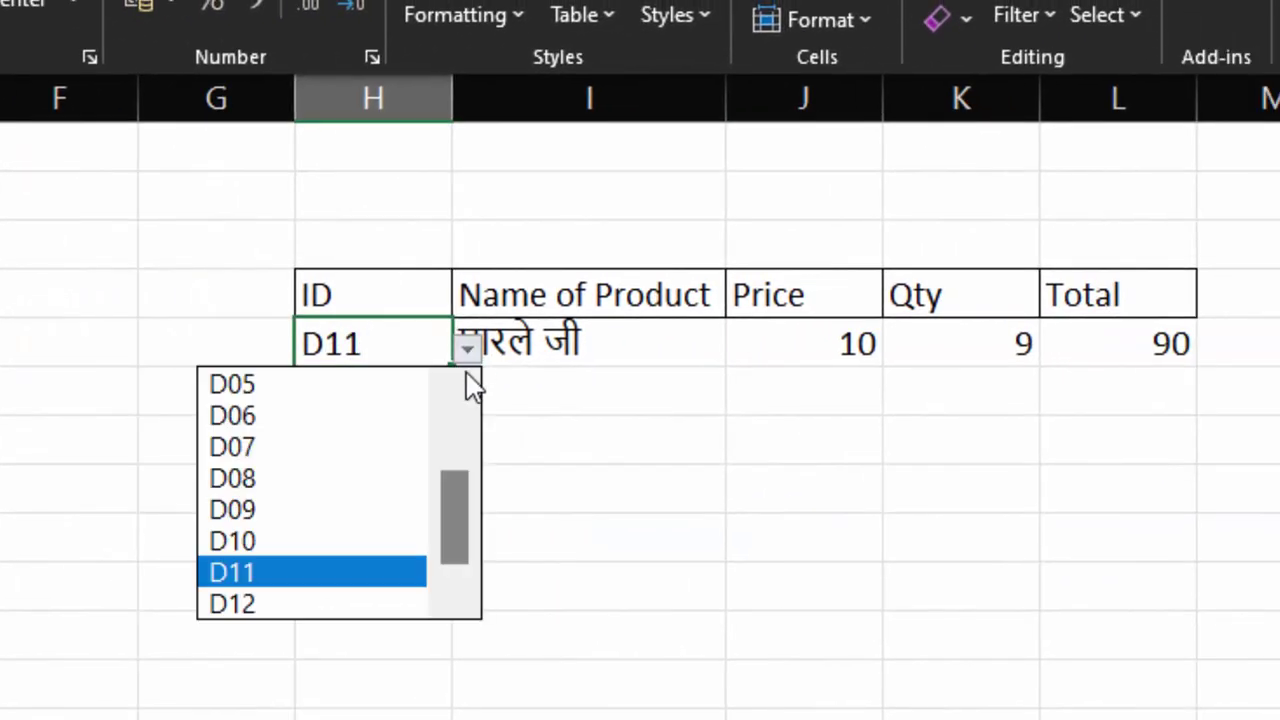
pyautogui.press('Escape')
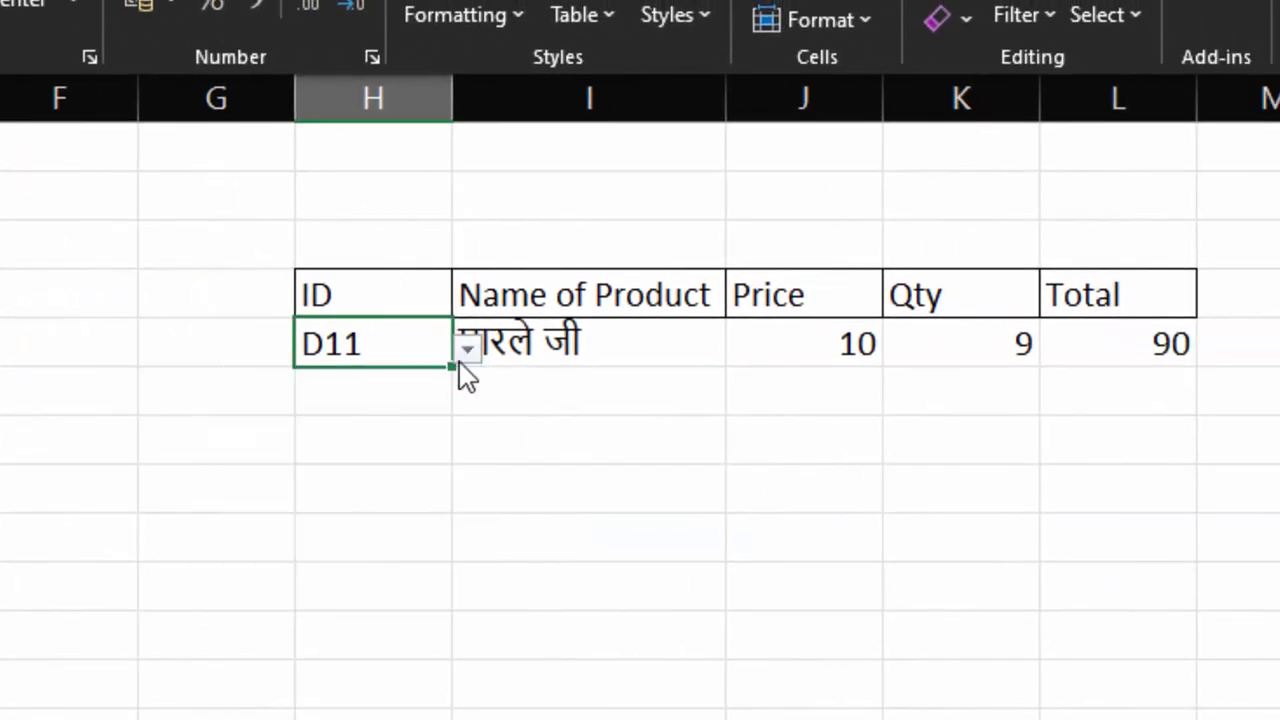
pyautogui.click(472, 352)
pyautogui.click(345, 605)
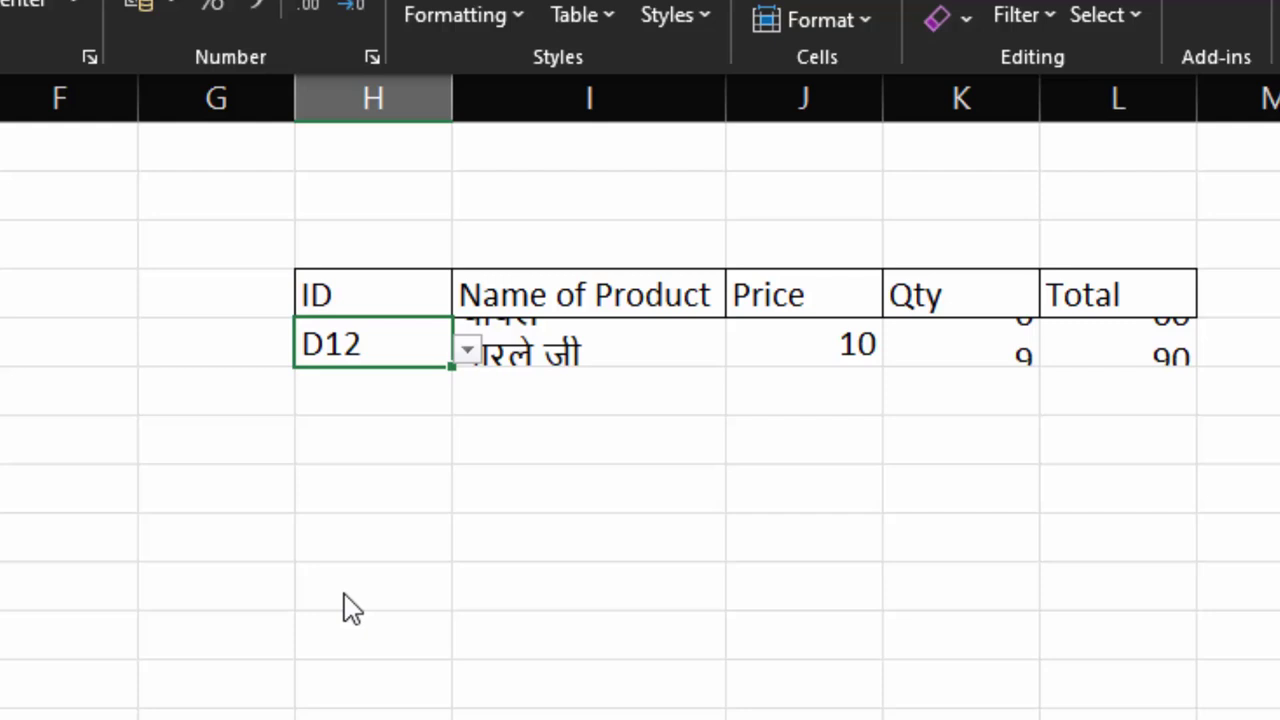
pyautogui.click(456, 546)
# Switch the lookup ID to D05, then settle on D08 showing टाटा नमक, 22, 4, 88
pyautogui.click(372, 358)
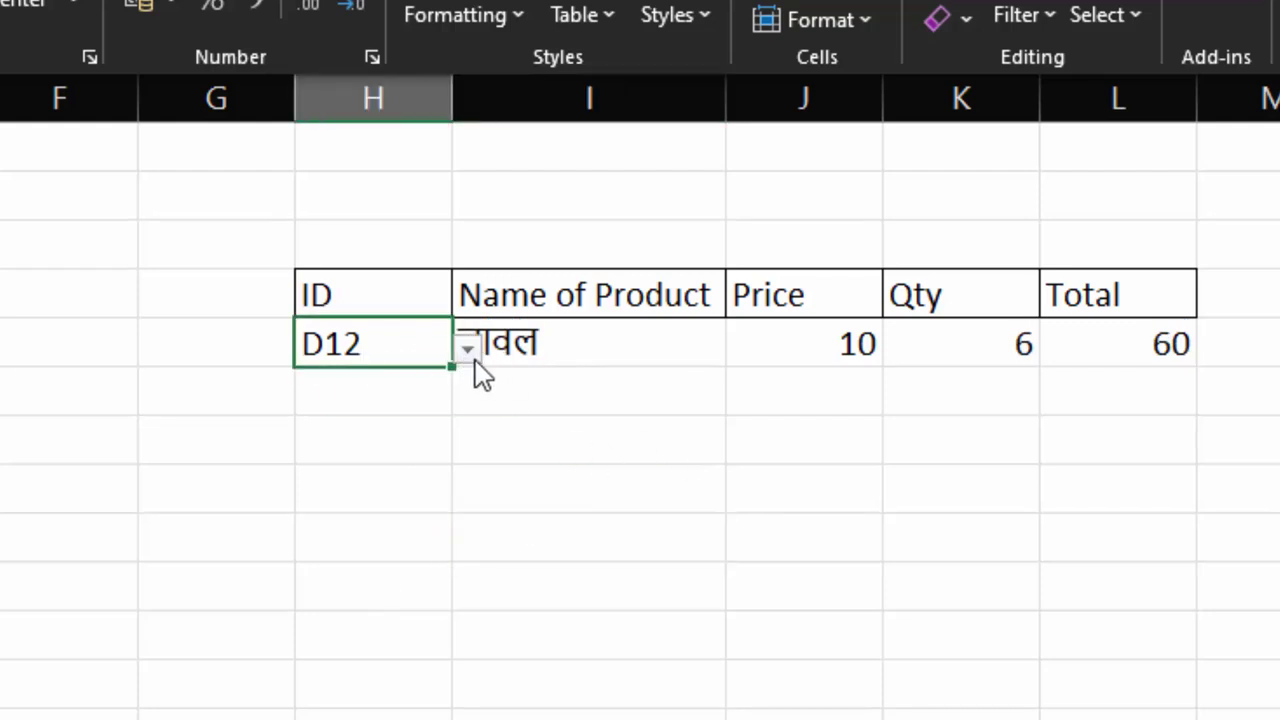
pyautogui.click(467, 350)
pyautogui.click(303, 386)
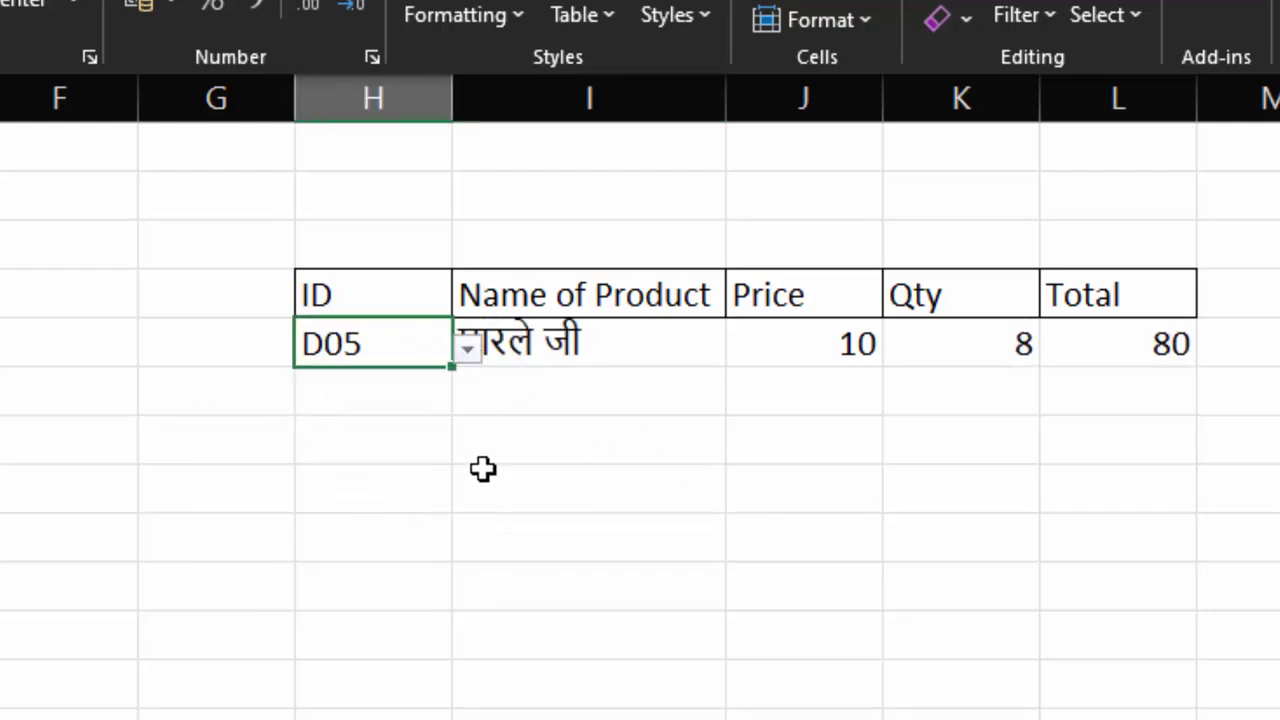
pyautogui.click(467, 350)
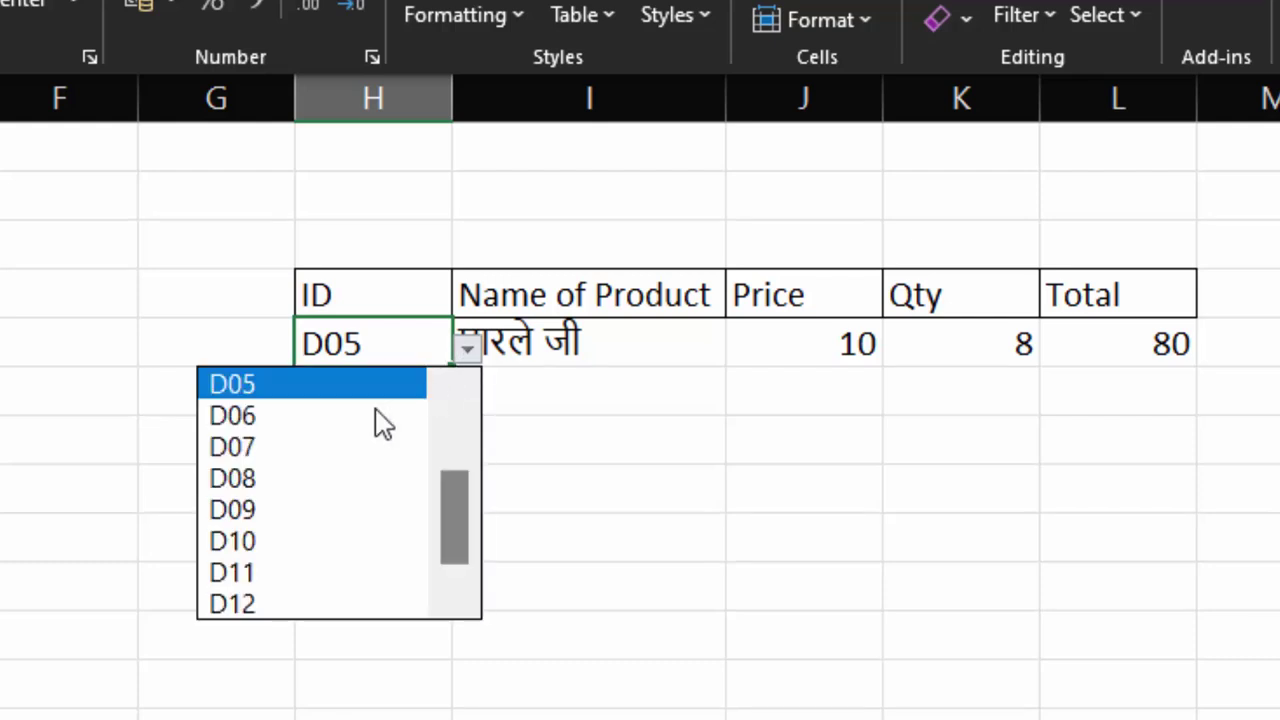
pyautogui.click(312, 484)
pyautogui.click(541, 489)
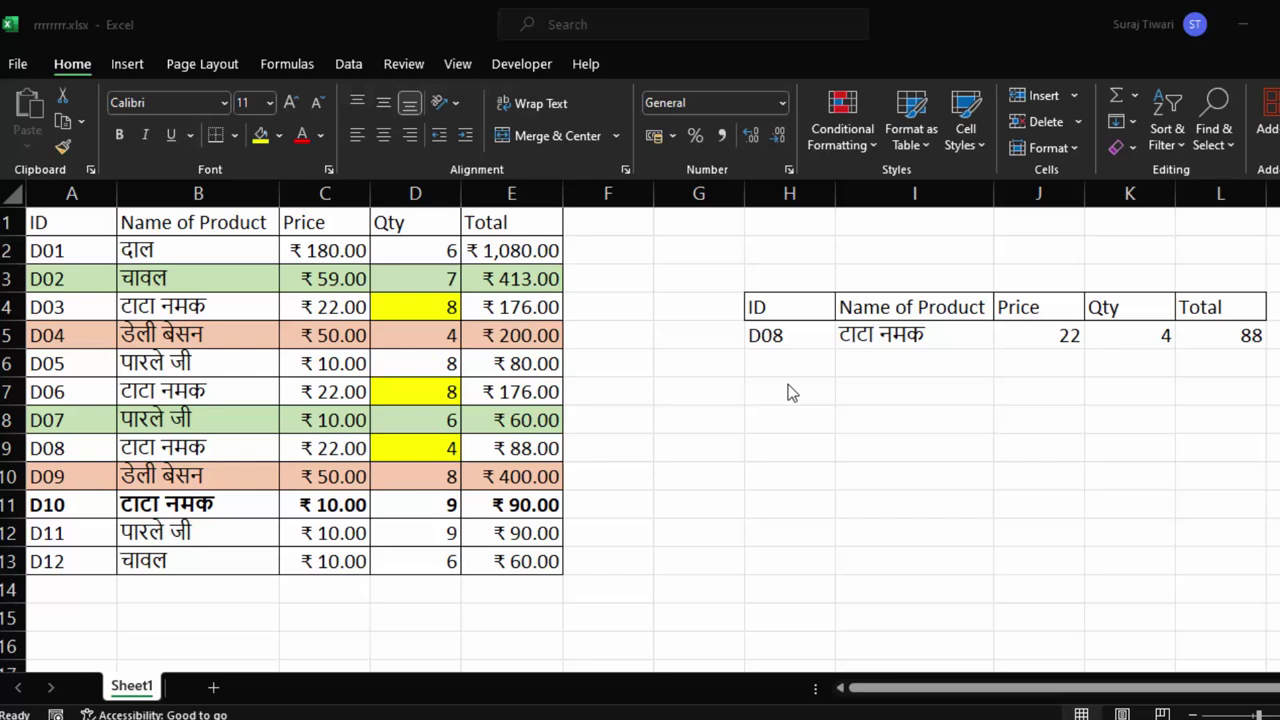
pyautogui.click(789, 390)
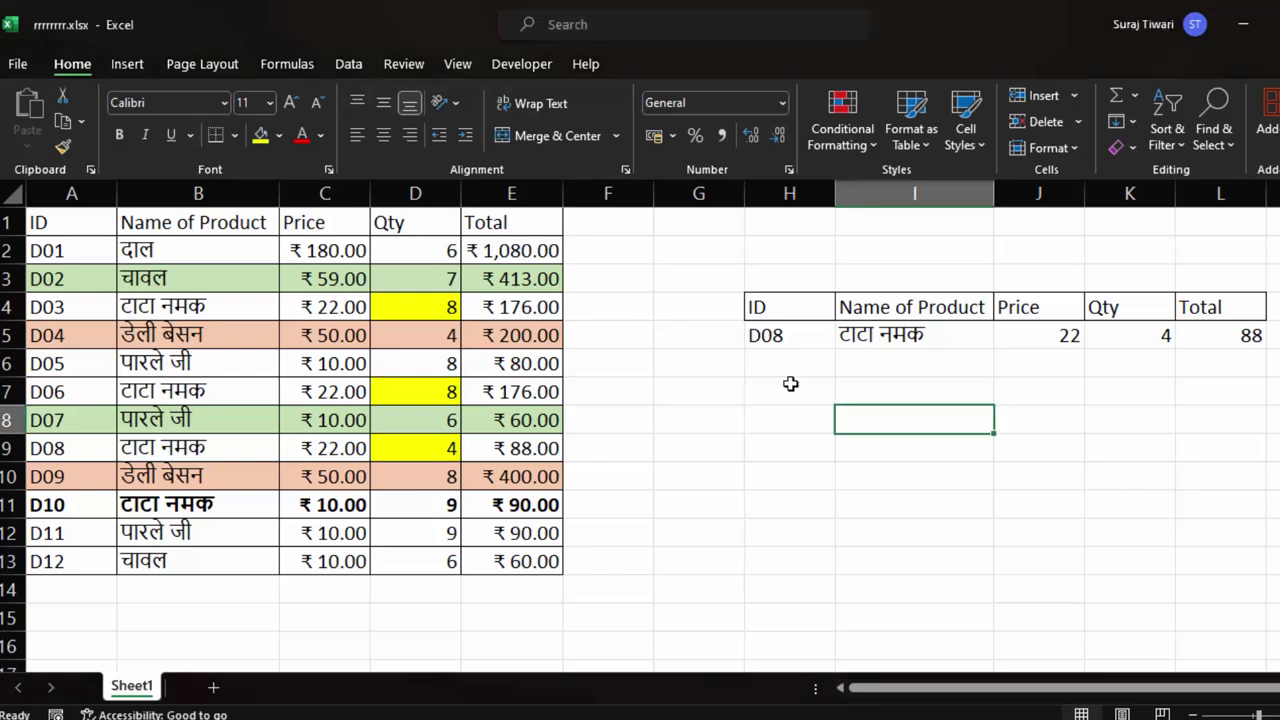
pyautogui.click(795, 335)
pyautogui.click(795, 335)
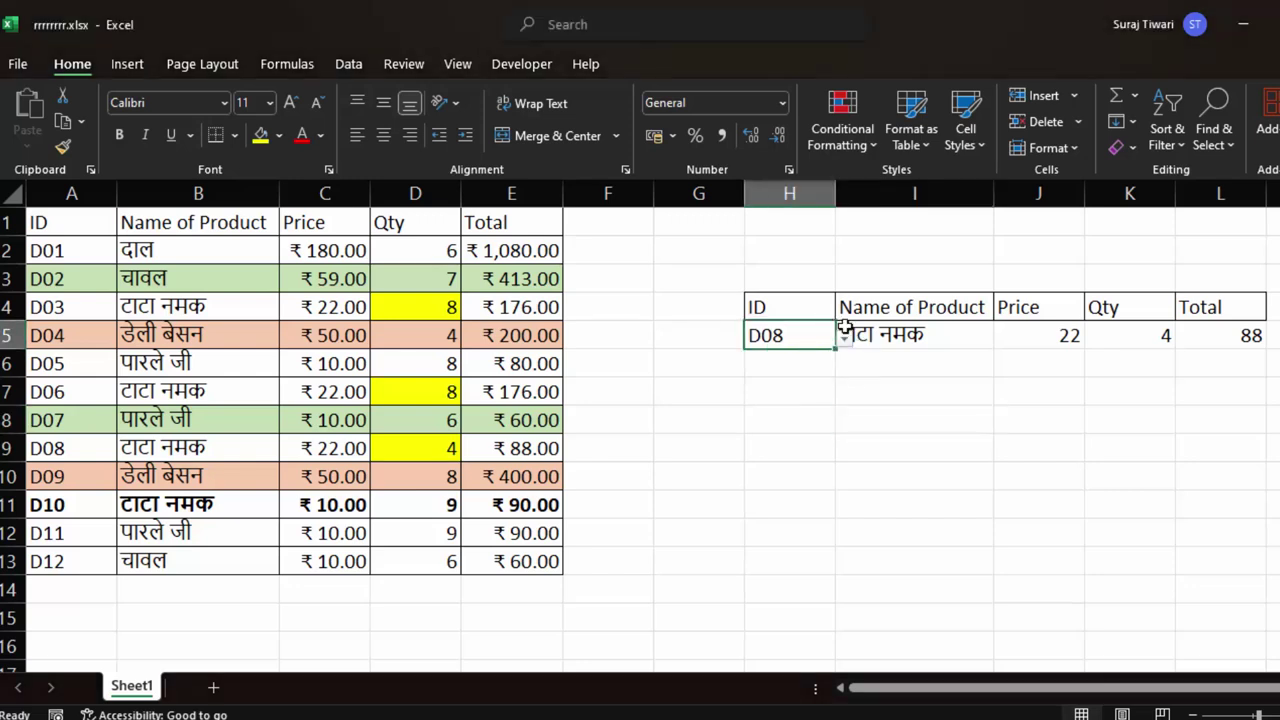
pyautogui.moveTo(845, 328); pyautogui.dragTo(1205, 339)
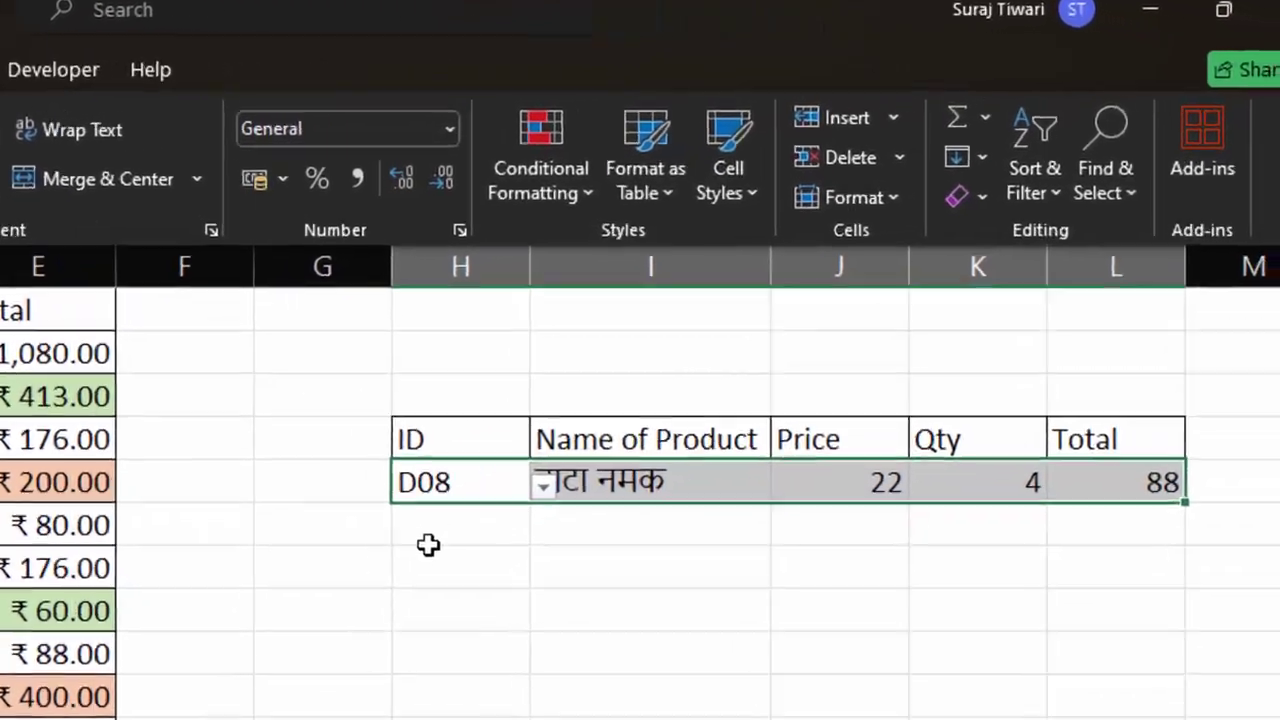
# Begin =HLOOKUP( in H6 via the =hloo suggestion, clearing any trial arguments
pyautogui.click(767, 370)
pyautogui.write('=')
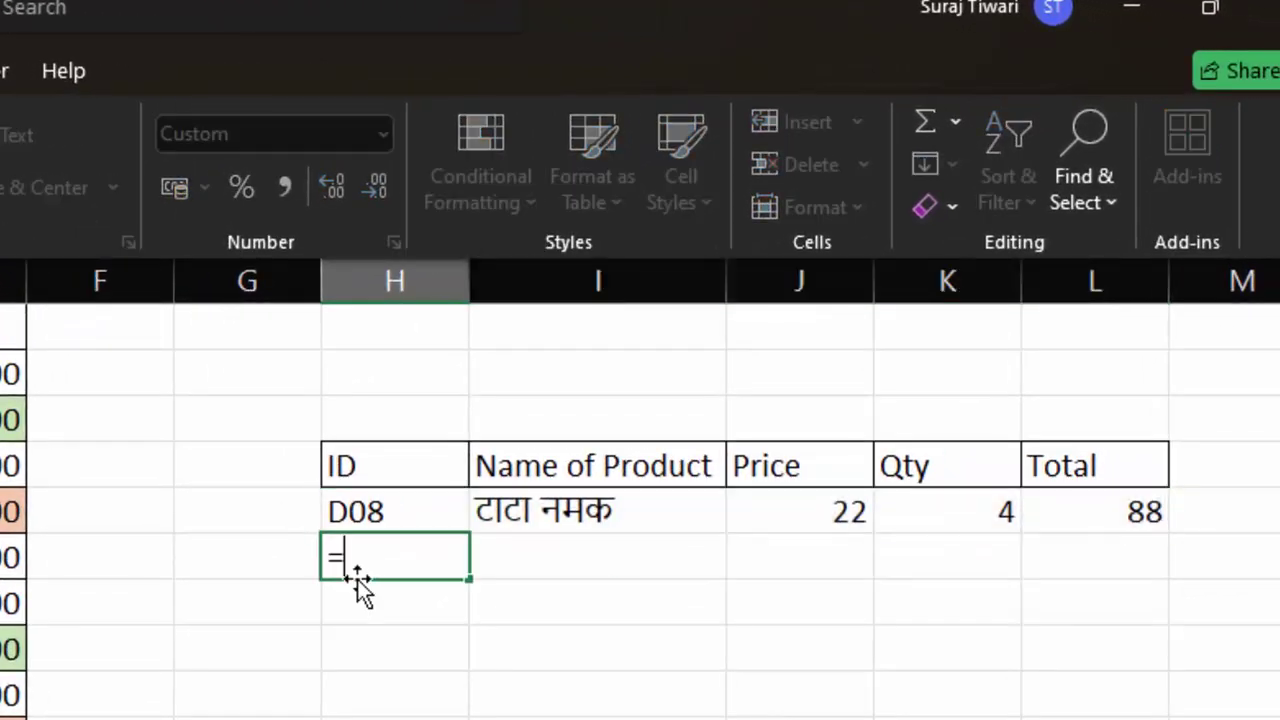
pyautogui.write('hloo')
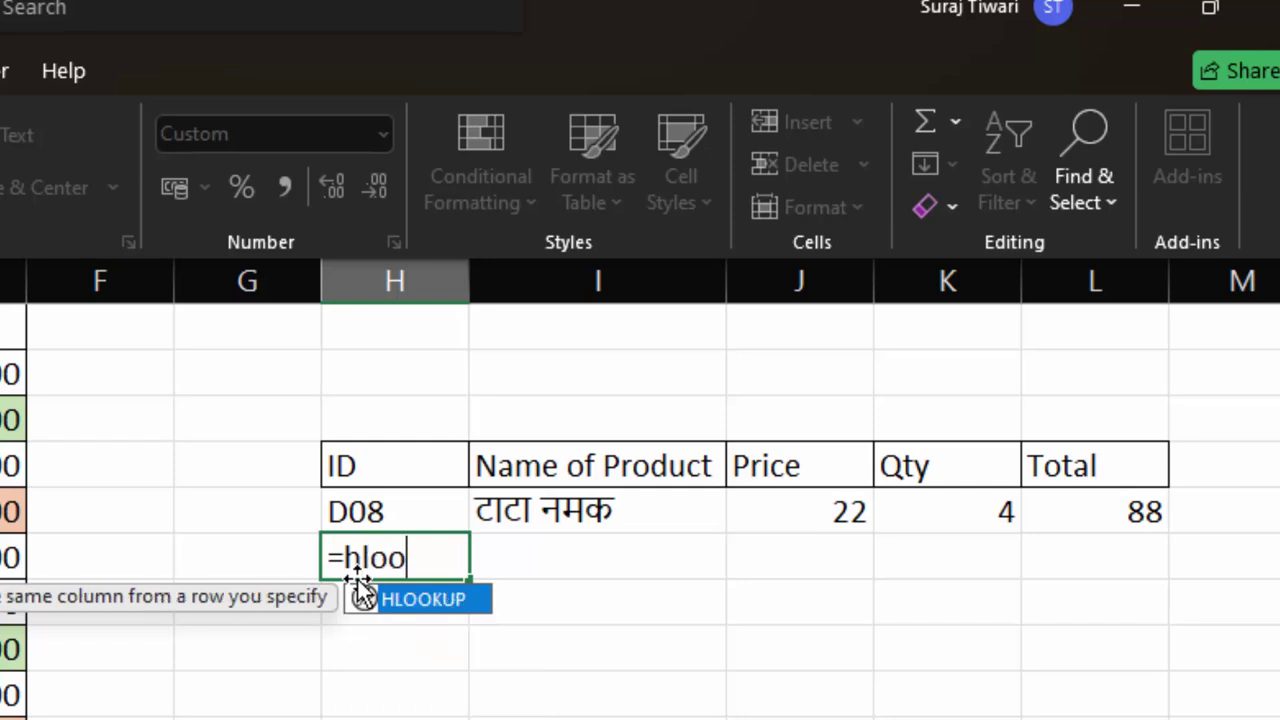
pyautogui.press('Tab')
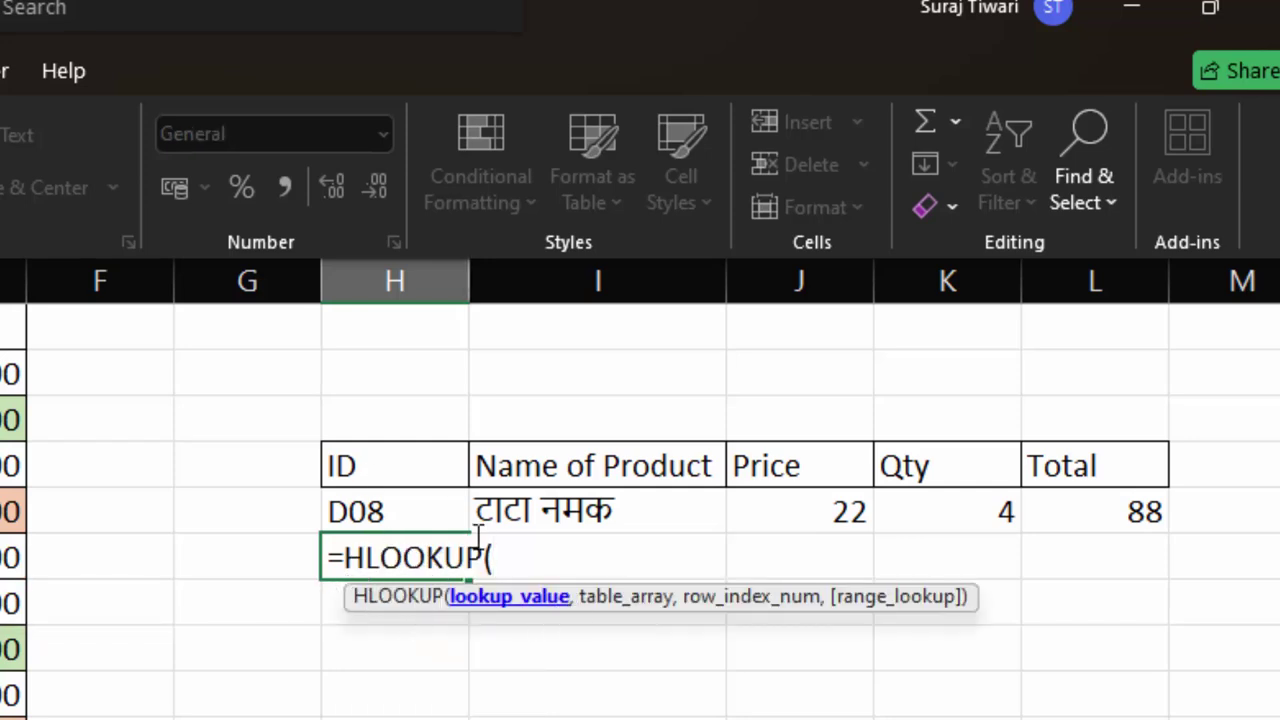
pyautogui.click(374, 514)
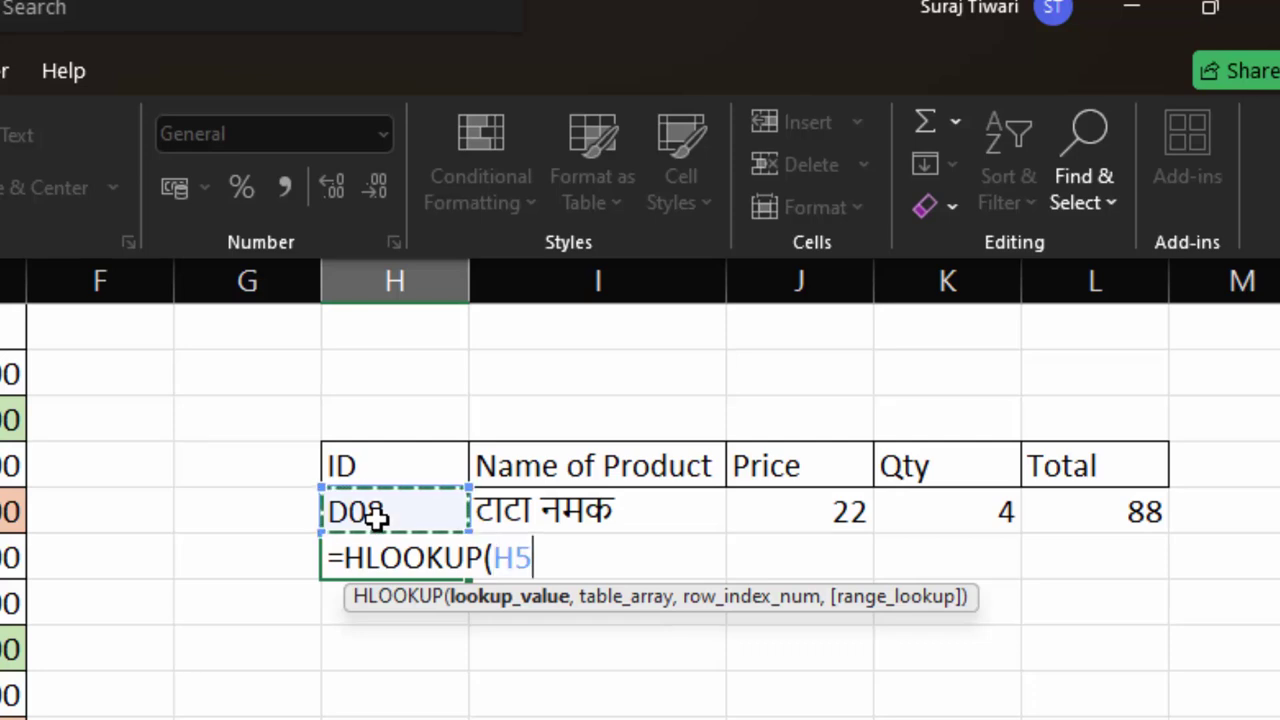
pyautogui.press('BackSpace')
pyautogui.press('BackSpace')
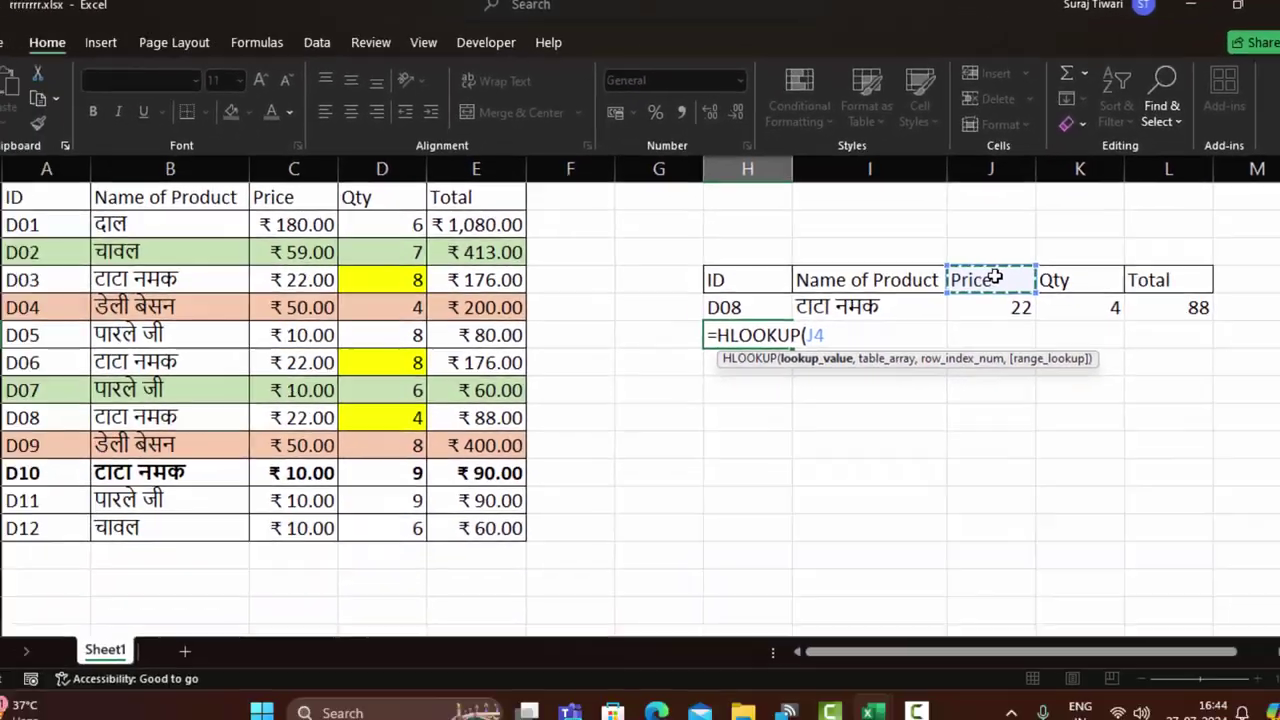
pyautogui.press('BackSpace')
pyautogui.press('BackSpace')
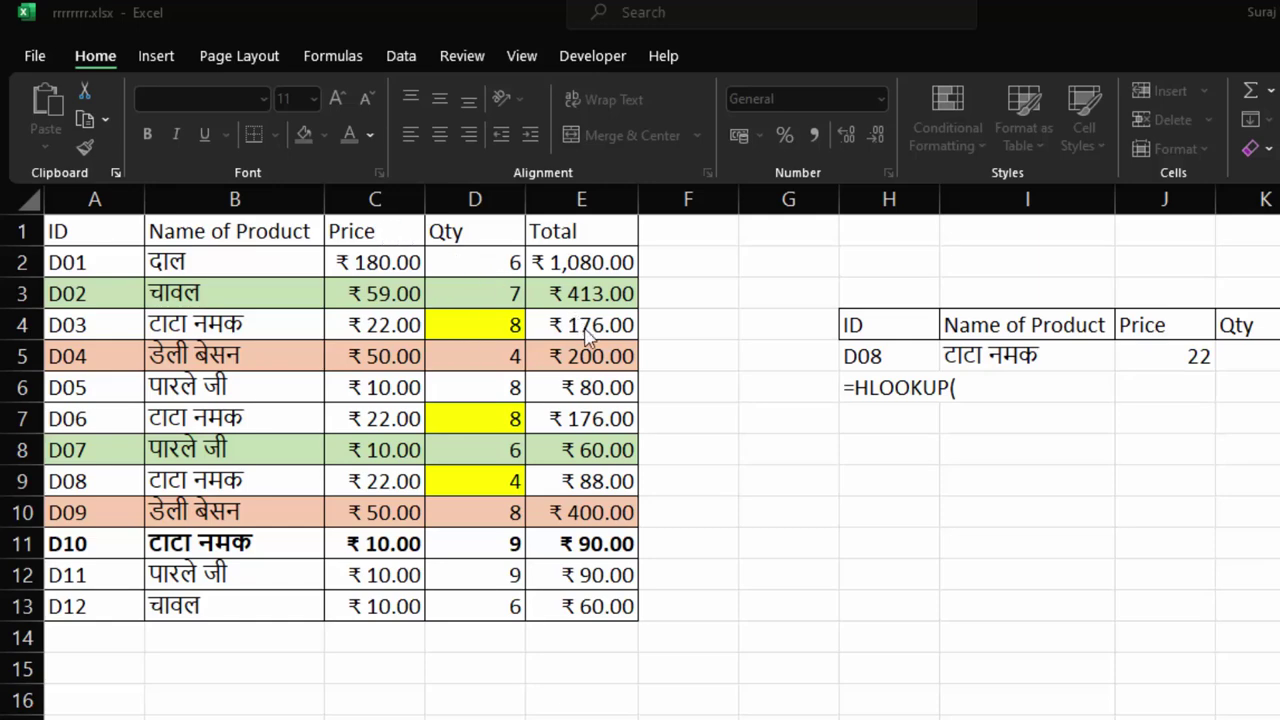
# Fill the H6 HLOOKUP with lookup value J4, absolute range $A$1:$E$13, row 4, exact match 0
pyautogui.click(1168, 323)
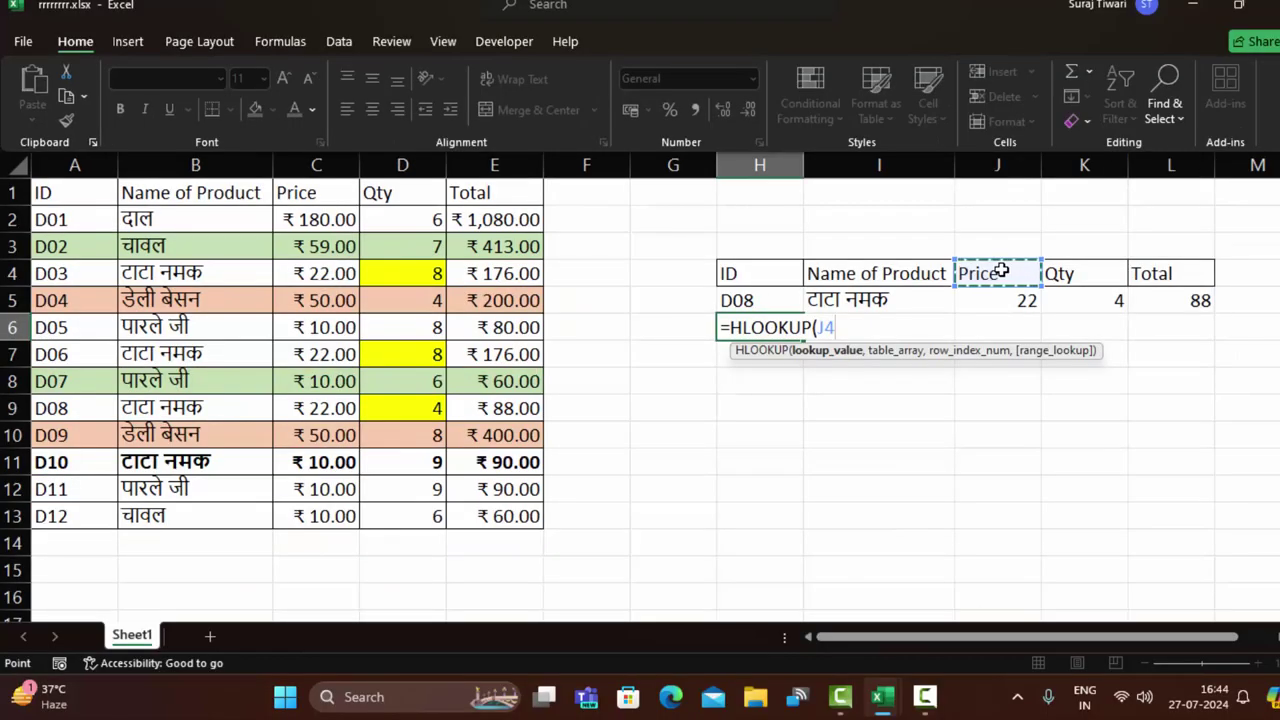
pyautogui.write(',')
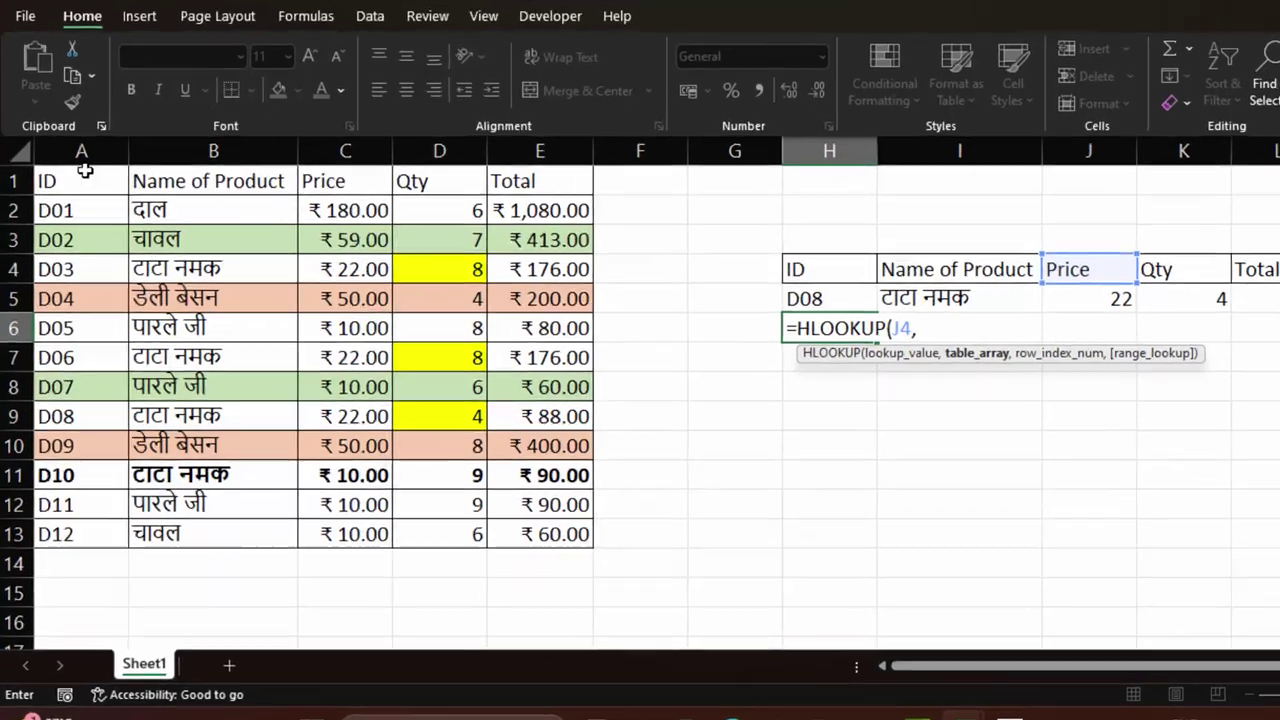
pyautogui.moveTo(85, 172); pyautogui.dragTo(491, 512)
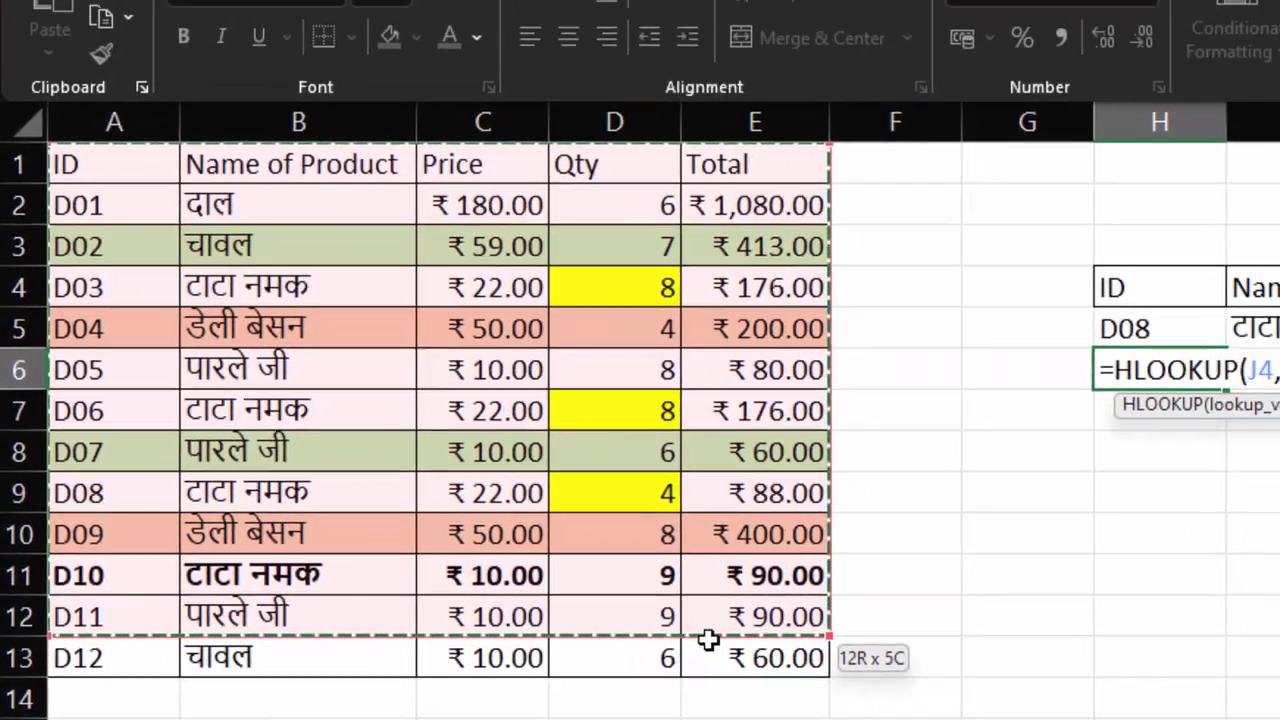
pyautogui.moveTo(766, 617); pyautogui.dragTo(790, 655)
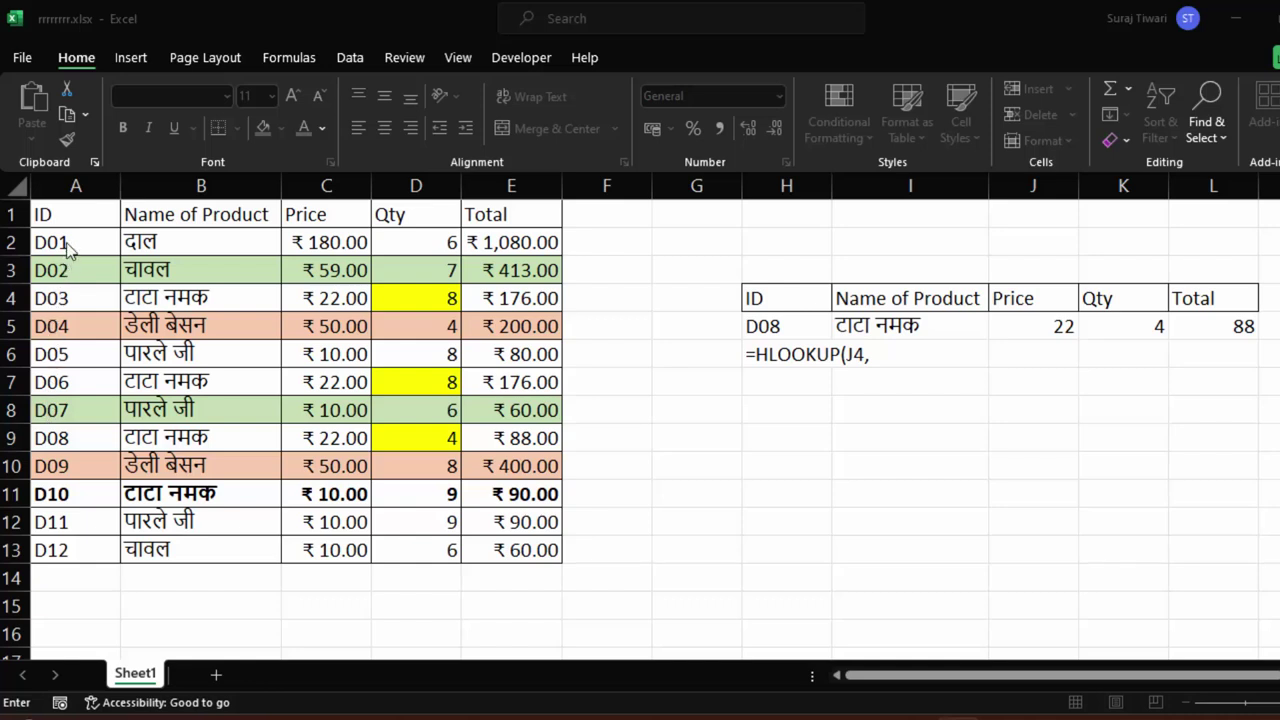
pyautogui.moveTo(68, 250)
pyautogui.mouseDown()
pyautogui.moveTo(256, 297)
pyautogui.moveTo(520, 544)
pyautogui.mouseUp()
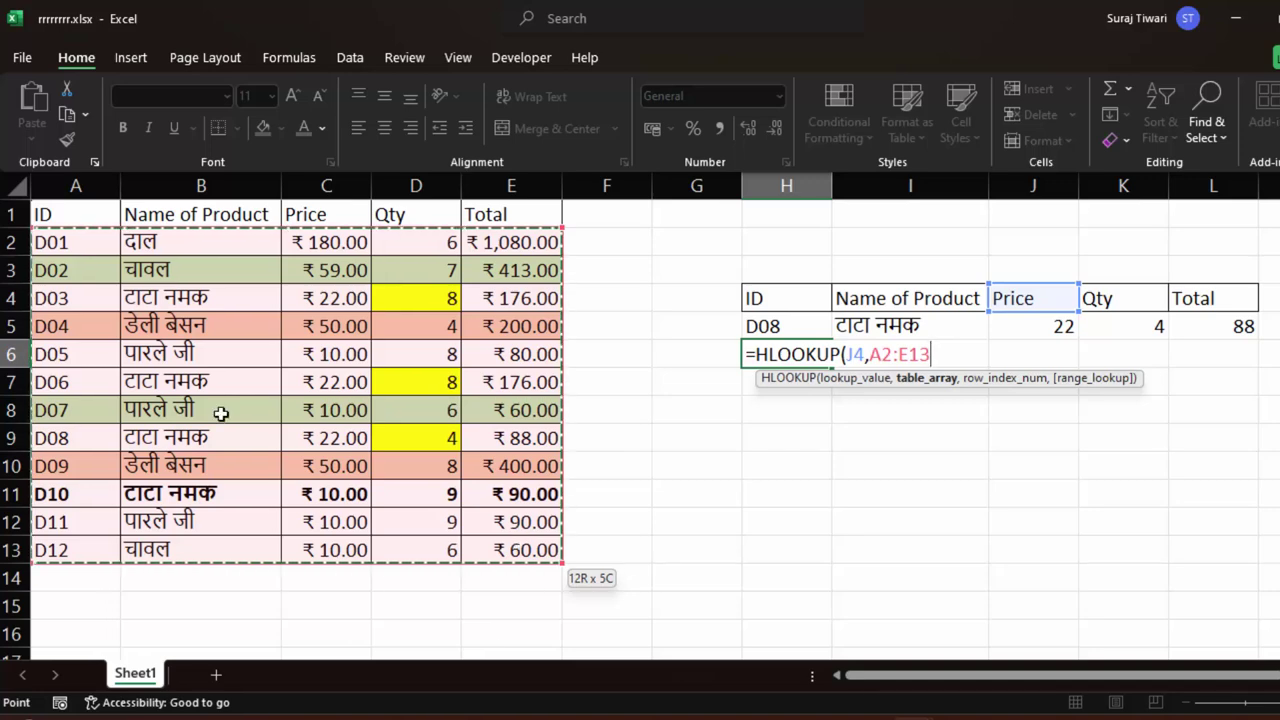
pyautogui.moveTo(69, 222); pyautogui.dragTo(508, 542)
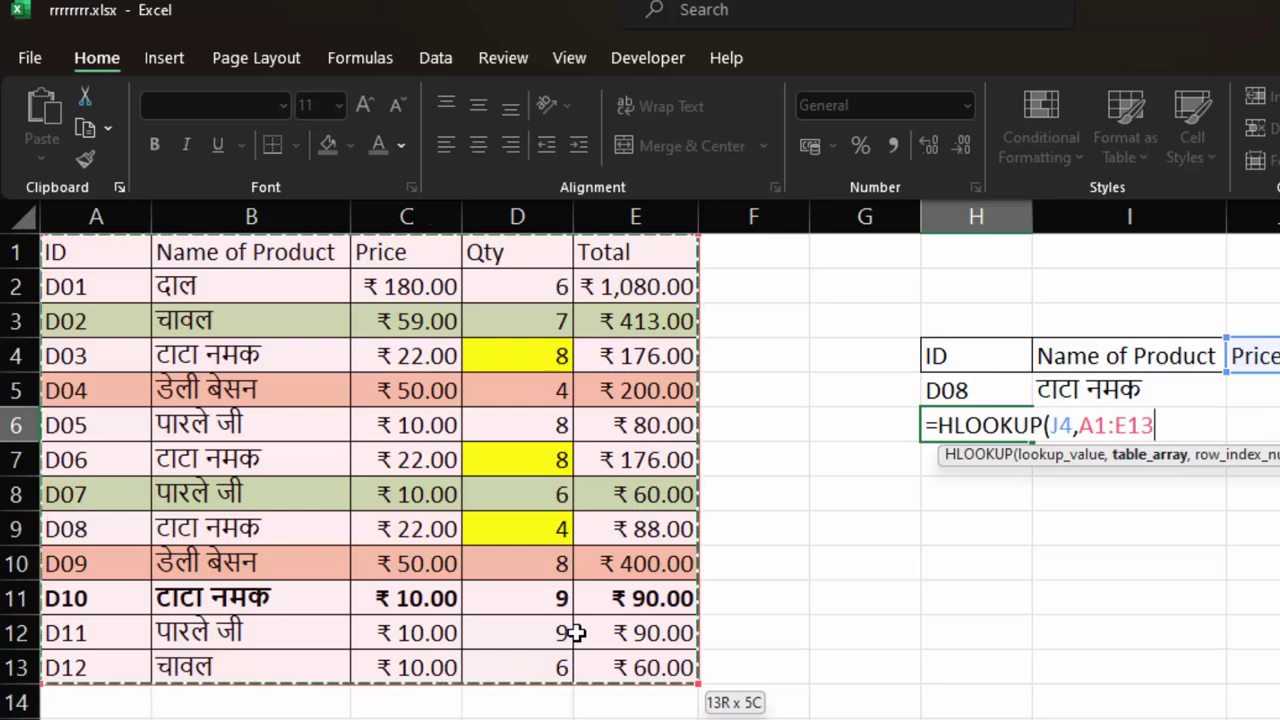
pyautogui.press('F4')
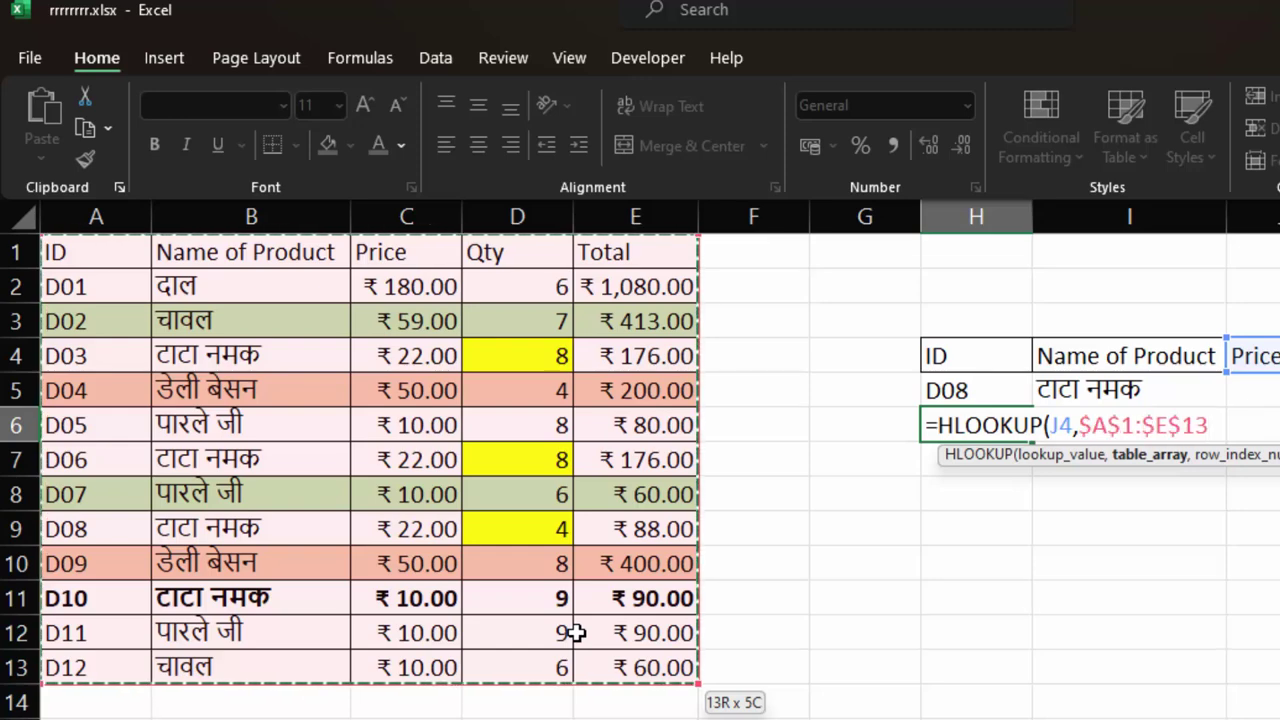
pyautogui.write(',')
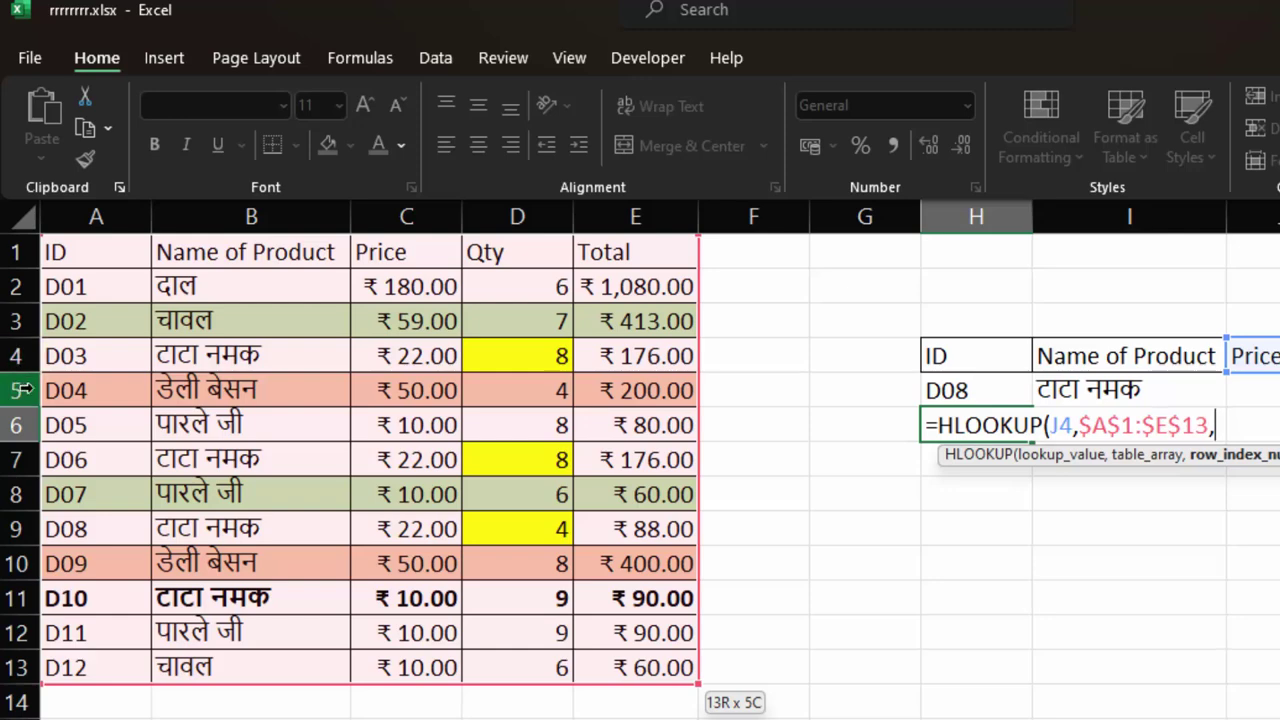
pyautogui.write('4')
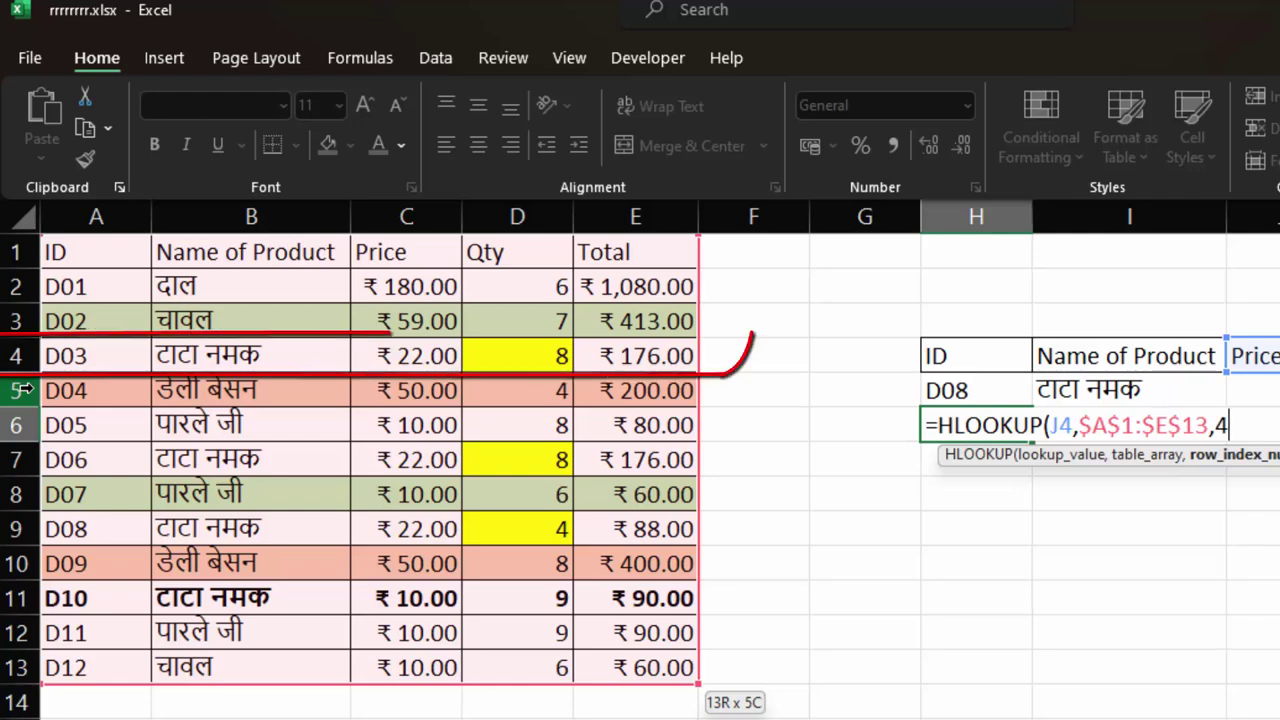
pyautogui.write(',')
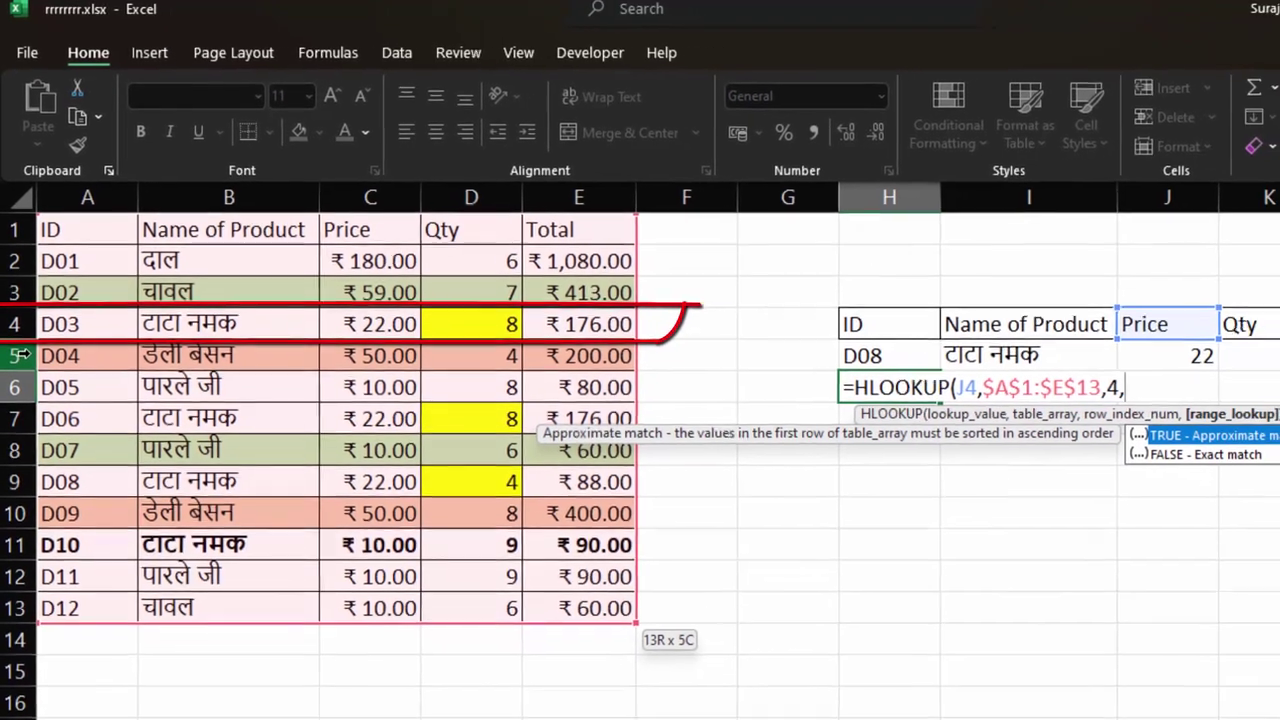
pyautogui.write('0)')
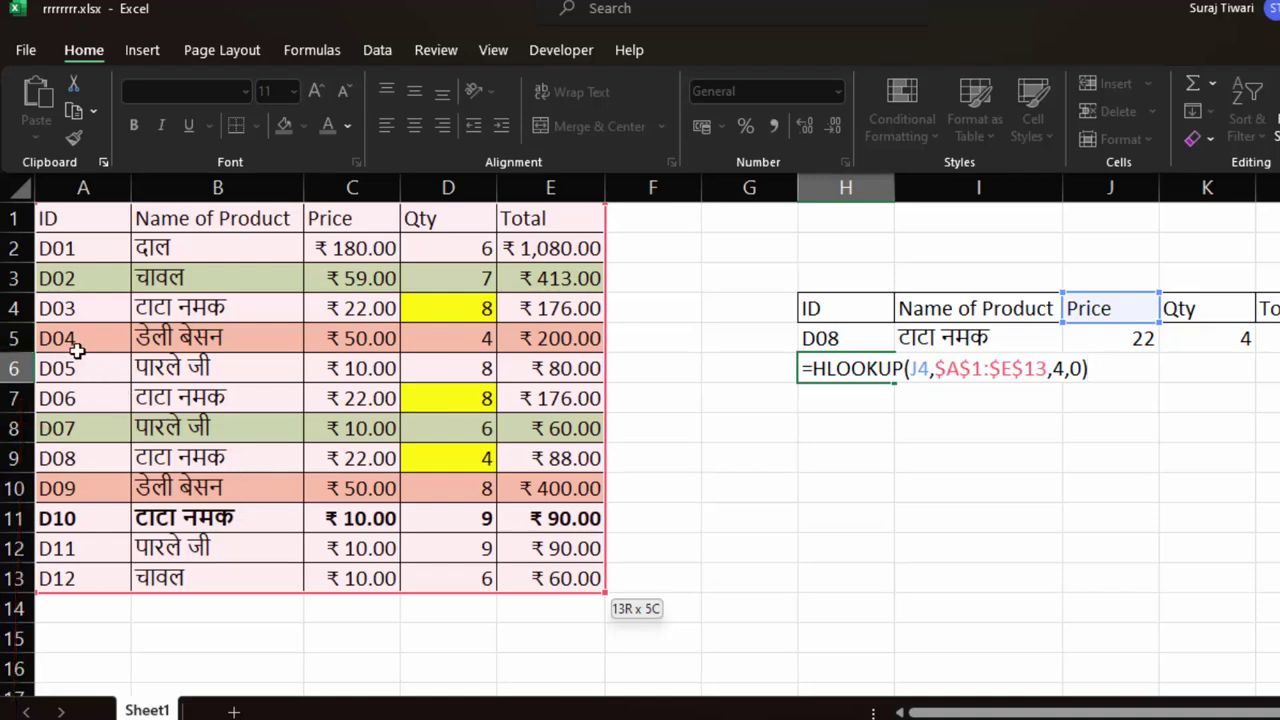
# Commit the HLOOKUP formula in H6, which returns 22 with row index 4
pyautogui.press('Return')
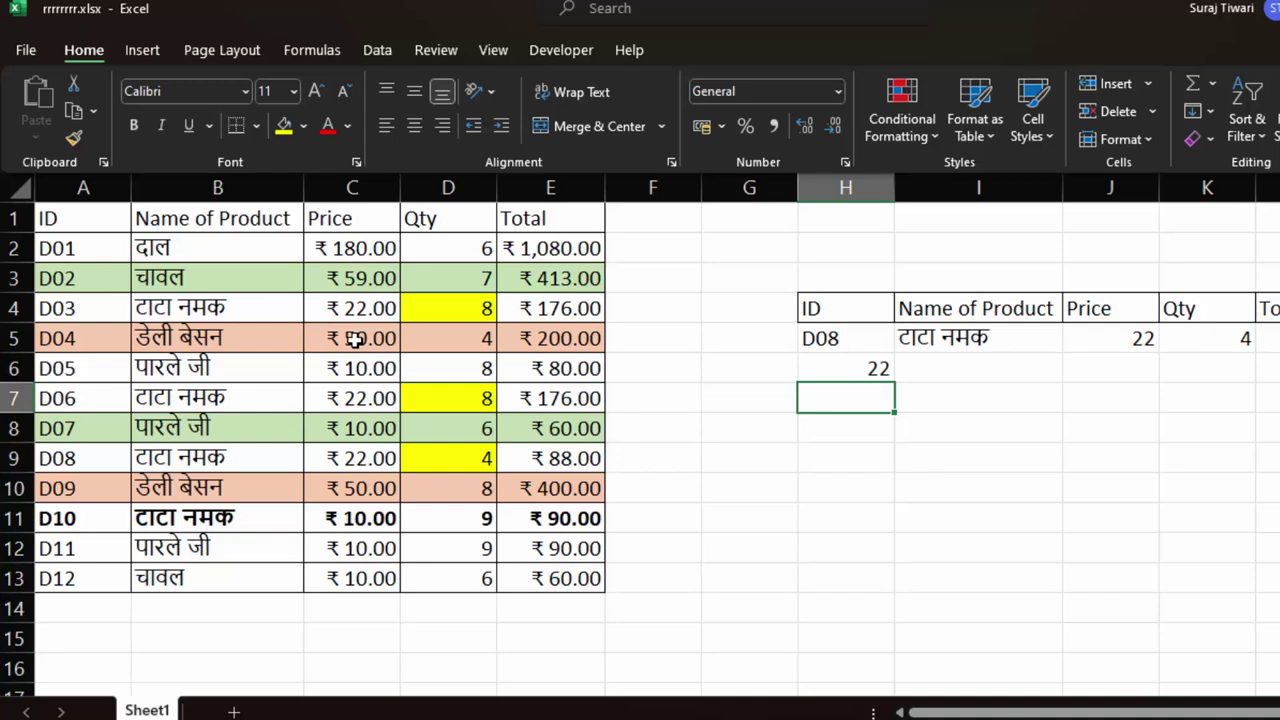
pyautogui.click(822, 368)
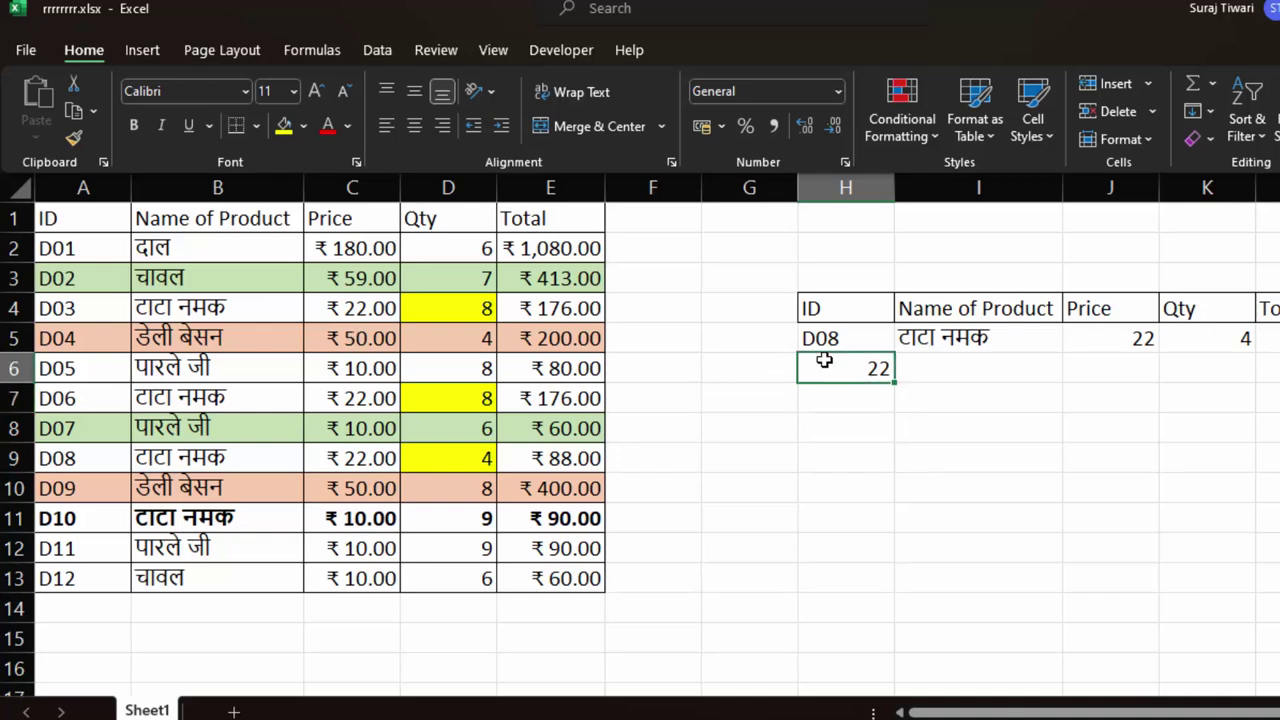
pyautogui.press('F2')
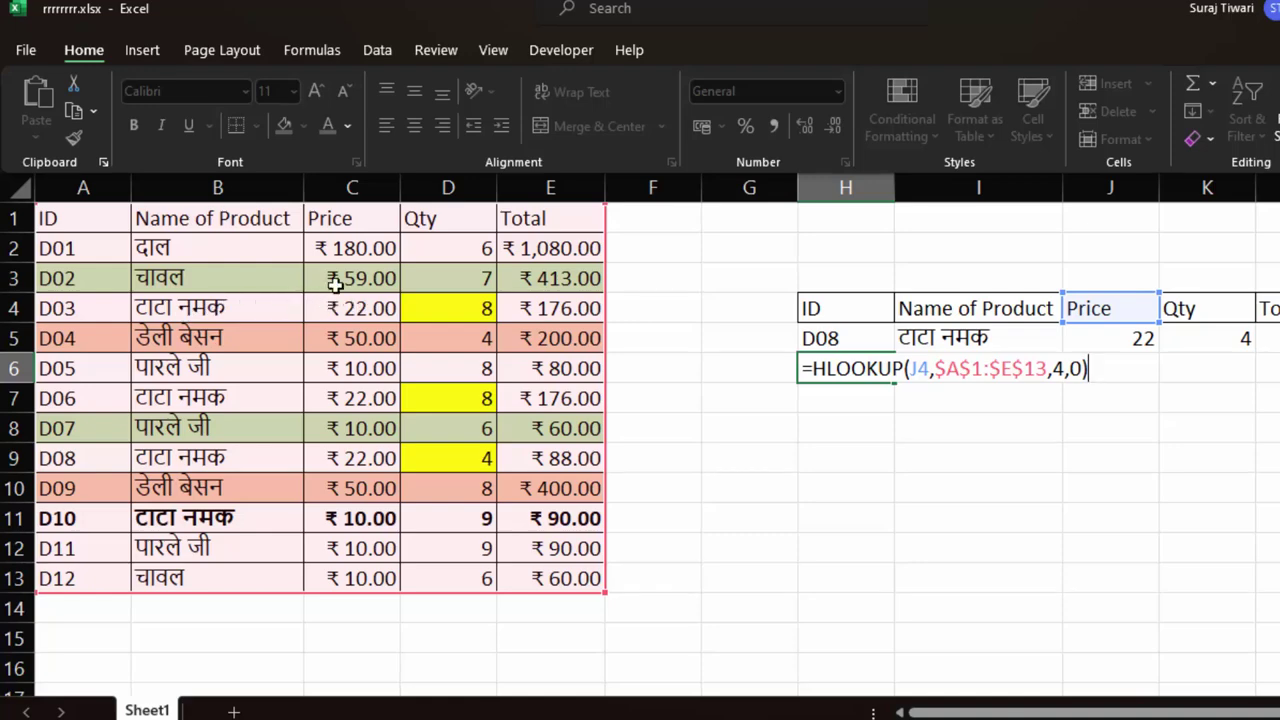
pyautogui.press('Return')
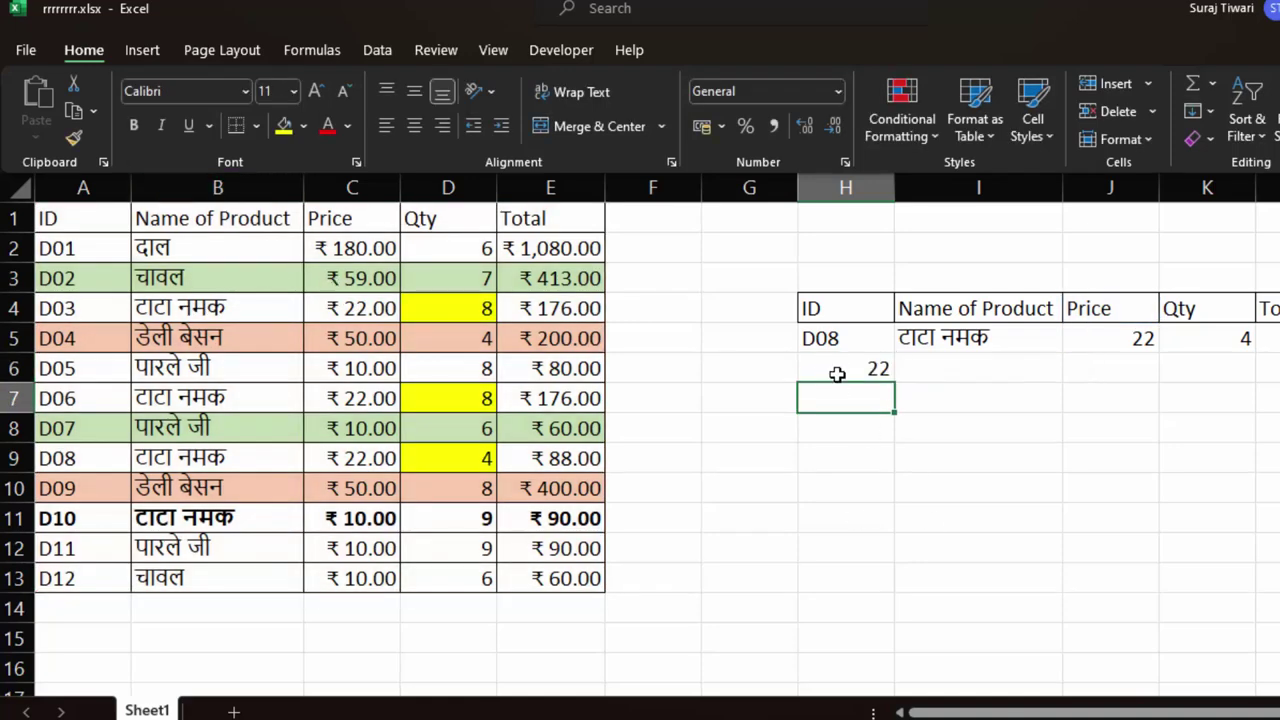
# Change the H6 formula's row index from 4 to 5 so it returns 50
pyautogui.click(837, 362)
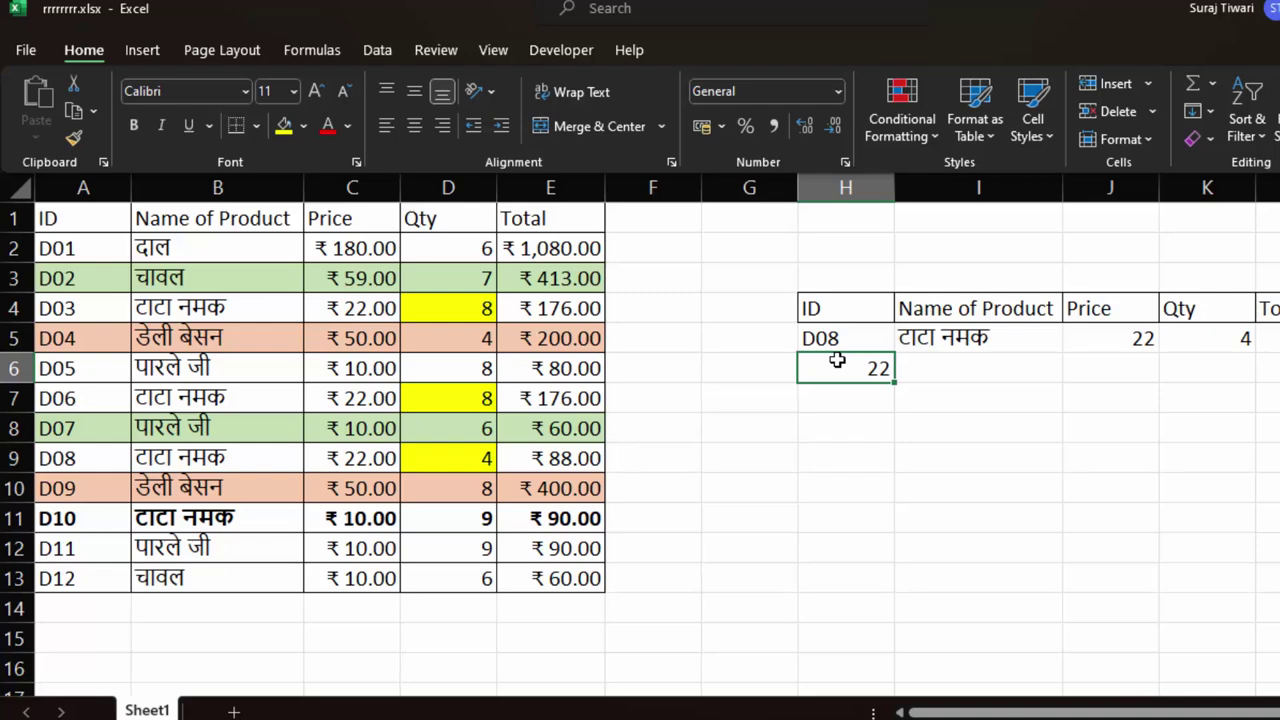
pyautogui.press('F2')
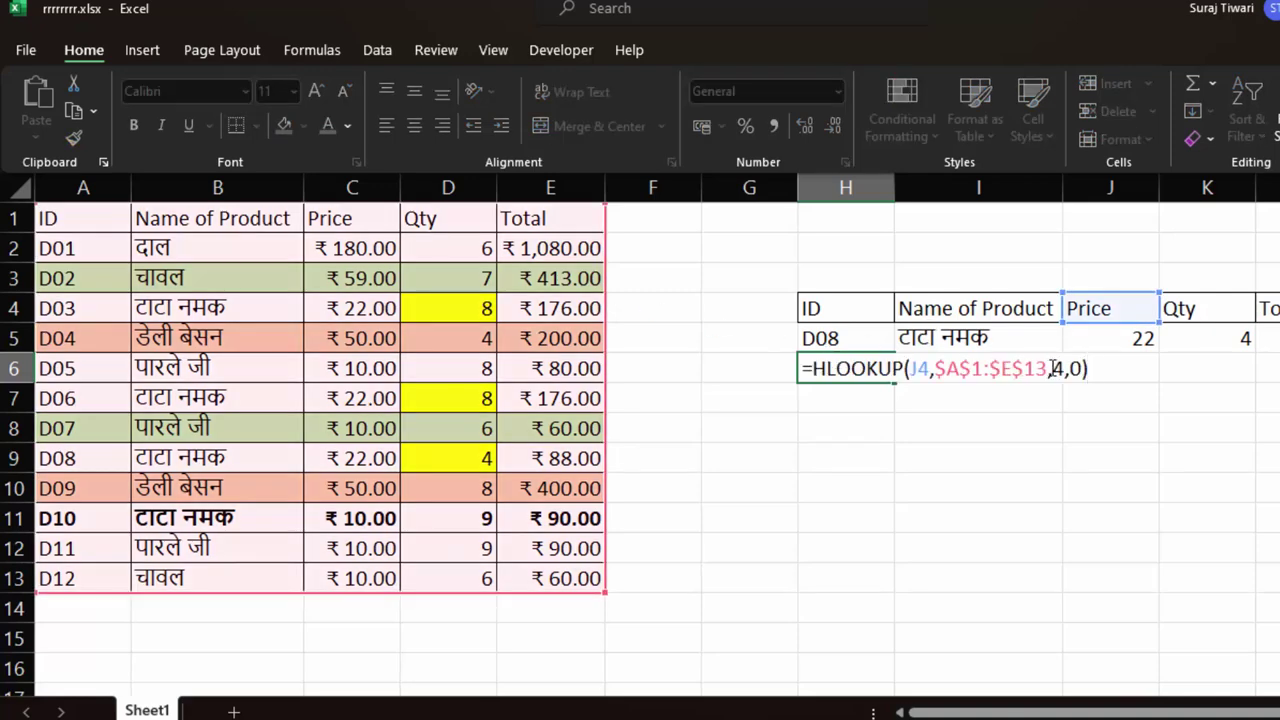
pyautogui.click(1066, 370)
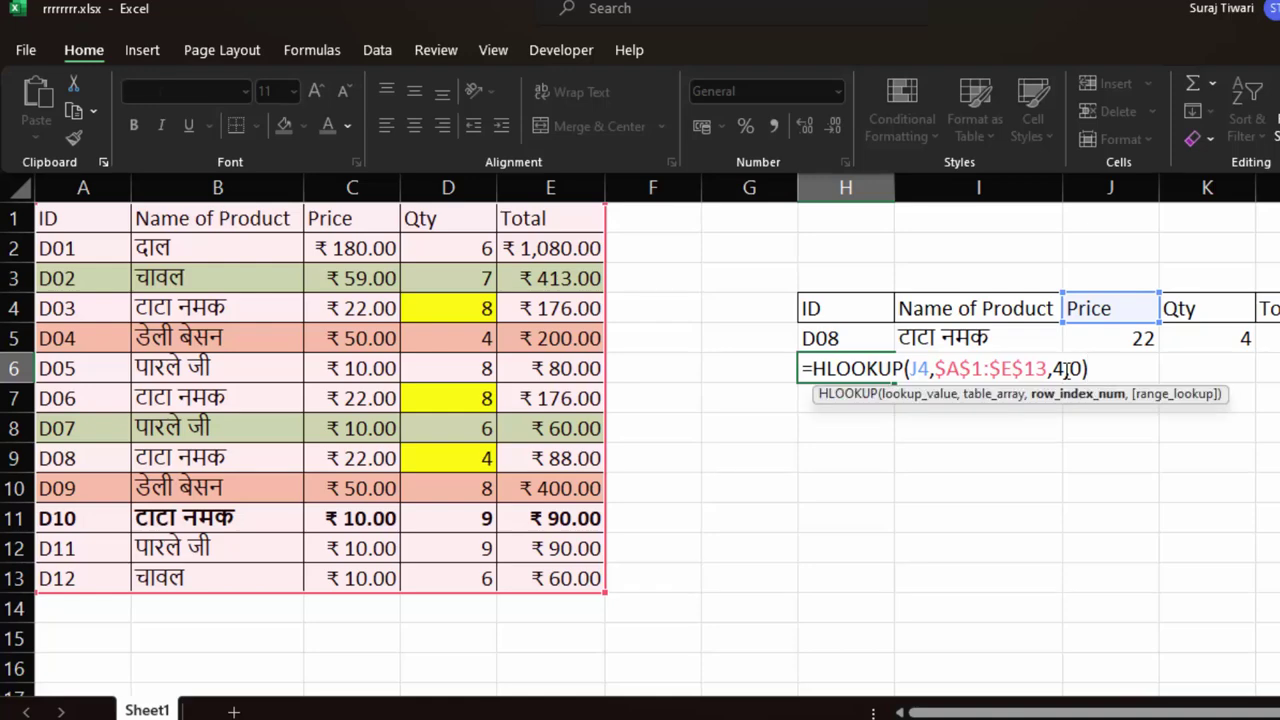
pyautogui.press('BackSpace')
pyautogui.write('5')
pyautogui.press('Return')
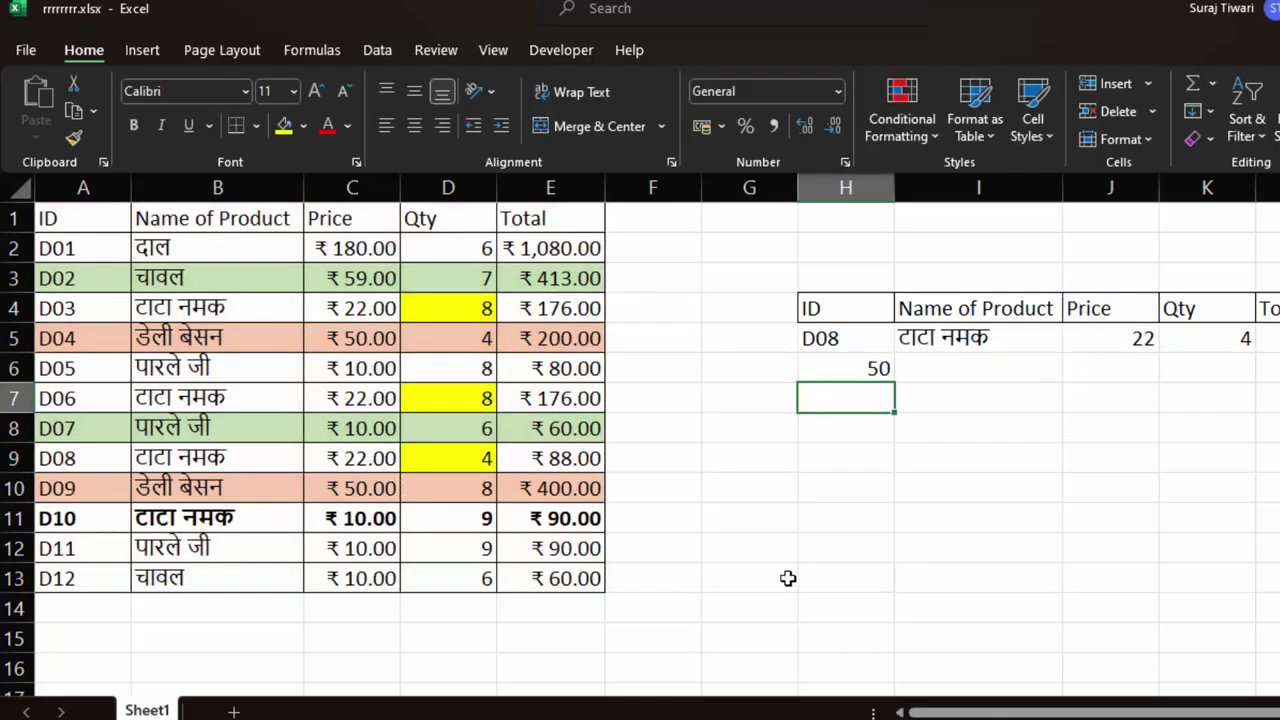
pyautogui.click(858, 370)
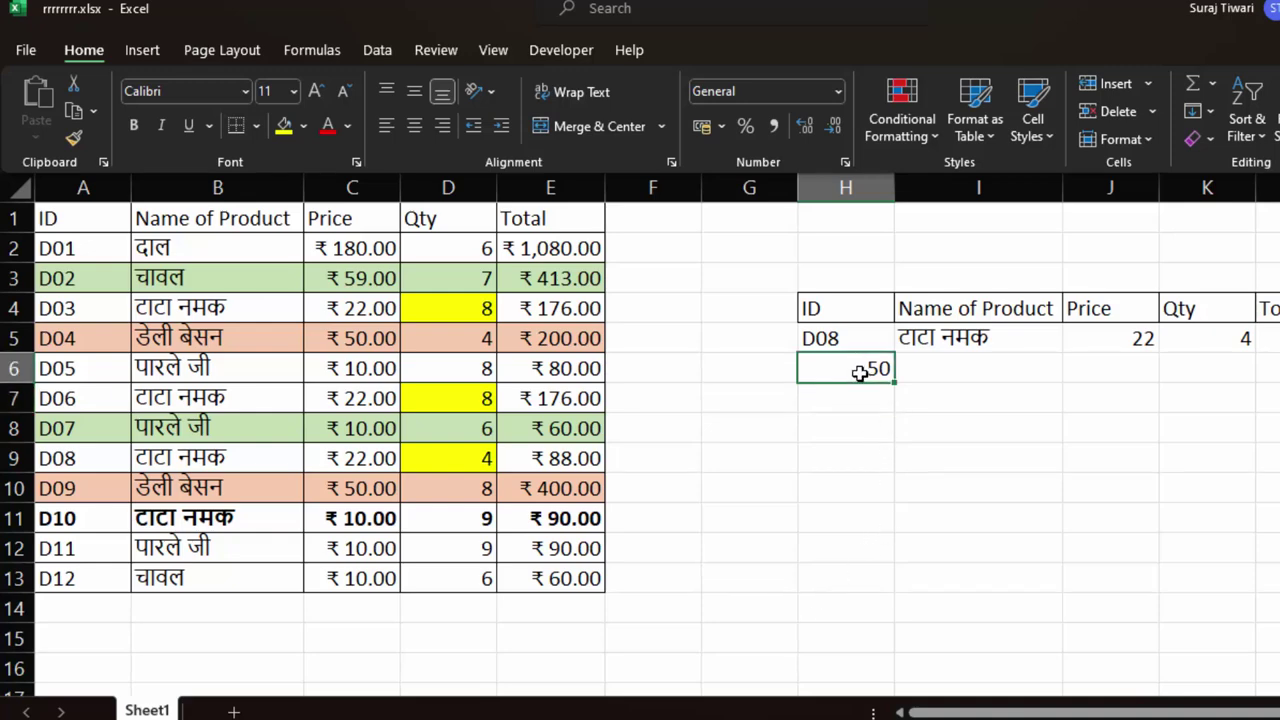